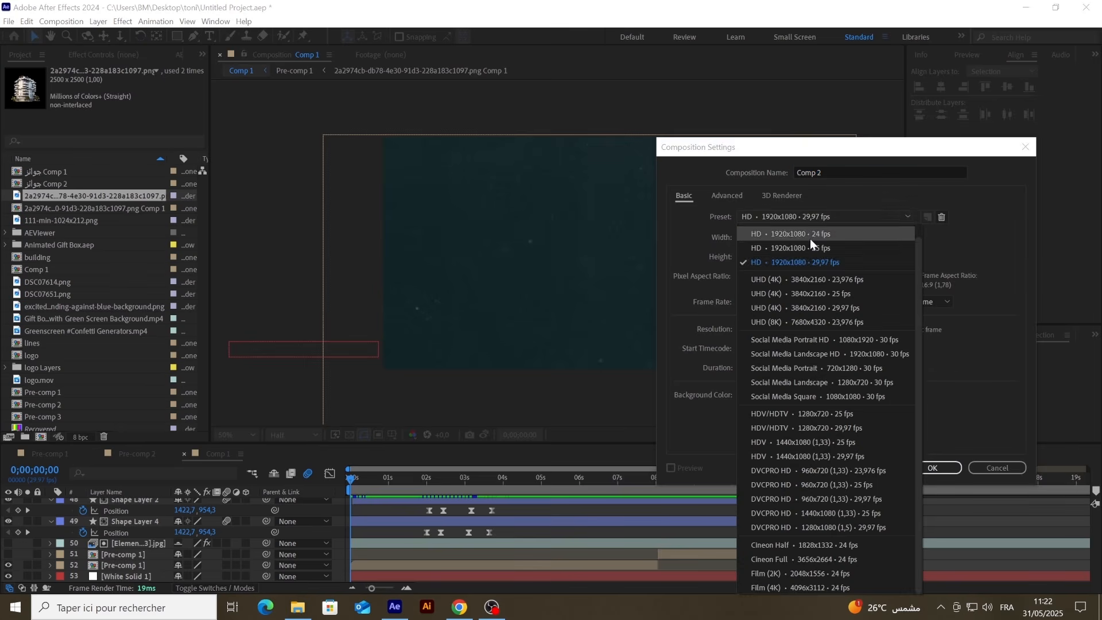
# Step: Create a composition with the HD 1920x1080 29,97 fps preset and set its background colour to black (000000)
pyautogui.click(798, 264)
pyautogui.click(941, 467)
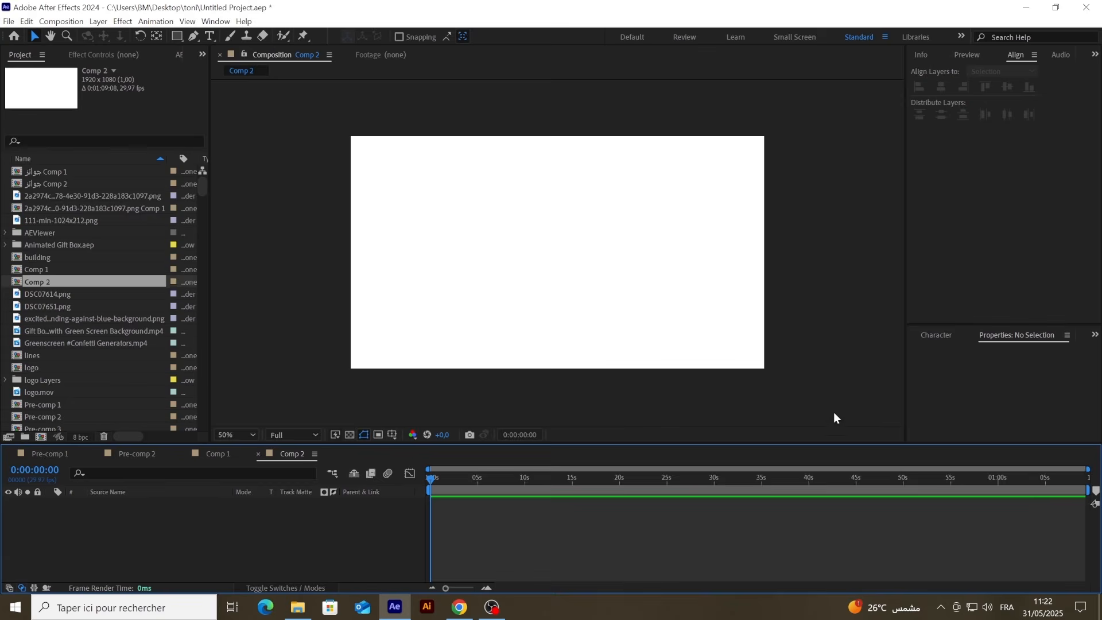
pyautogui.click(61, 21)
pyautogui.click(58, 49)
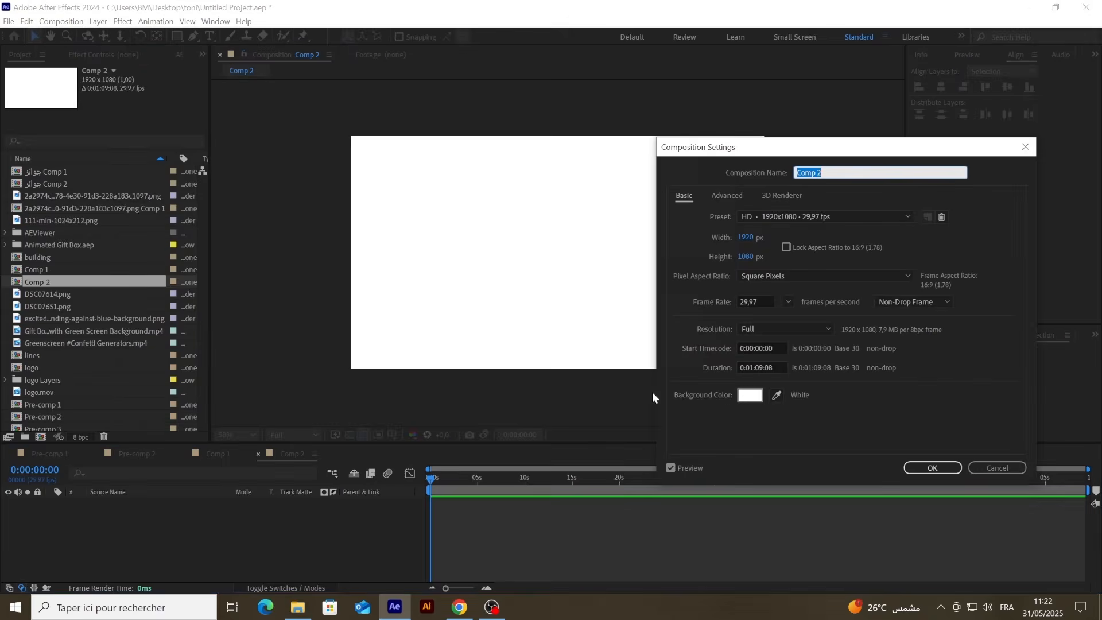
pyautogui.click(749, 395)
pyautogui.click(456, 546)
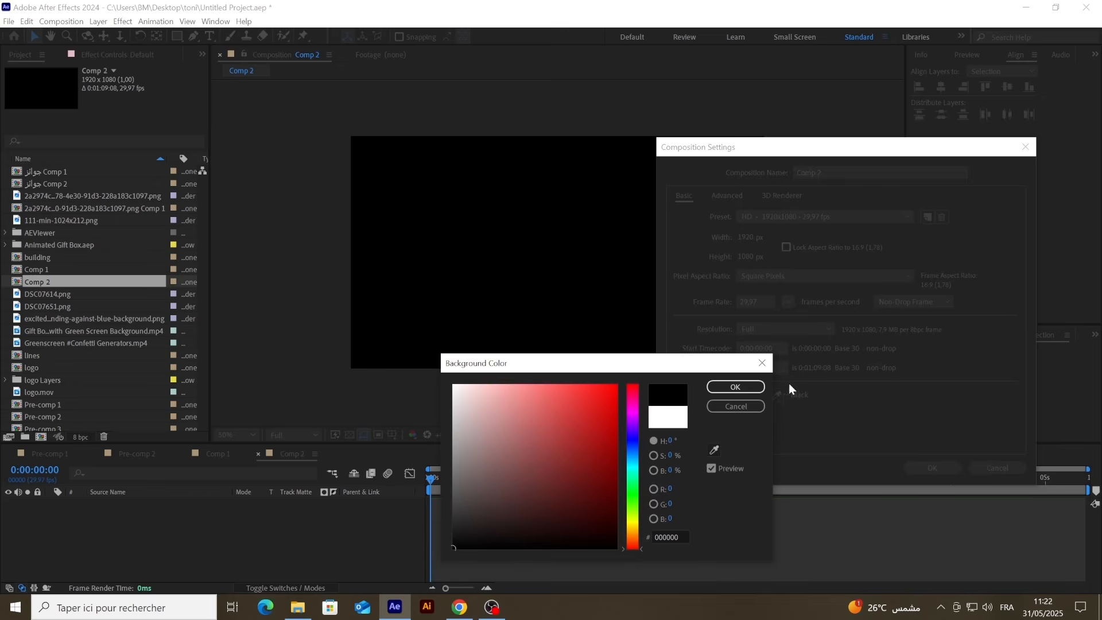
pyautogui.click(744, 388)
pyautogui.click(932, 468)
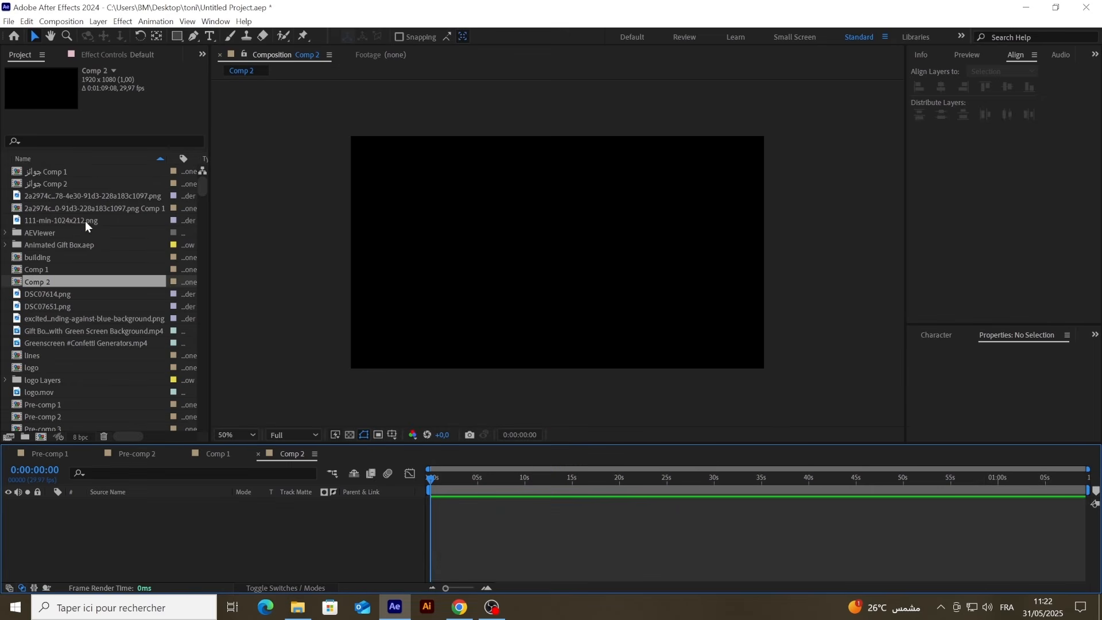
# Step: Add the 2500 x 2500 building PNG to Comp 2 and scale the layer to 55%
pyautogui.click(45, 196)
pyautogui.moveTo(55, 198); pyautogui.dragTo(126, 506)
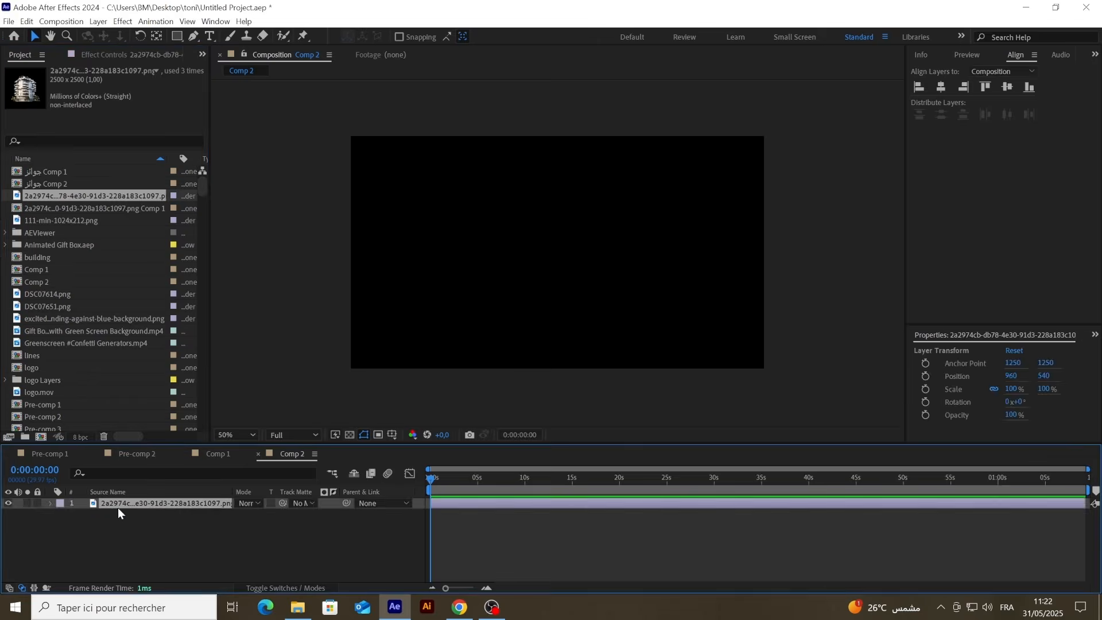
pyautogui.press('s')
pyautogui.moveTo(253, 514); pyautogui.dragTo(234, 520)
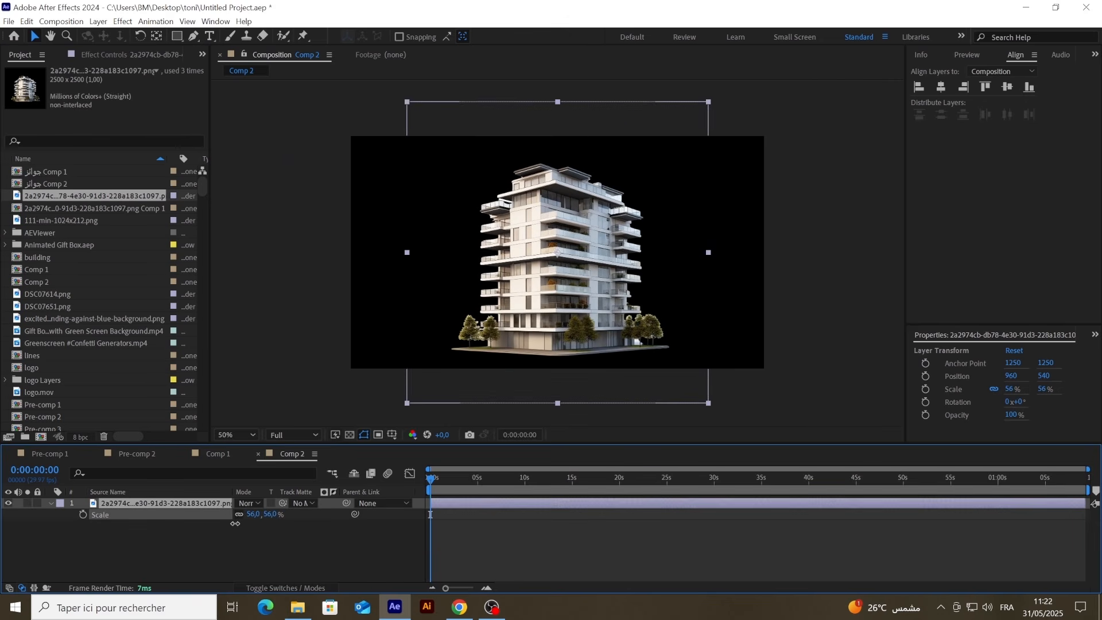
pyautogui.press('s')
# Step: Pre-compose the building image layer as "building", moving all attributes into the new composition
pyautogui.rightClick(115, 503)
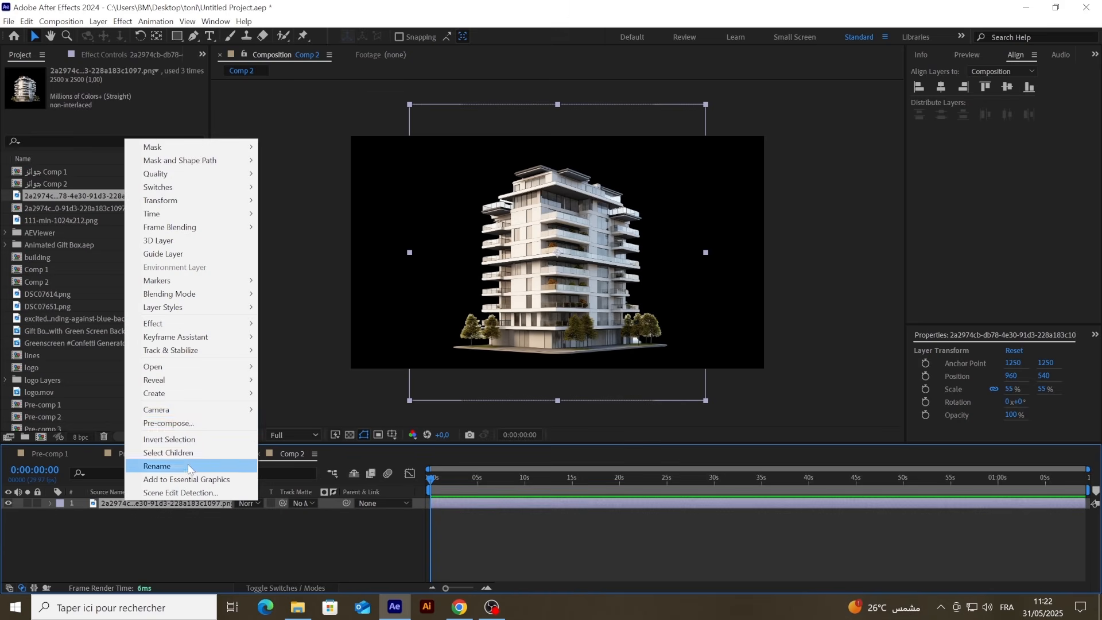
pyautogui.click(184, 423)
pyautogui.write('building')
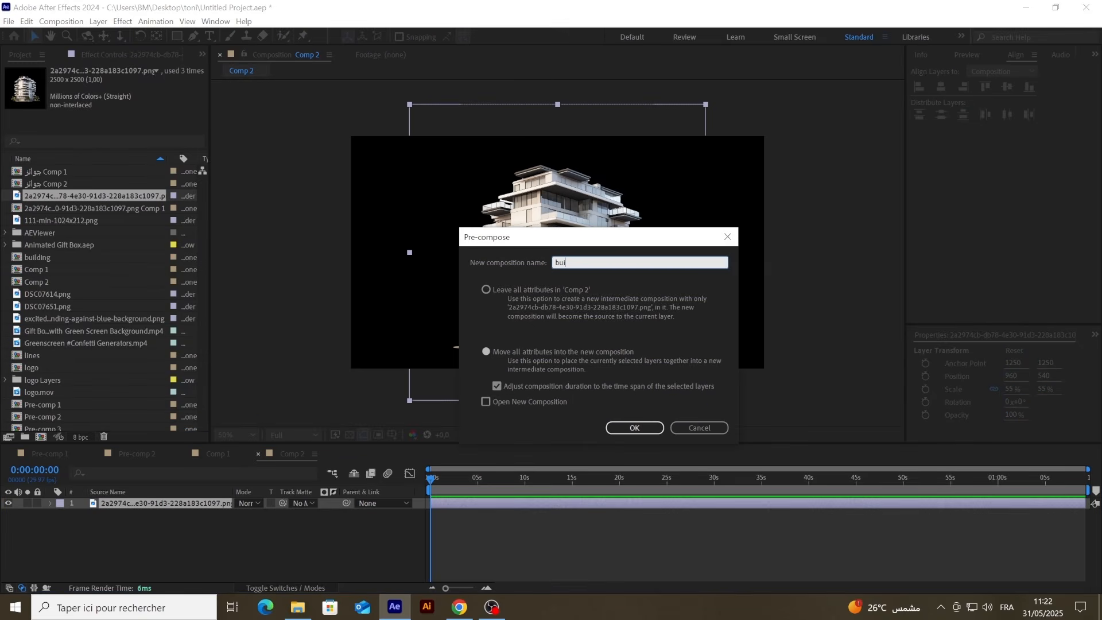
pyautogui.click(634, 428)
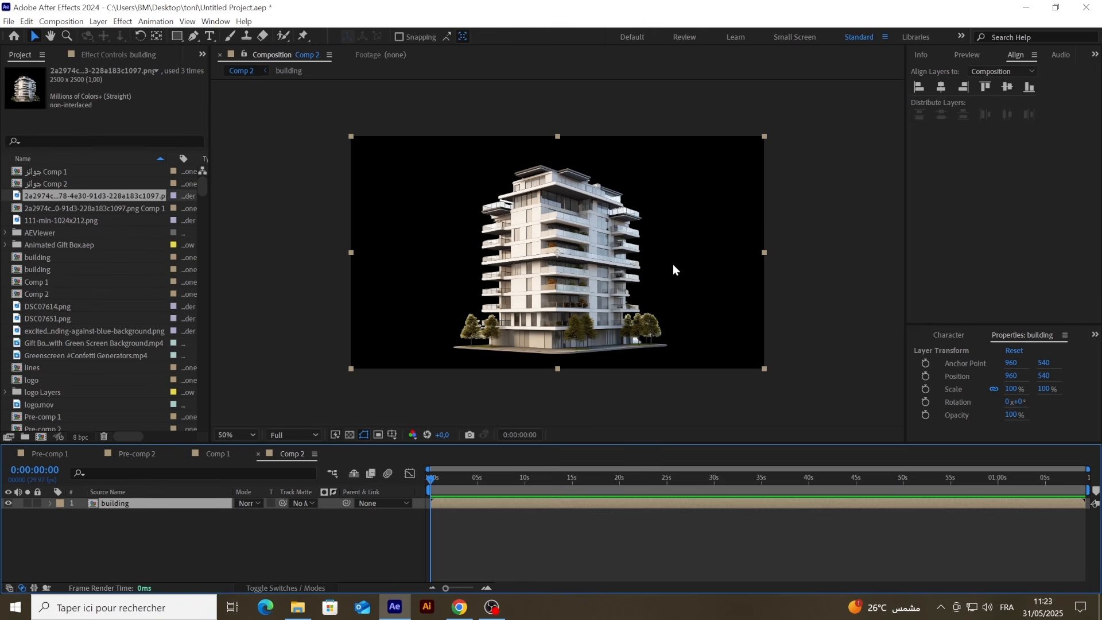
# Step: Start a Pen mask on the building layer from above the roof, around the left side of the top floors, to the slab's front corner
pyautogui.click(194, 37)
pyautogui.scroll(2, 546, 181)
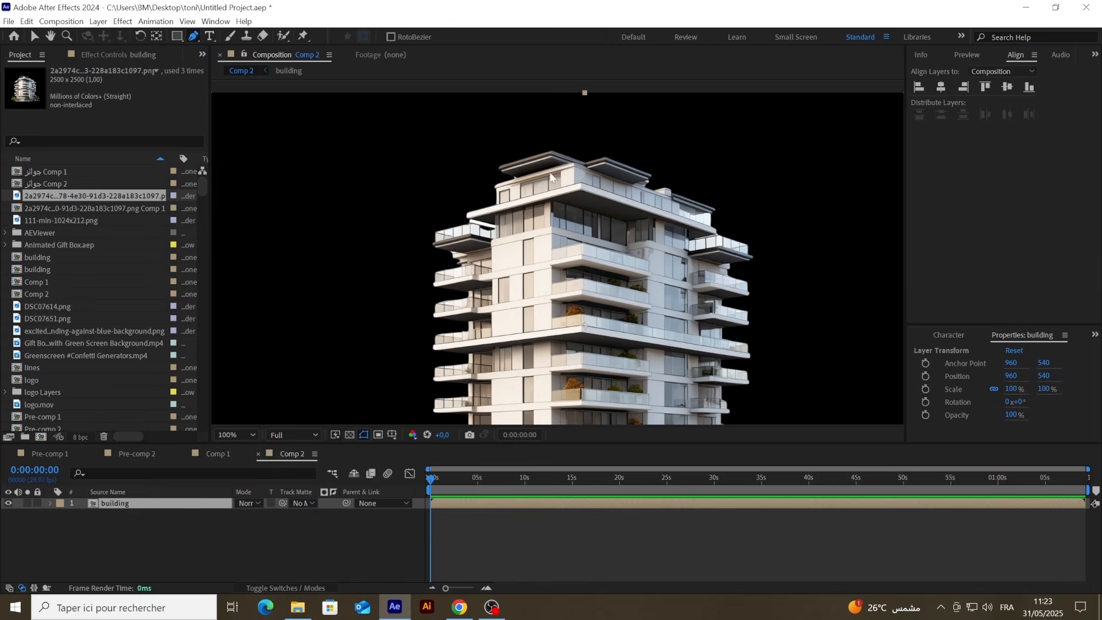
pyautogui.click(562, 140)
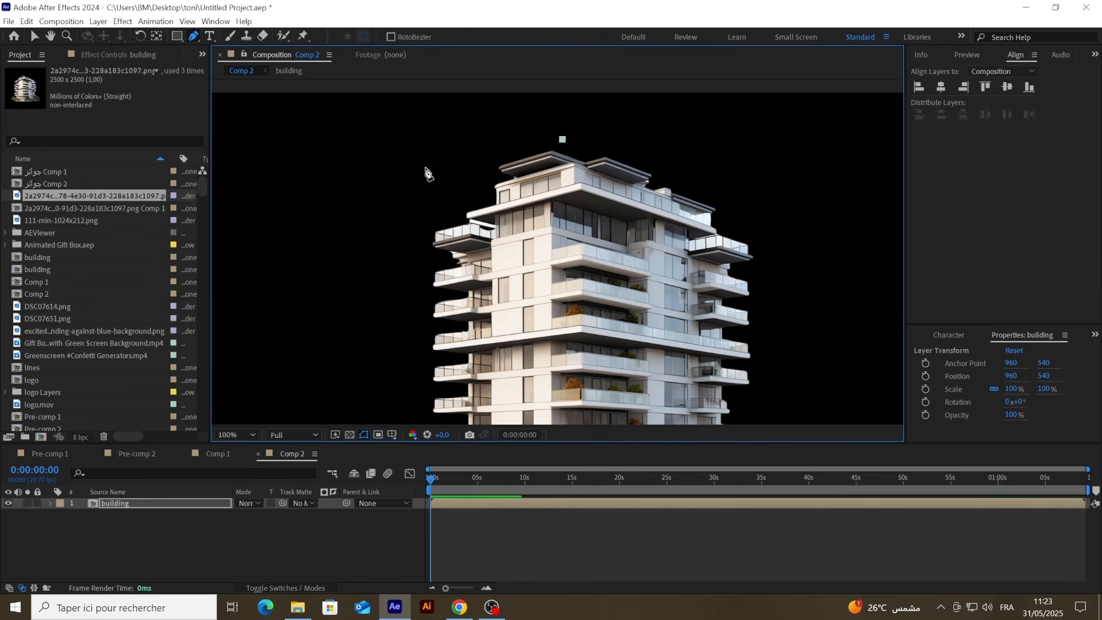
pyautogui.click(406, 213)
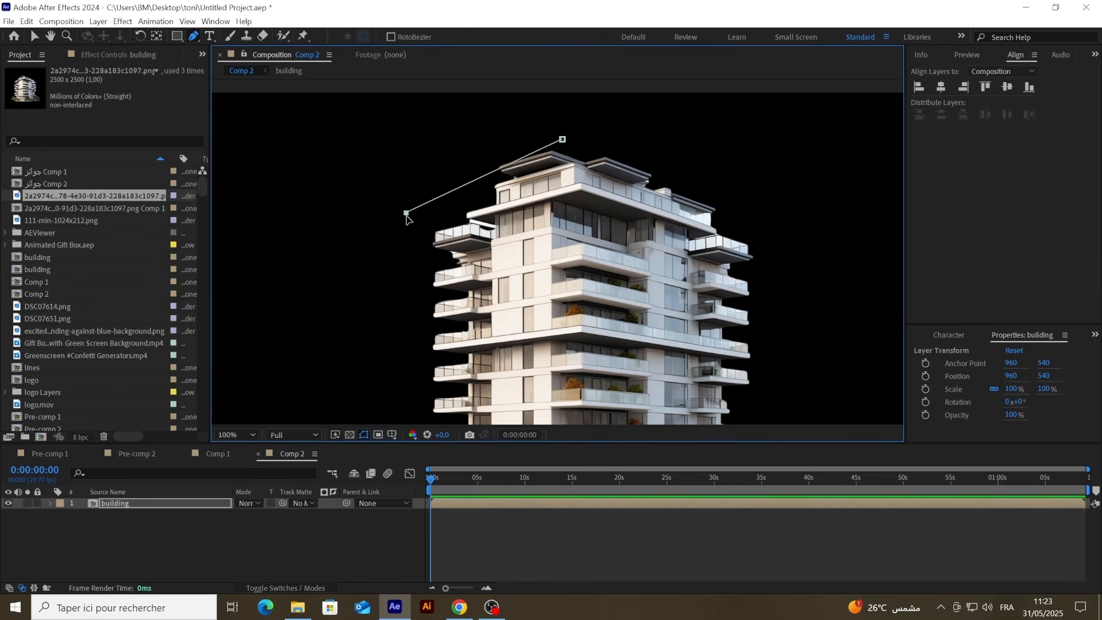
pyautogui.click(408, 319)
pyautogui.scroll(2, 408, 319)
pyautogui.moveTo(408, 319); pyautogui.dragTo(484, 314)
pyautogui.scroll(-2, 532, 309)
pyautogui.click(818, 268)
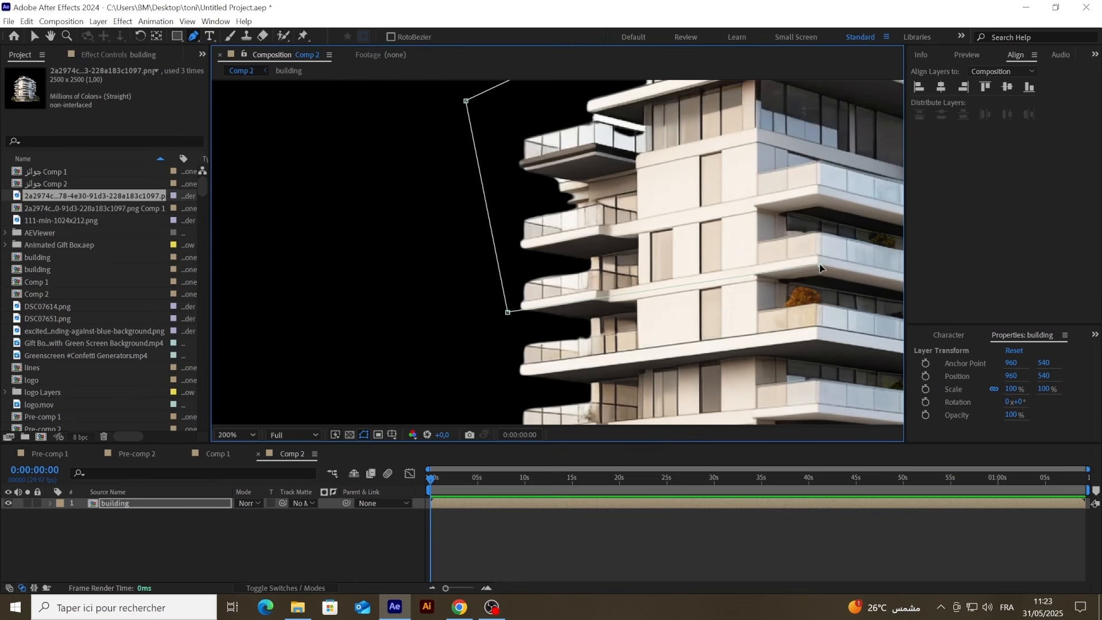
pyautogui.moveTo(819, 268); pyautogui.dragTo(515, 276)
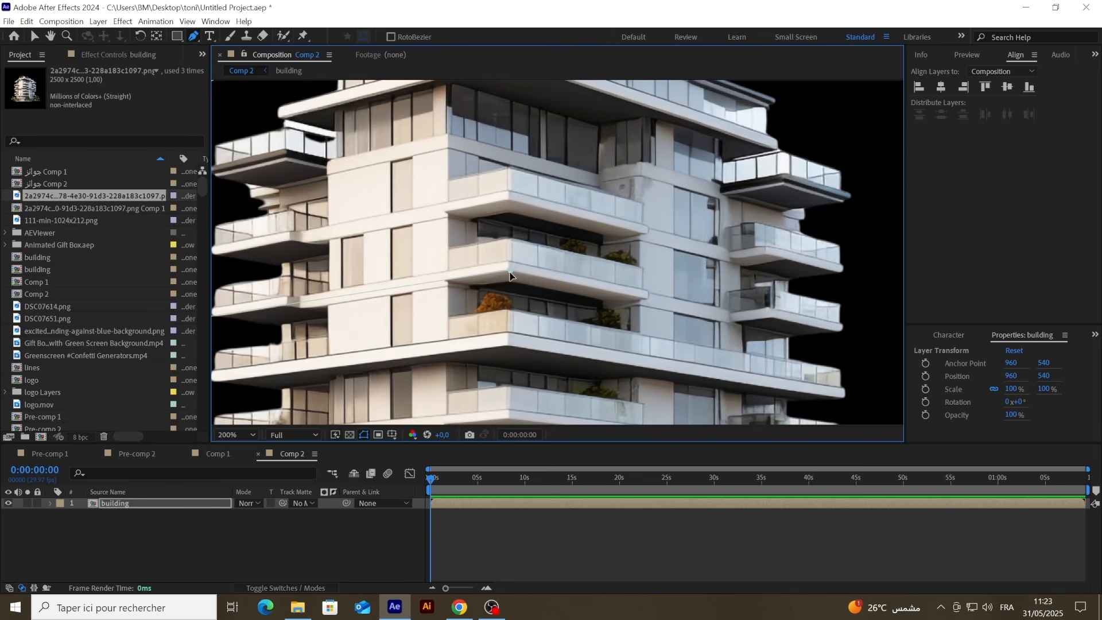
# Step: Close the mask around the right side of the top floors and raise its peak point clear of the roof
pyautogui.click(850, 342)
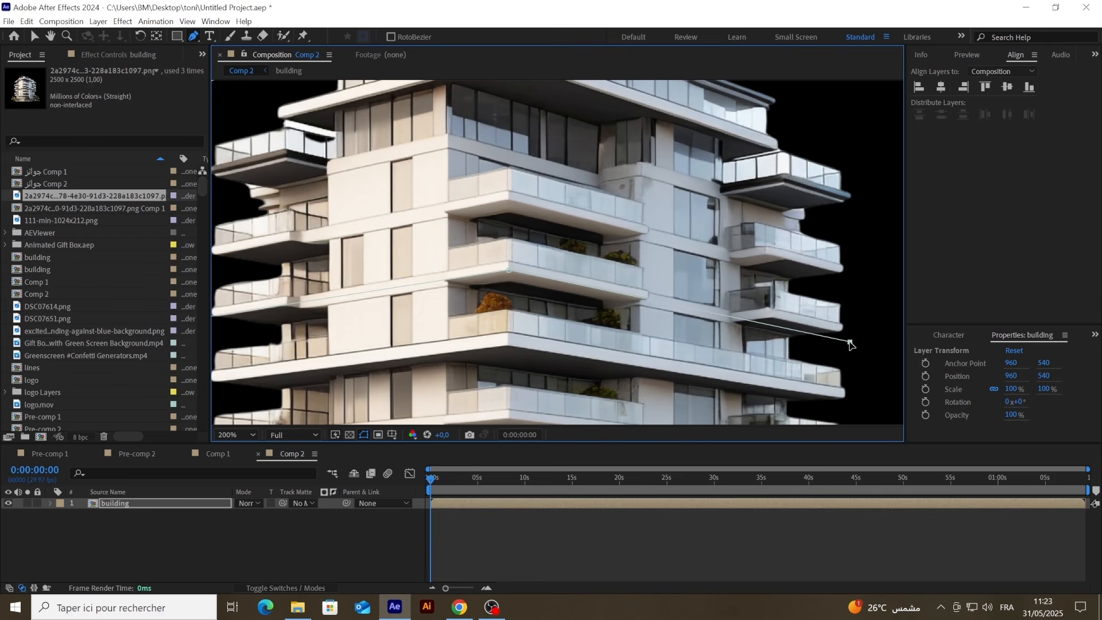
pyautogui.click(858, 128)
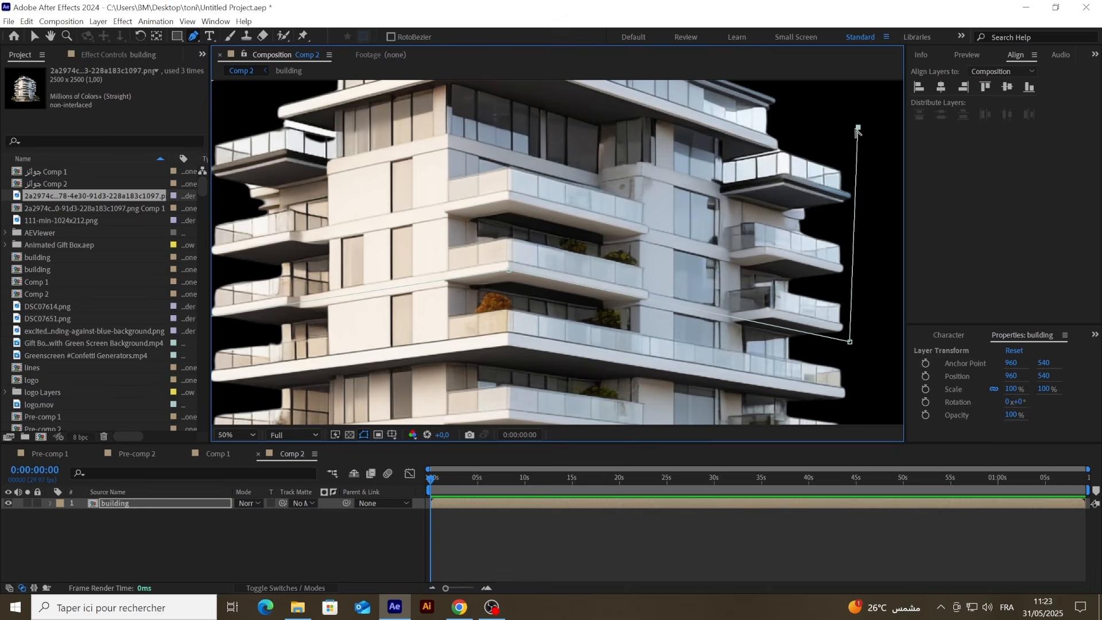
pyautogui.scroll(-3, 855, 135)
pyautogui.moveTo(824, 131); pyautogui.dragTo(700, 223)
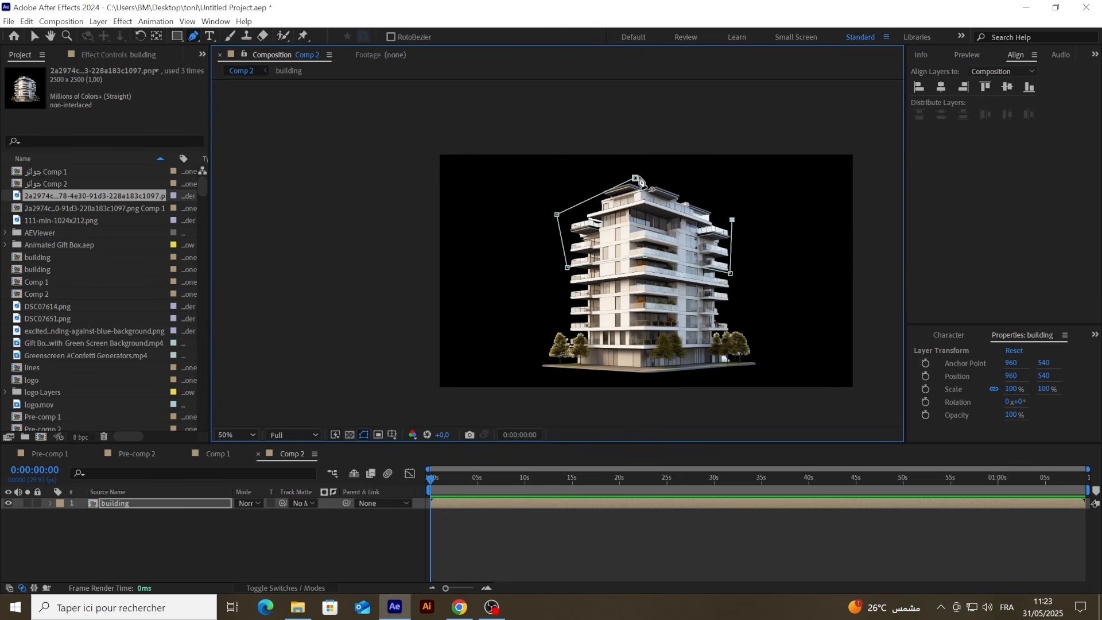
pyautogui.moveTo(733, 219); pyautogui.dragTo(732, 211)
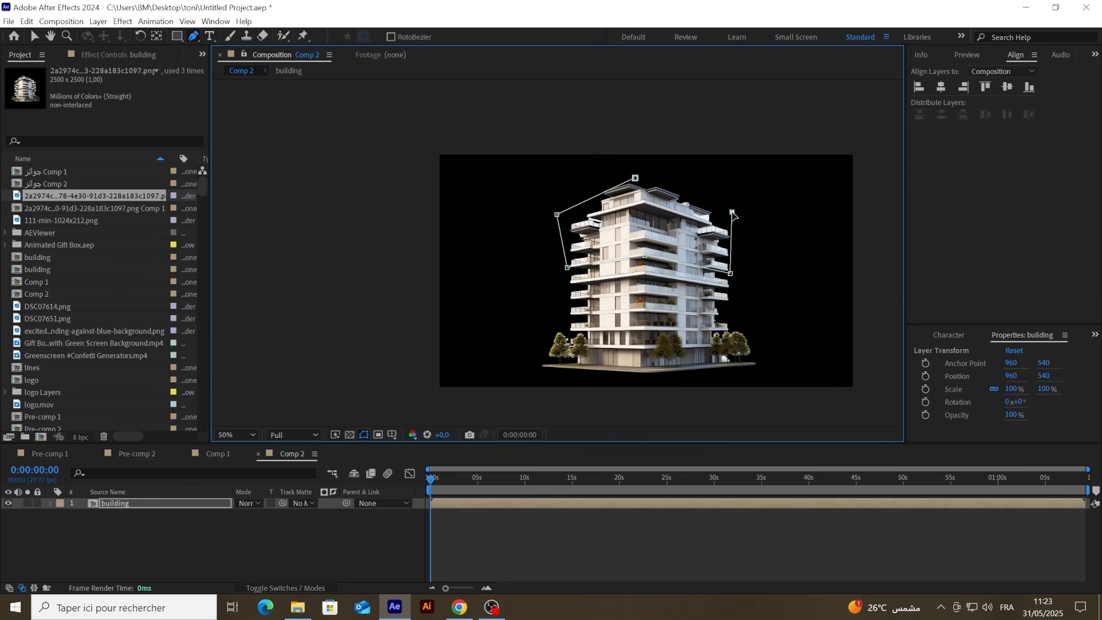
pyautogui.click(635, 178)
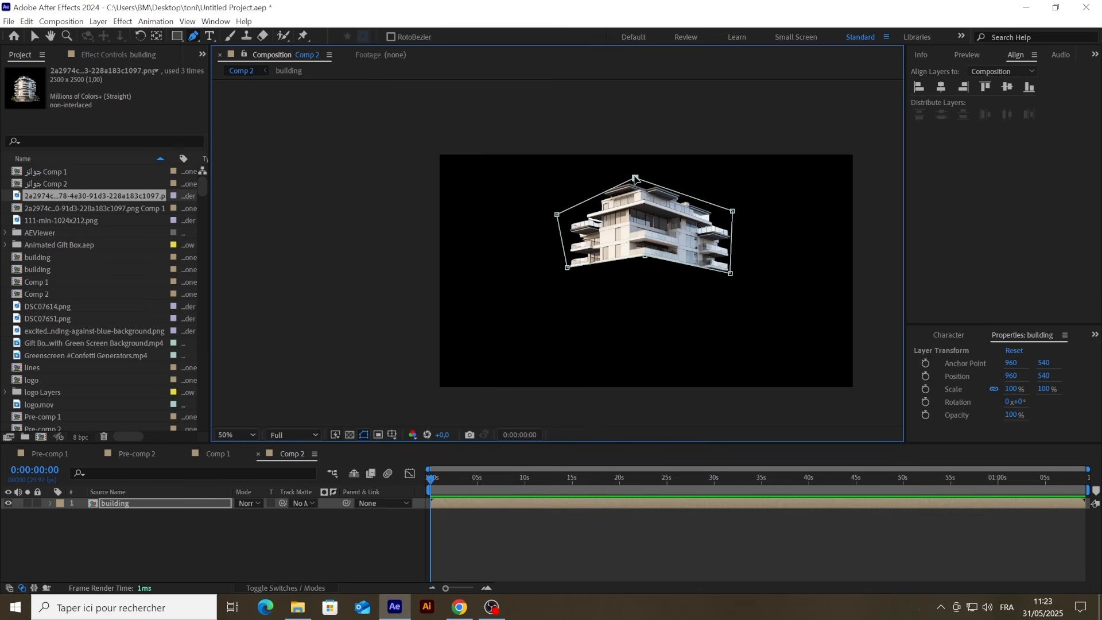
pyautogui.scroll(2, 660, 180)
pyautogui.moveTo(611, 181); pyautogui.dragTo(611, 171)
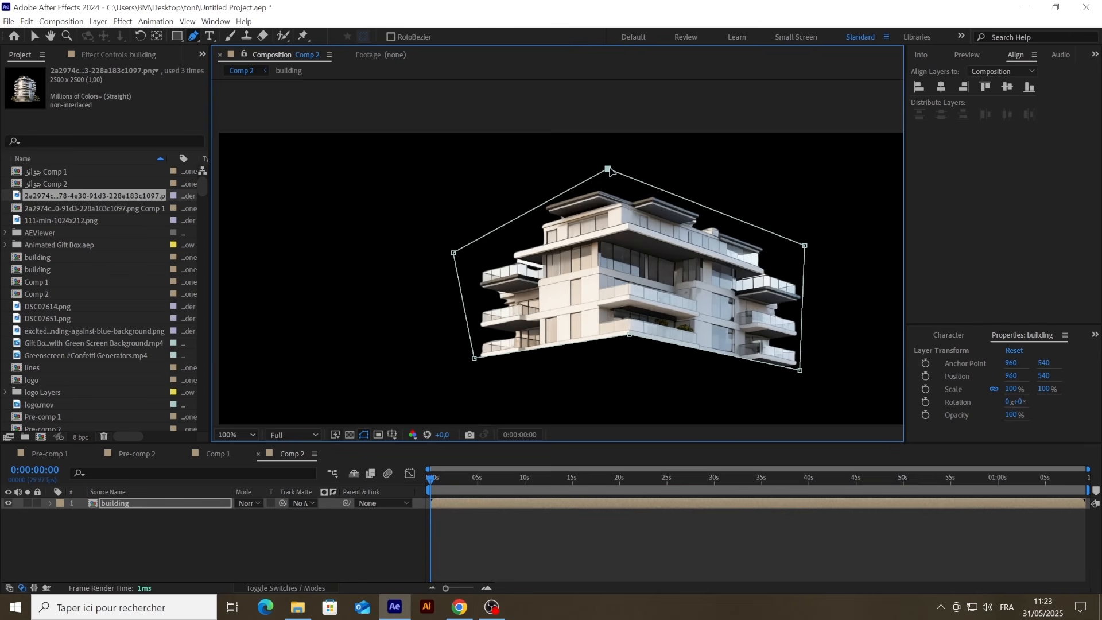
pyautogui.scroll(-2, 650, 241)
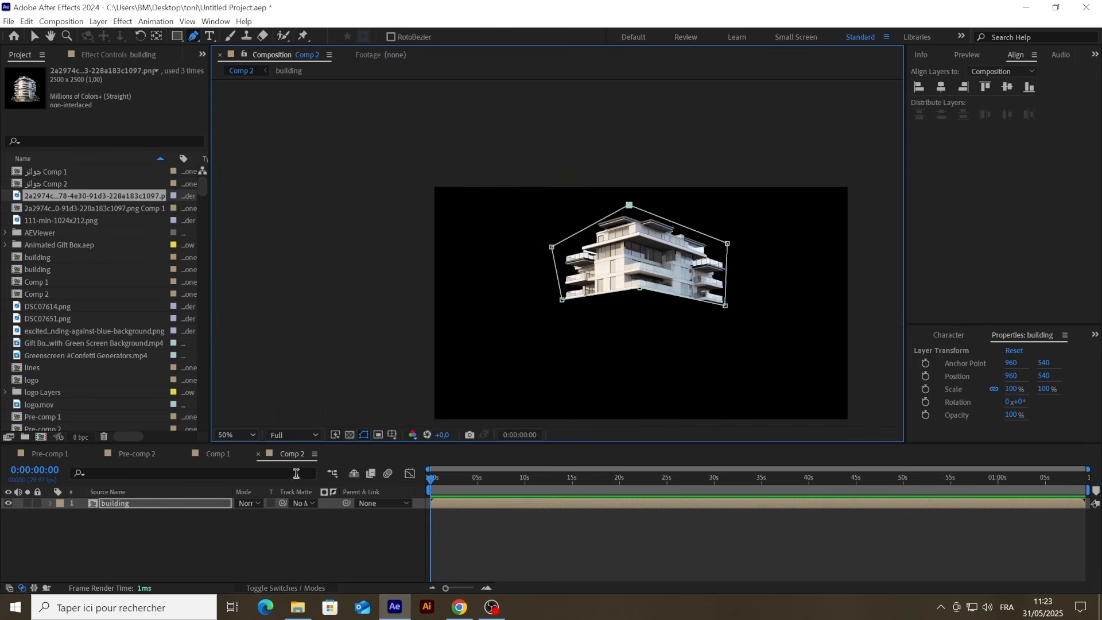
# Step: Rename the masked layer "building 01" and duplicate it
pyautogui.rightClick(111, 507)
pyautogui.click(140, 500)
pyautogui.click(140, 503)
pyautogui.write('01')
pyautogui.press('Return')
pyautogui.hotkey('ctrl', 'd')
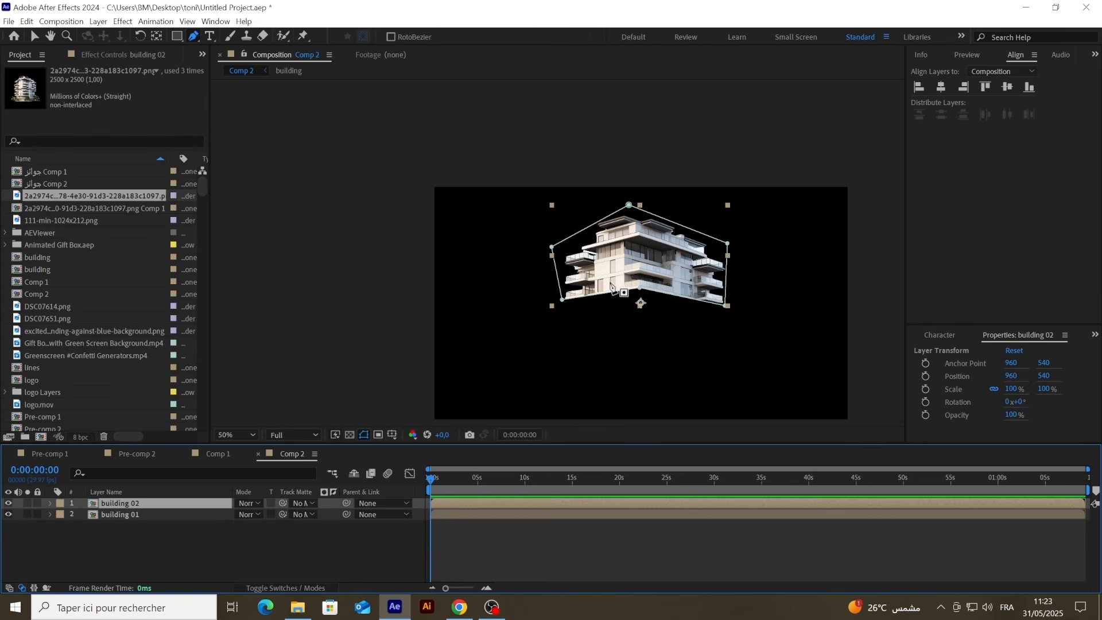
# Step: Move the three upper mask points of building 02 below the middle floors, placing the centre point on the slab's front corner
pyautogui.click(551, 247)
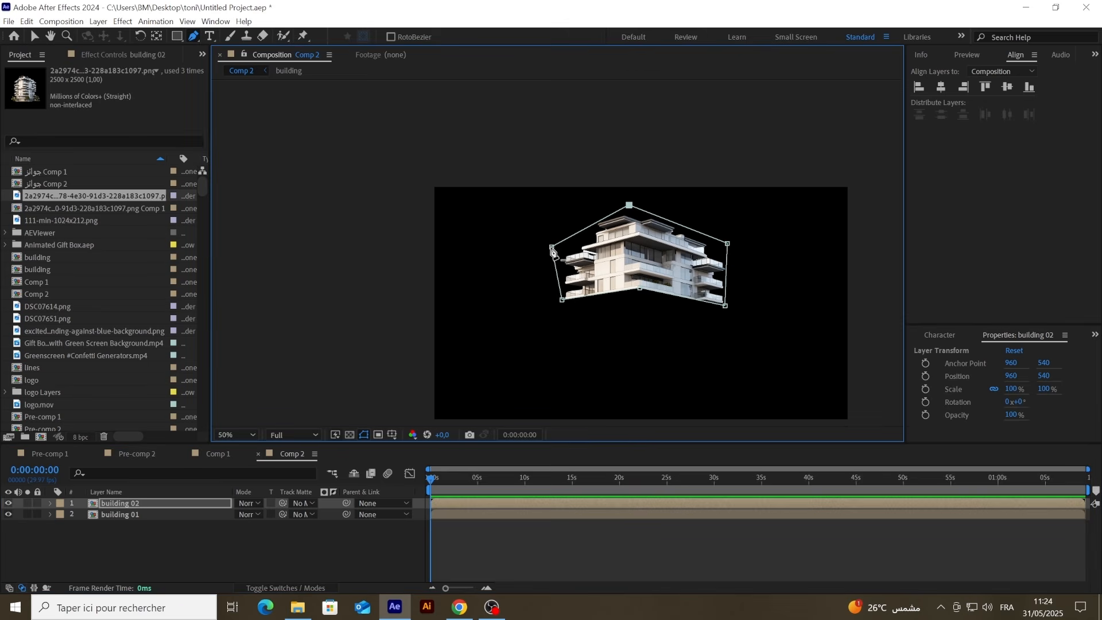
pyautogui.press('v')
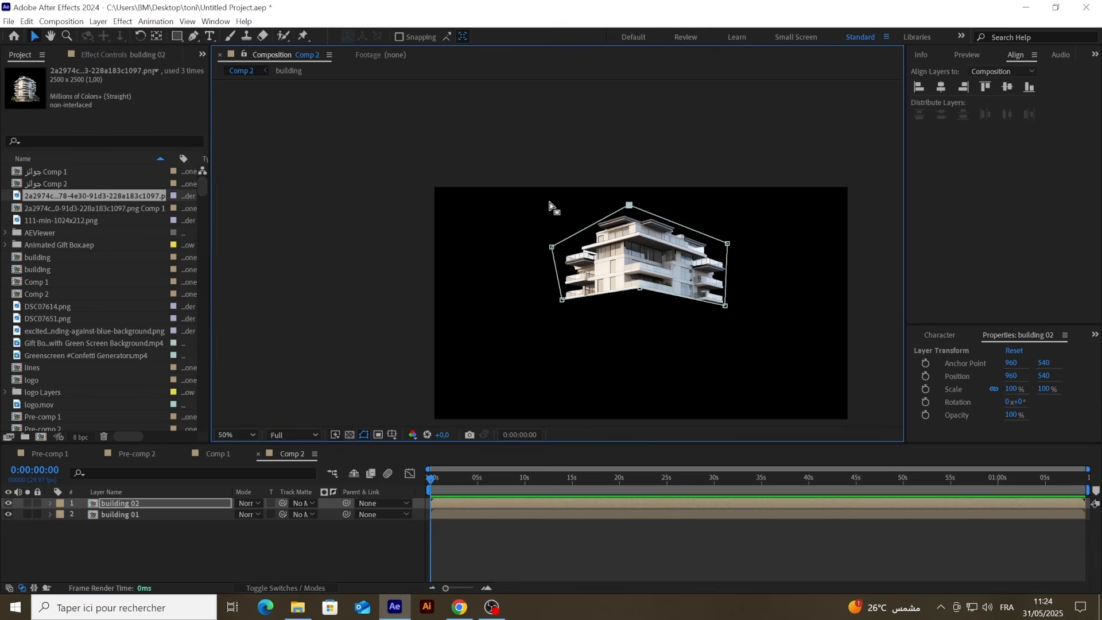
pyautogui.moveTo(541, 191); pyautogui.dragTo(752, 271)
pyautogui.moveTo(630, 206); pyautogui.dragTo(635, 320)
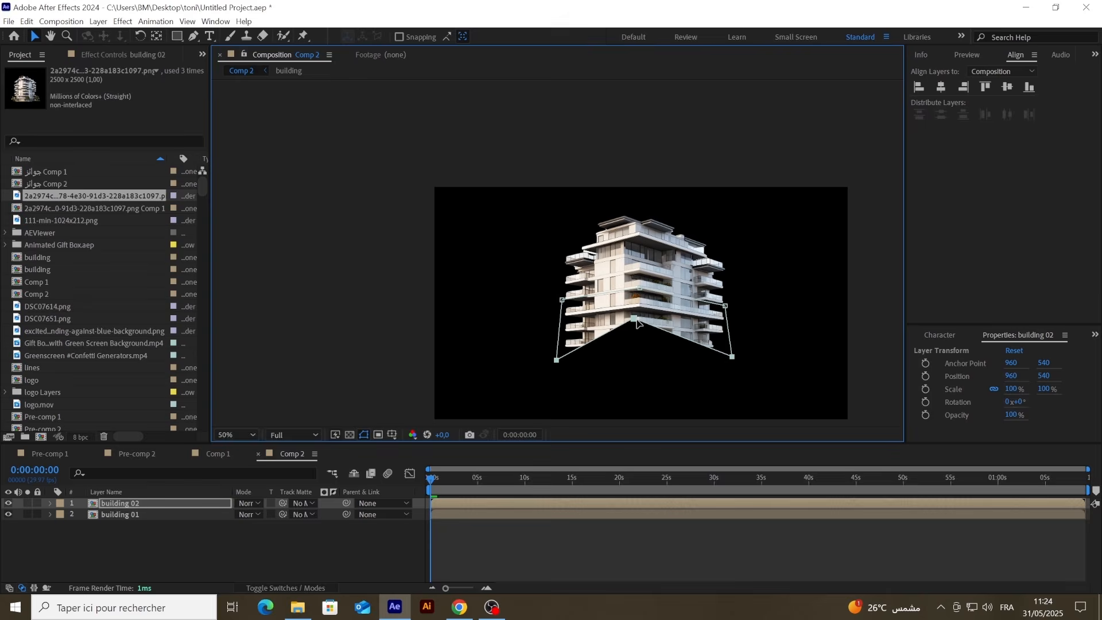
pyautogui.scroll(2, 636, 322)
pyautogui.moveTo(631, 307); pyautogui.dragTo(643, 361)
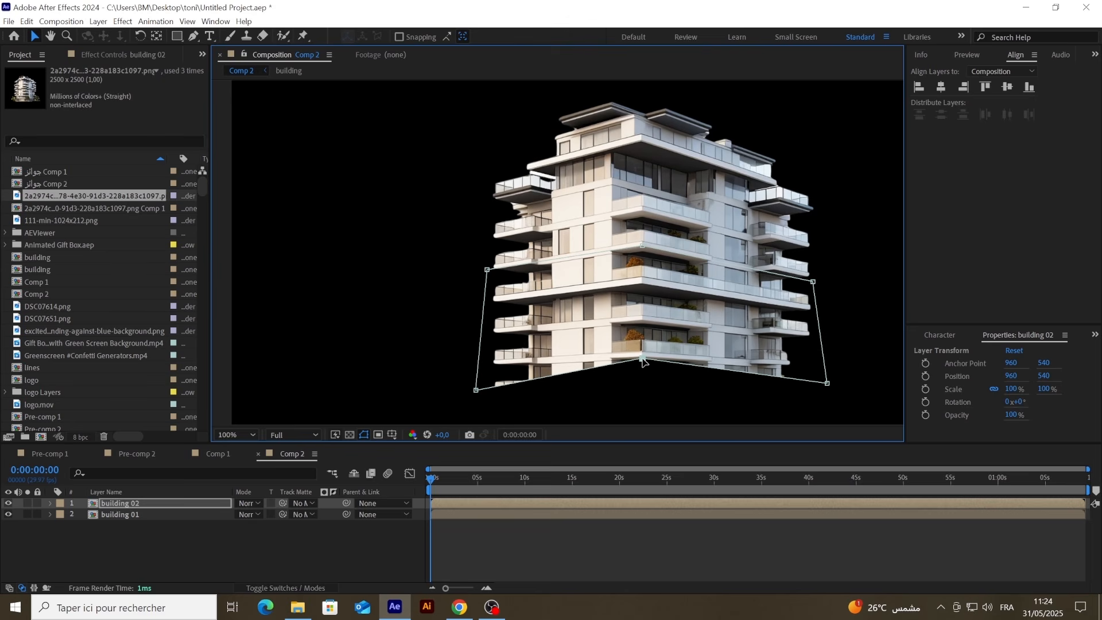
# Step: Adjust the lower left and right mask points of building 02 to follow the slab edge beneath the middle floors
pyautogui.moveTo(482, 391); pyautogui.dragTo(482, 366)
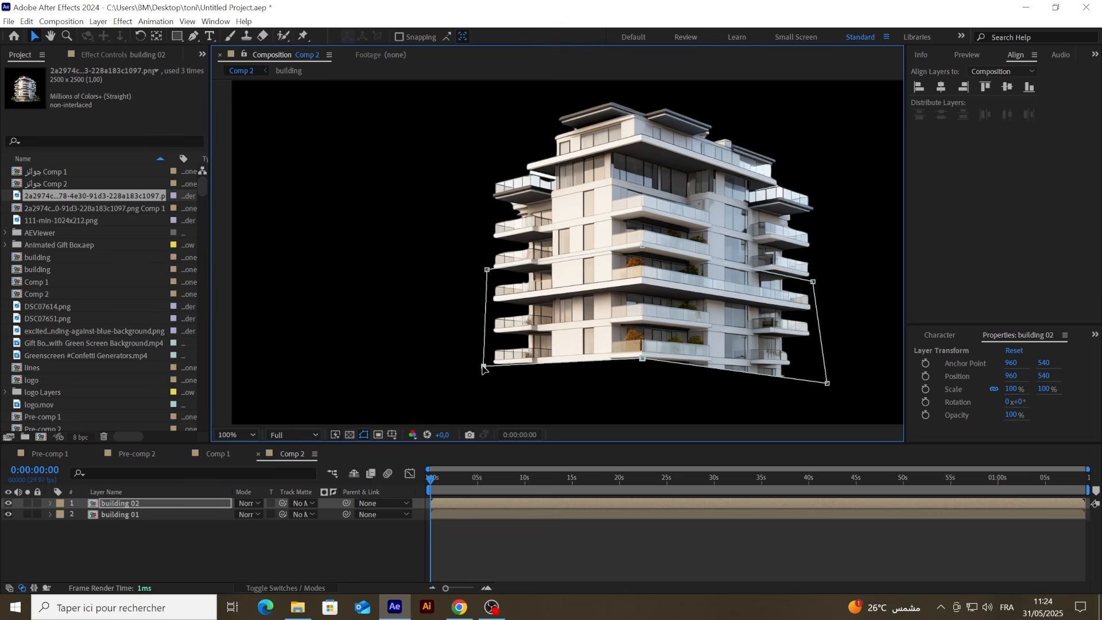
pyautogui.scroll(1, 509, 388)
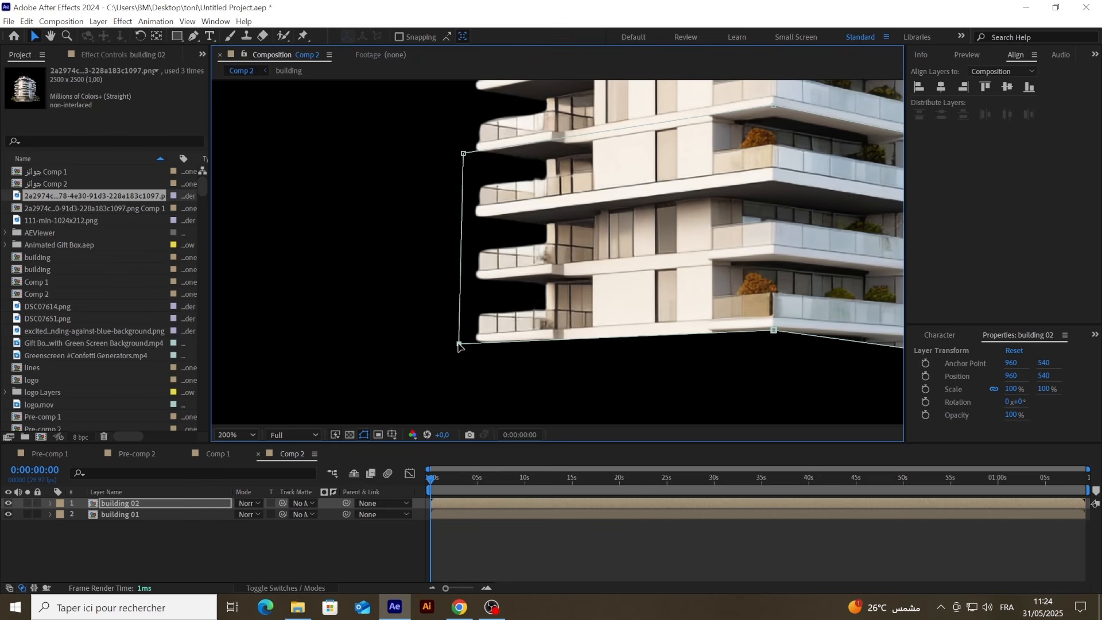
pyautogui.moveTo(775, 330); pyautogui.dragTo(416, 327)
pyautogui.moveTo(750, 362); pyautogui.dragTo(719, 327)
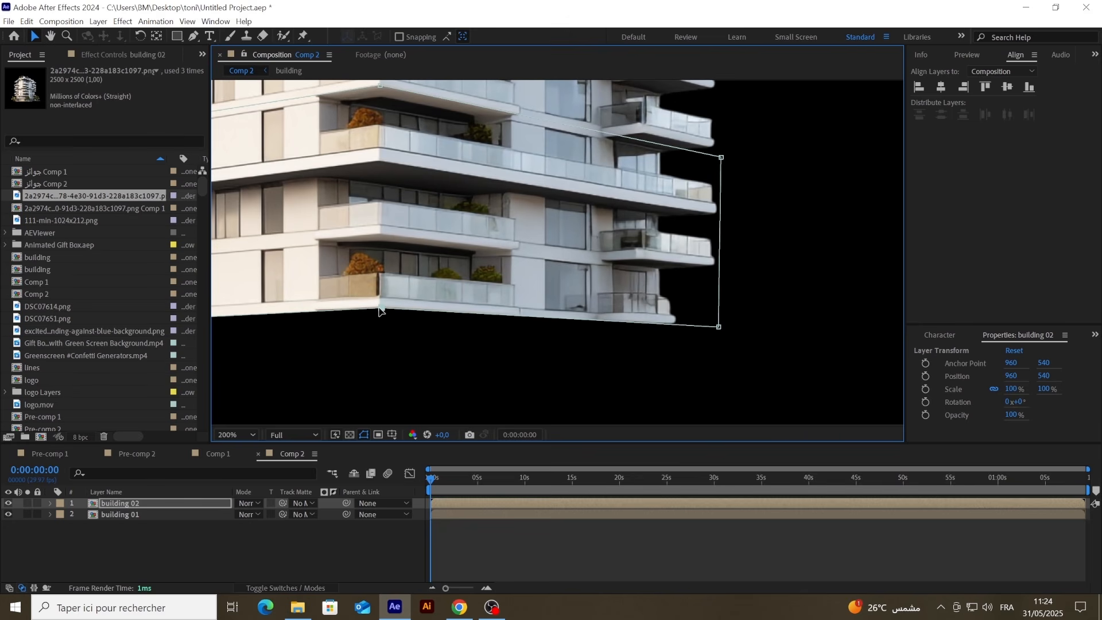
pyautogui.click(717, 327)
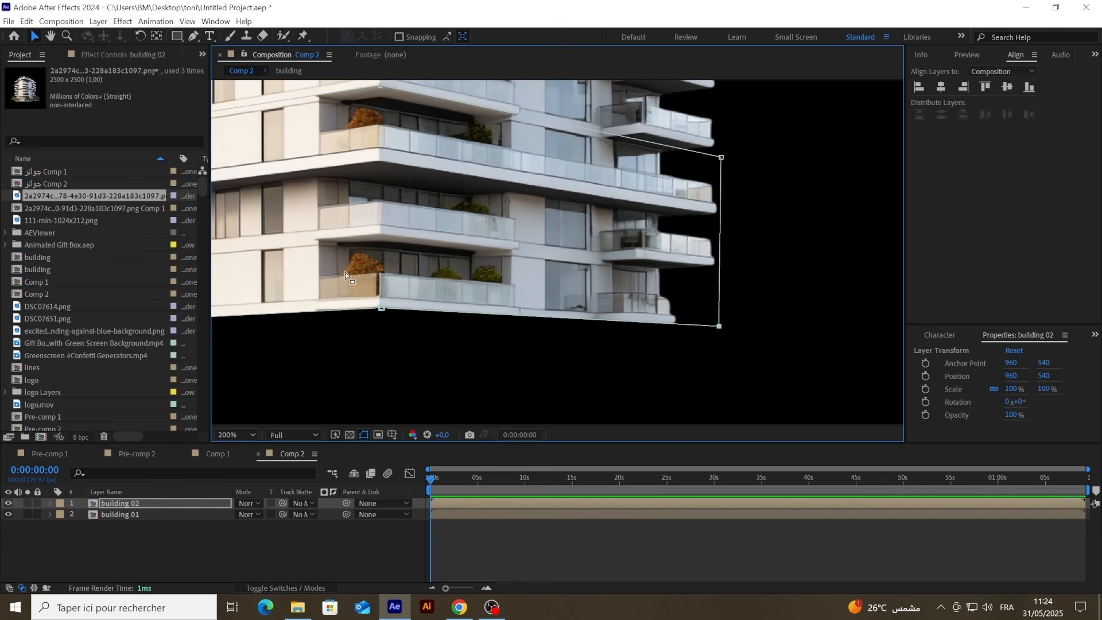
pyautogui.scroll(-1, 344, 269)
pyautogui.moveTo(361, 266); pyautogui.dragTo(539, 335)
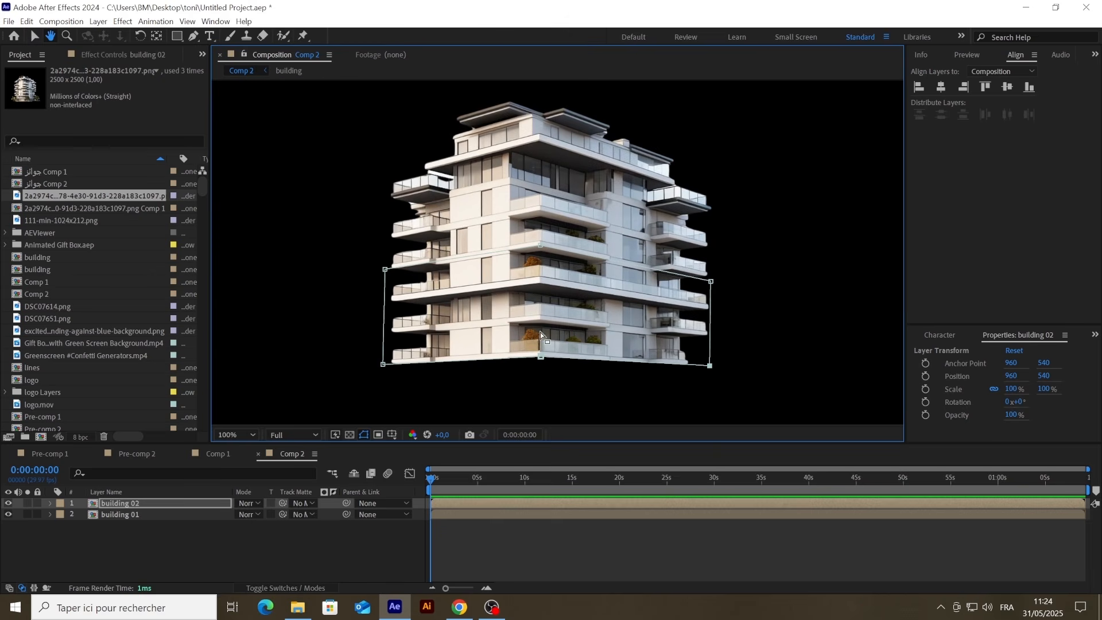
# Step: Duplicate the building 02 layer
pyautogui.click(125, 505)
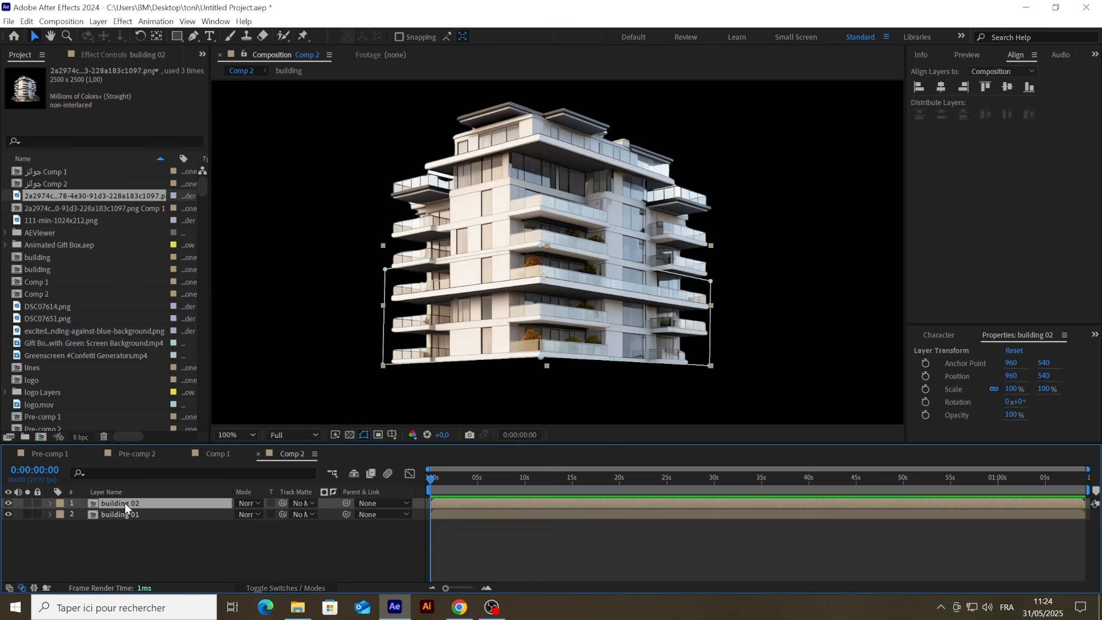
pyautogui.hotkey('ctrl', 'd')
pyautogui.rightClick(125, 504)
pyautogui.press('Escape')
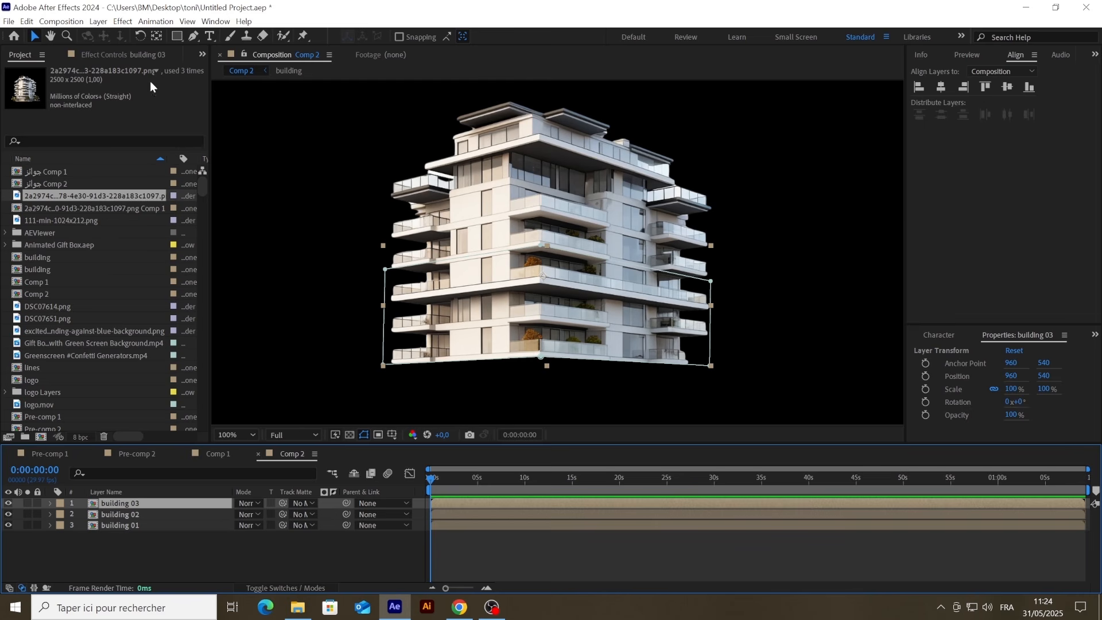
# Step: Reshape the mask of building 03 to enclose the lower floors, trees and ground base by moving its upper points below the base
pyautogui.click(386, 270)
pyautogui.moveTo(359, 237); pyautogui.dragTo(737, 311)
pyautogui.moveTo(649, 304); pyautogui.dragTo(657, 202)
pyautogui.moveTo(548, 144); pyautogui.dragTo(543, 383)
pyautogui.moveTo(386, 406); pyautogui.dragTo(327, 370)
pyautogui.moveTo(713, 418); pyautogui.dragTo(811, 370)
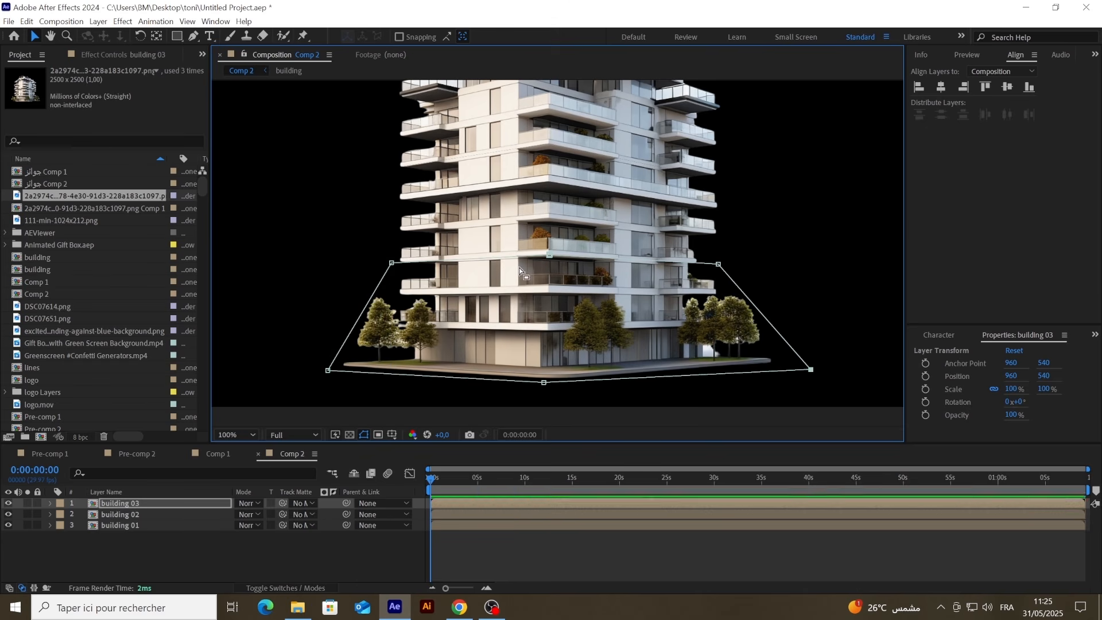
# Step: Deselect the layers and move the current time to 0:00:02:01 in Comp 2
pyautogui.scroll(-1, 519, 272)
pyautogui.click(474, 560)
pyautogui.click(485, 588)
pyautogui.moveTo(433, 479); pyautogui.dragTo(470, 480)
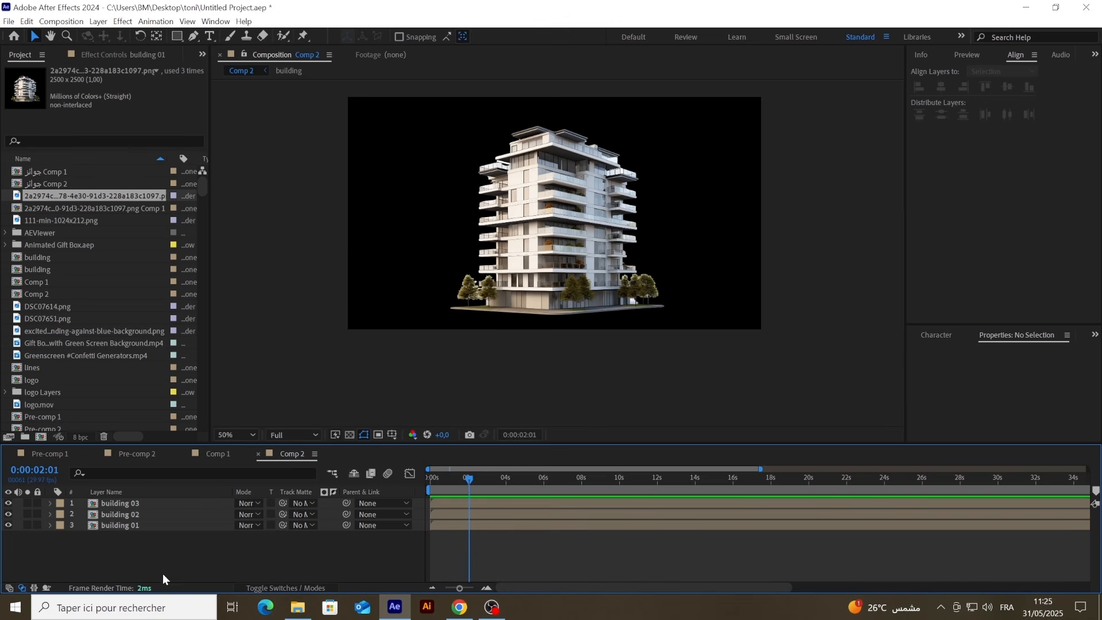
# Step: Reveal Position for all three building layers and add a Position keyframe to each at 0:00:02:01
pyautogui.moveTo(163, 573); pyautogui.dragTo(111, 505)
pyautogui.press('p')
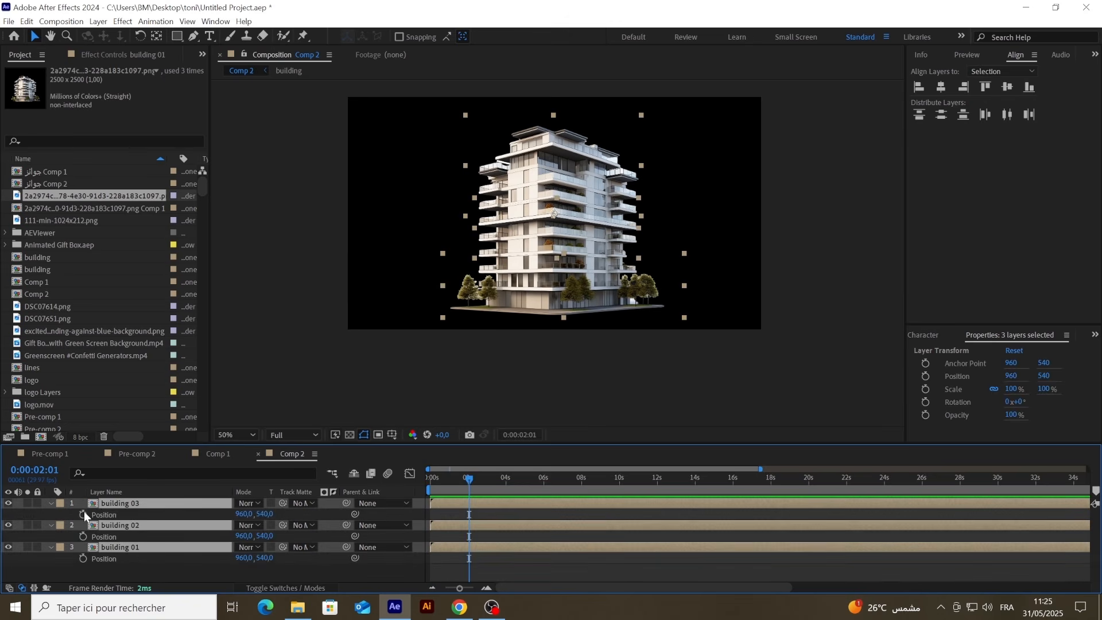
pyautogui.click(83, 515)
# Step: At 0:00:00:00, move the building 03 section straight down out of the frame to Position 960, 922
pyautogui.moveTo(470, 480); pyautogui.dragTo(417, 486)
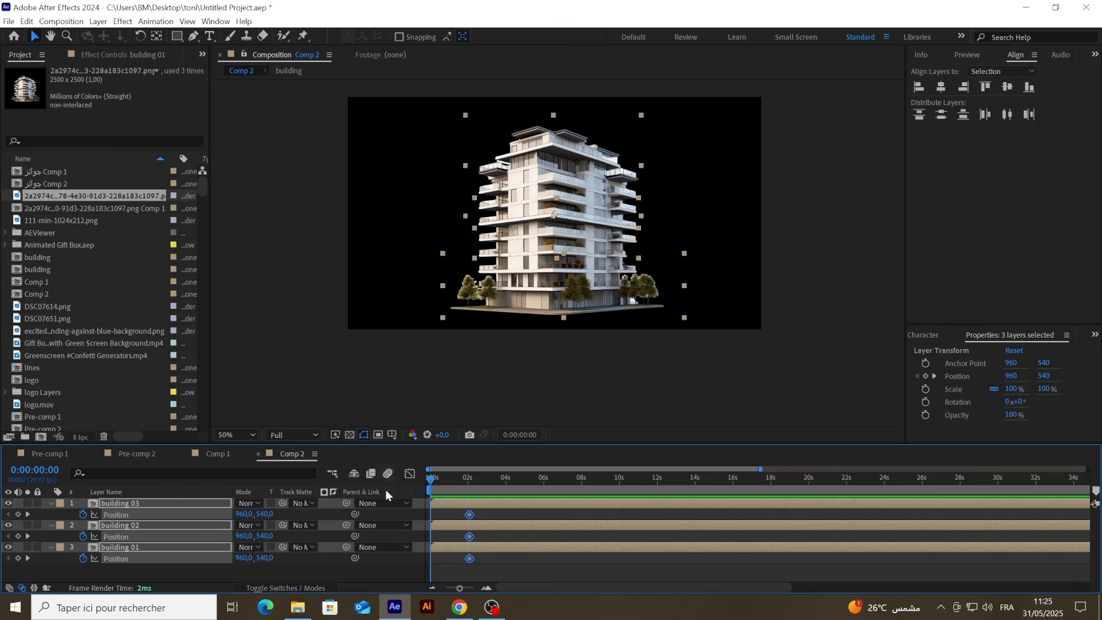
pyautogui.click(165, 572)
pyautogui.click(129, 547)
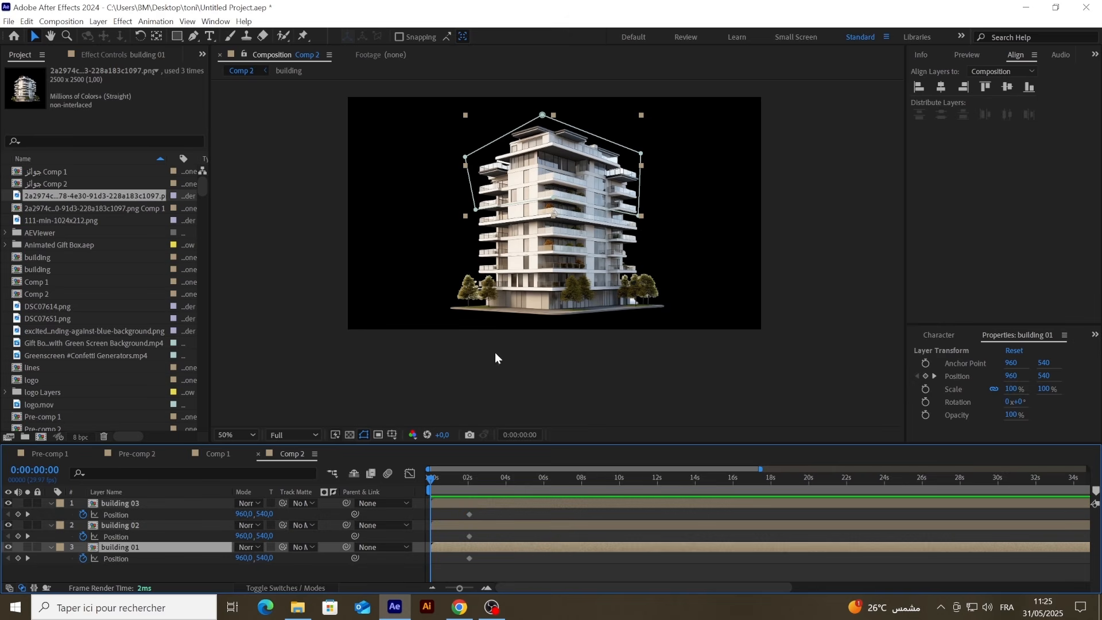
pyautogui.click(548, 278)
pyautogui.moveTo(549, 278); pyautogui.dragTo(553, 361)
# Step: Move building 02 and building 01 straight down below the frame, to Y positions 1192 and 1572 at the start
pyautogui.click(539, 217)
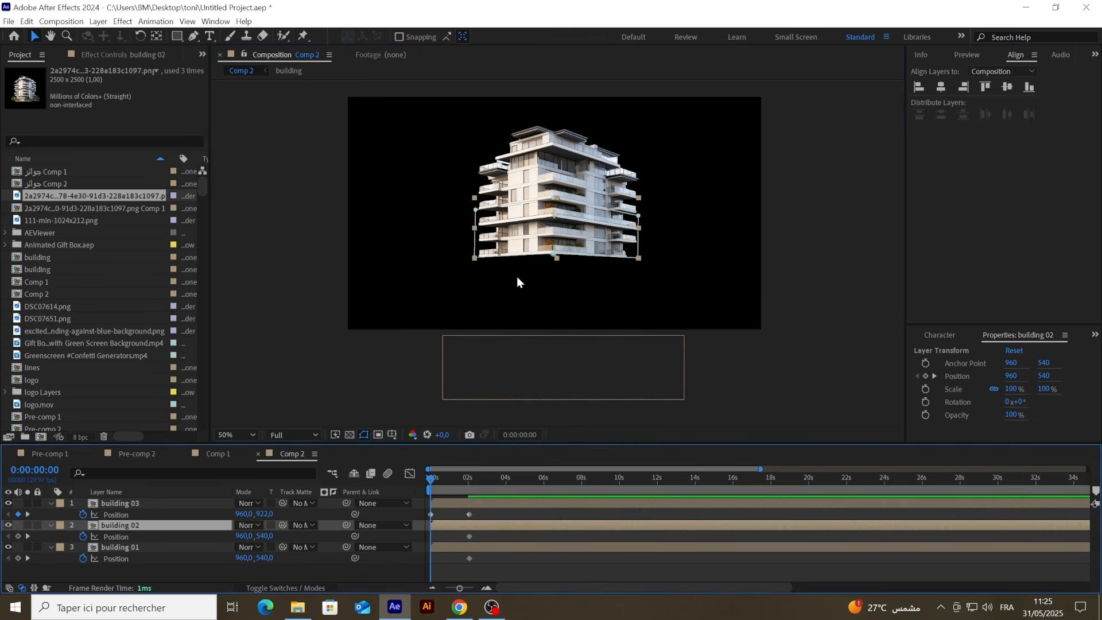
pyautogui.moveTo(539, 216); pyautogui.dragTo(537, 356)
pyautogui.click(542, 190)
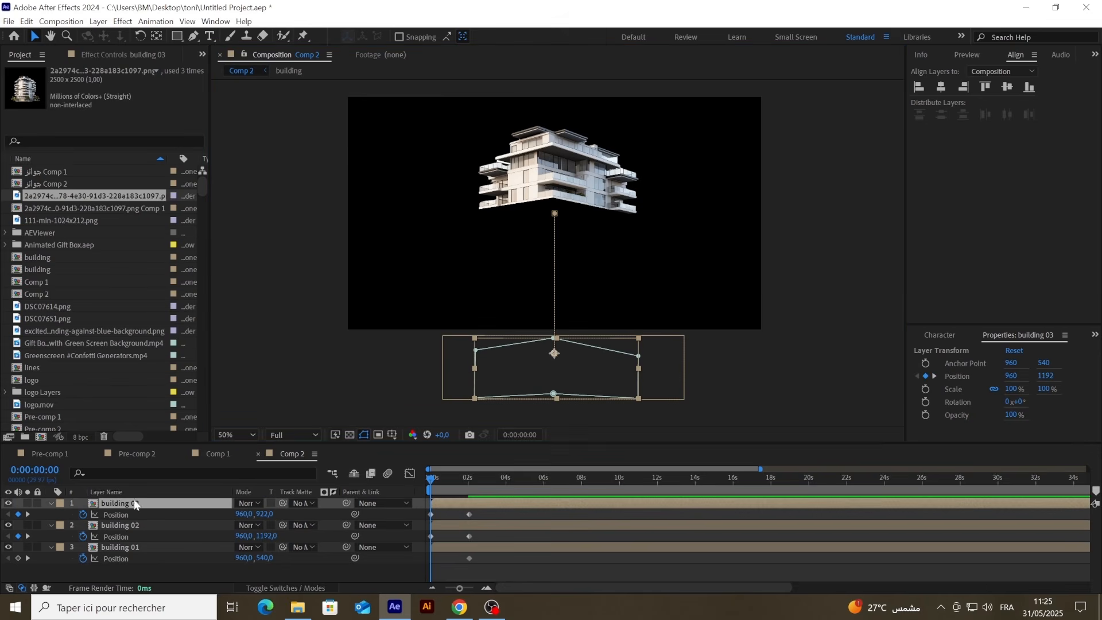
pyautogui.click(109, 553)
pyautogui.moveTo(546, 172); pyautogui.dragTo(546, 390)
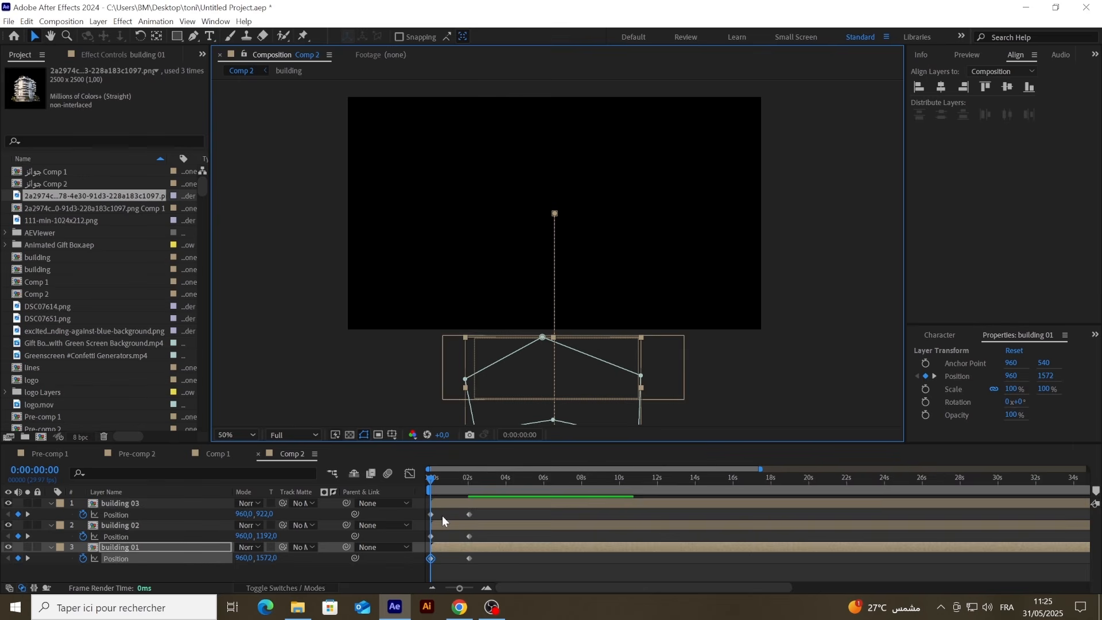
# Step: At 0:00:01:00, raise building 01 to about Y 424.5 and building 02 to about Y 529.3, leaving a gap between them
pyautogui.click(485, 590)
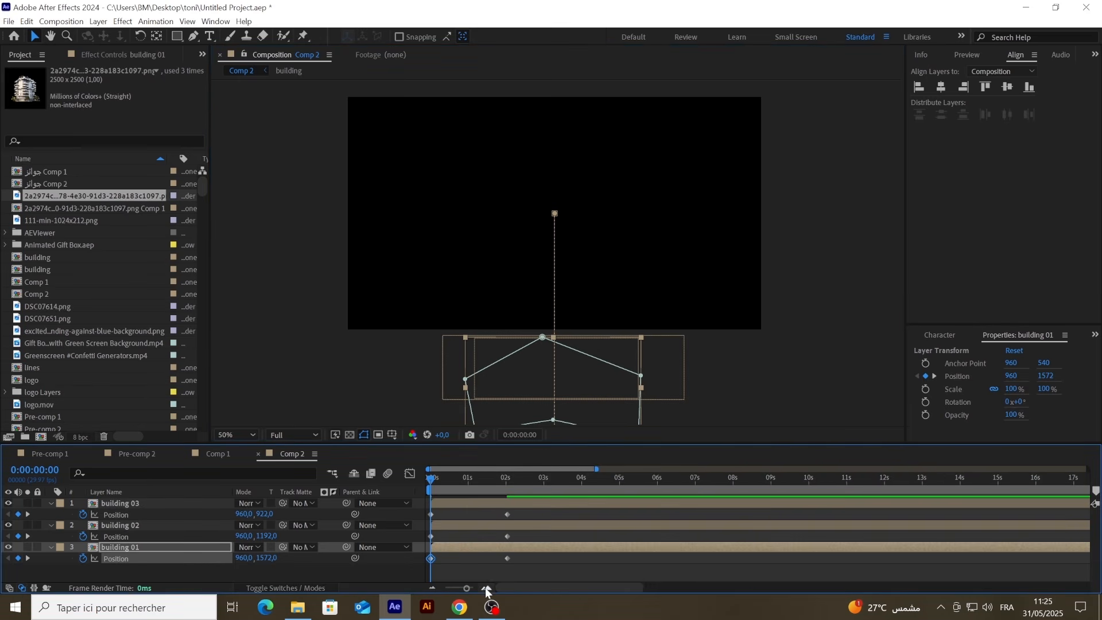
pyautogui.moveTo(435, 489); pyautogui.dragTo(469, 483)
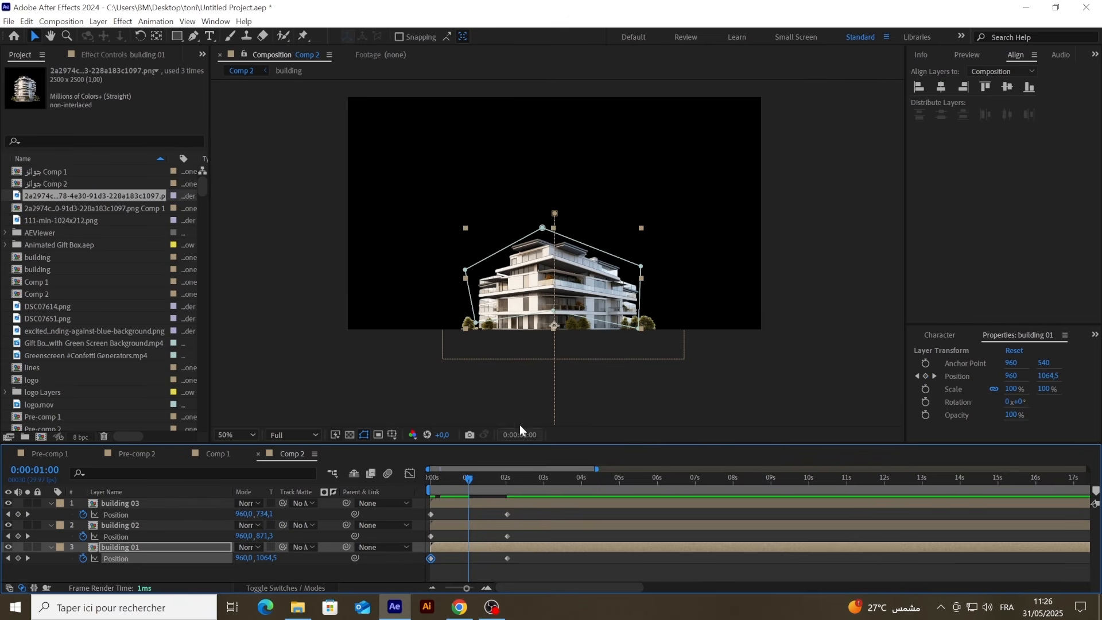
pyautogui.moveTo(547, 269); pyautogui.dragTo(550, 130)
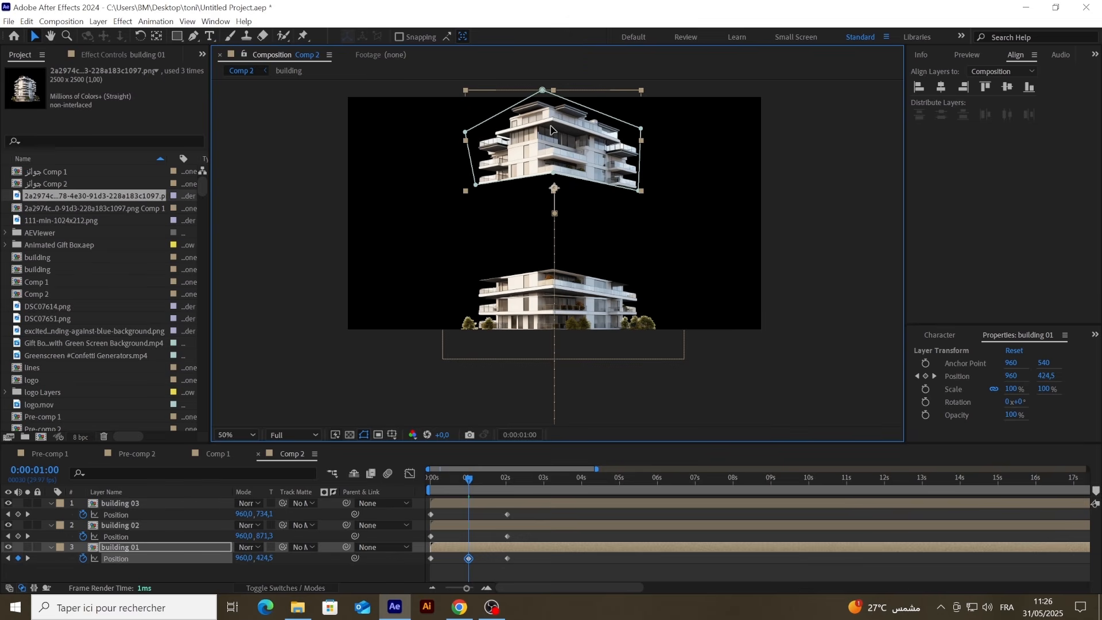
pyautogui.click(141, 526)
pyautogui.moveTo(541, 291); pyautogui.dragTo(531, 242)
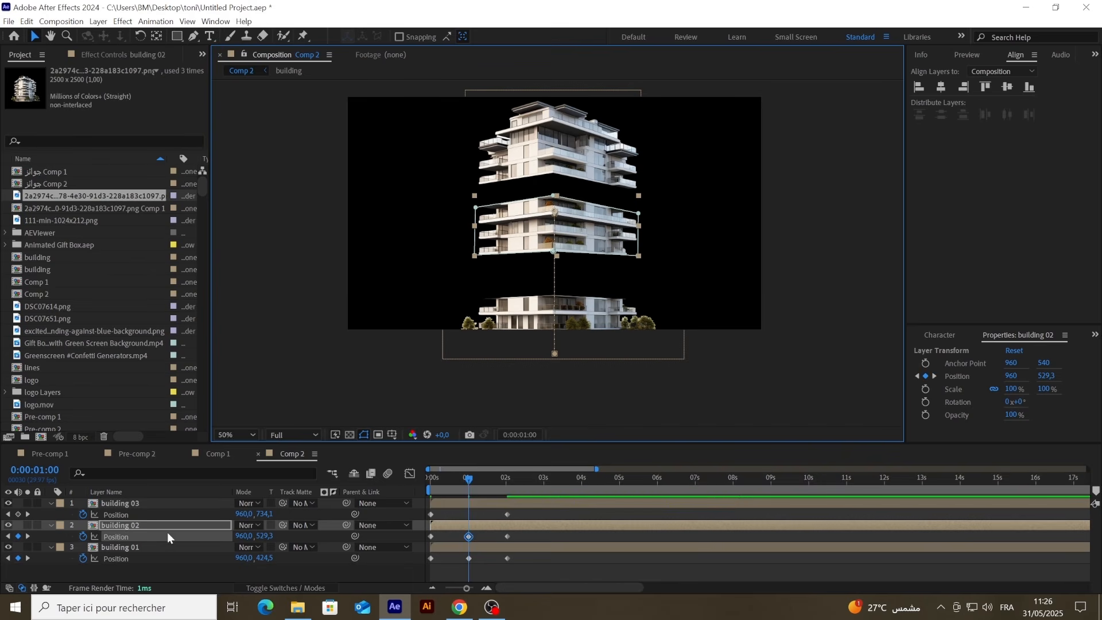
# Step: At 0:00:01:00, raise building 03 to about Y 614.1 and building 02 to about Y 507.3
pyautogui.click(124, 503)
pyautogui.moveTo(549, 314); pyautogui.dragTo(538, 285)
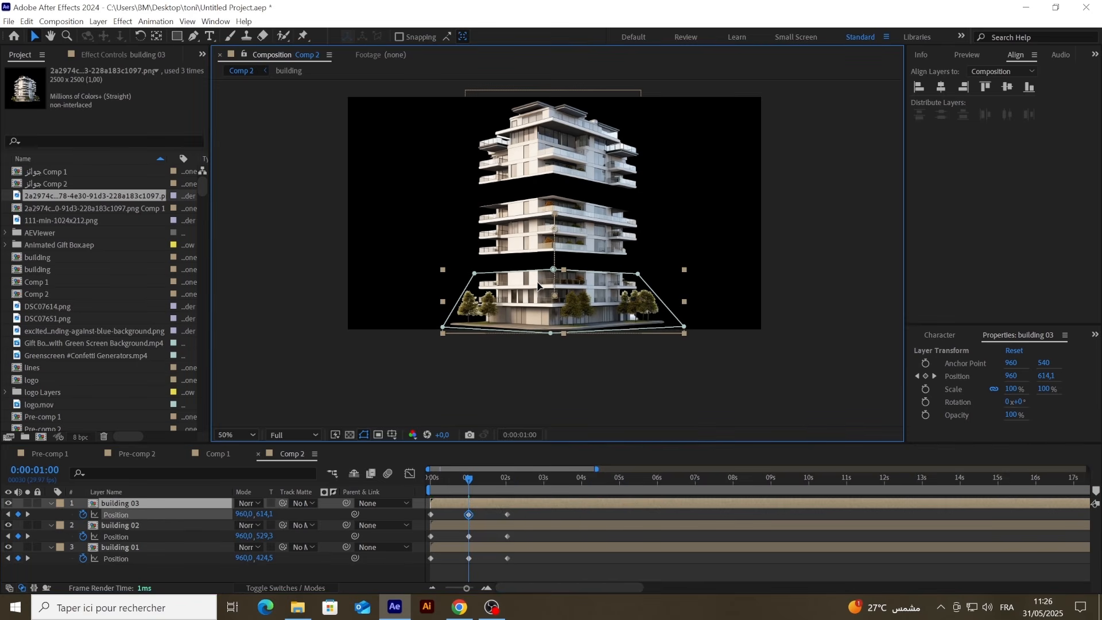
pyautogui.moveTo(543, 235); pyautogui.dragTo(543, 231)
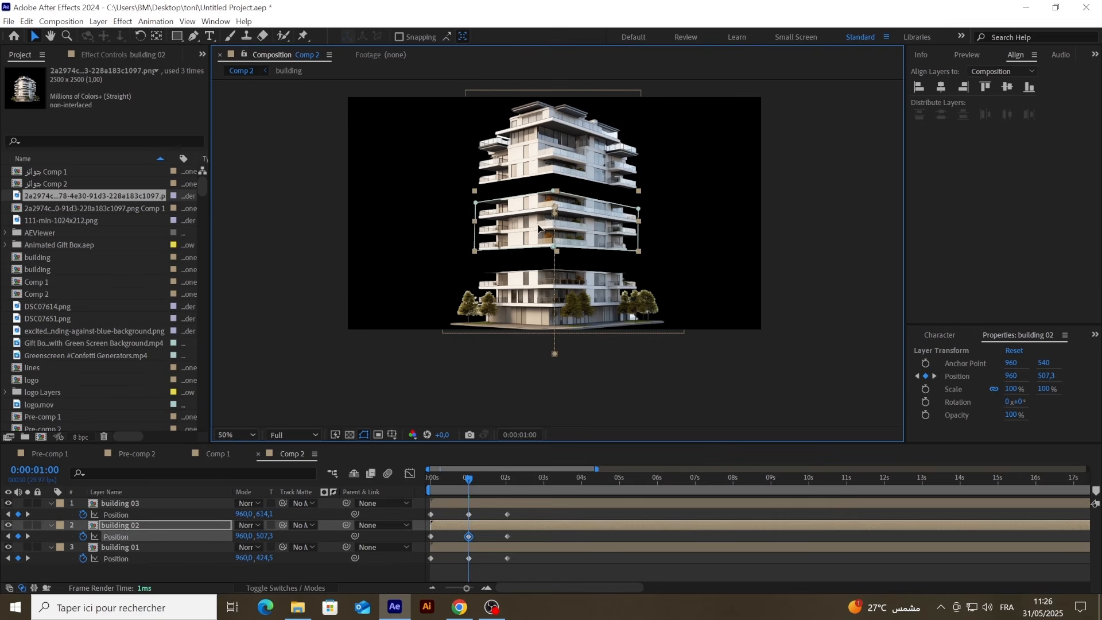
pyautogui.keyDown('shift'); pyautogui.click(536, 287); pyautogui.keyUp('shift')
pyautogui.hotkey('shift', 'Up')
pyautogui.hotkey('shift', 'Up')
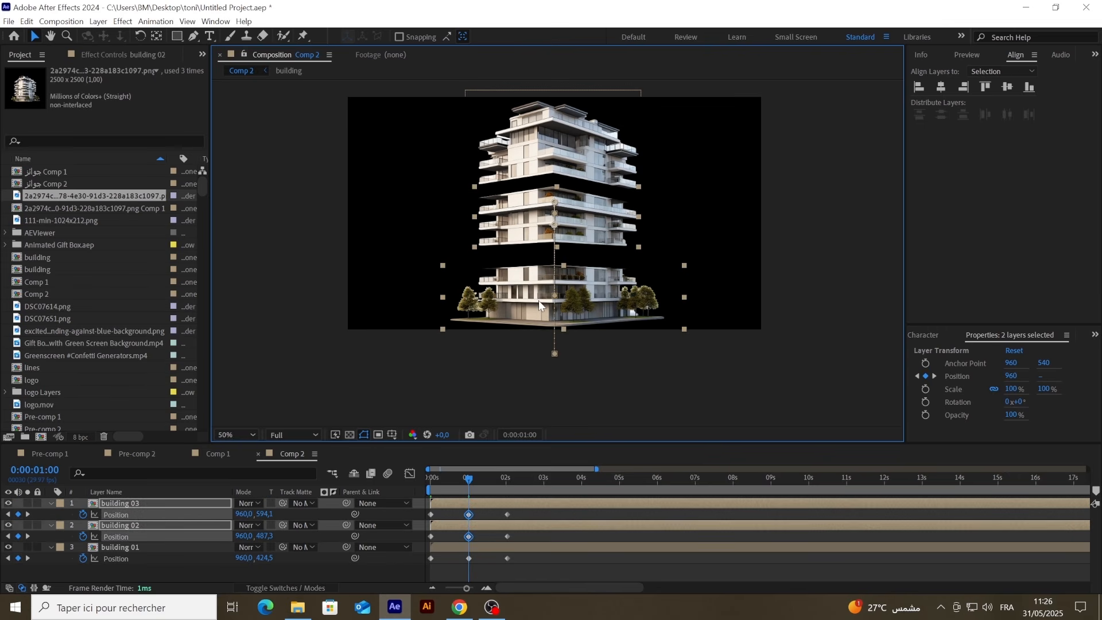
pyautogui.hotkey('shift', 'Down')
# Step: Raise building 03 to about Y 580.1 at 0:00:01:00 and deselect it
pyautogui.click(493, 336)
pyautogui.click(547, 296)
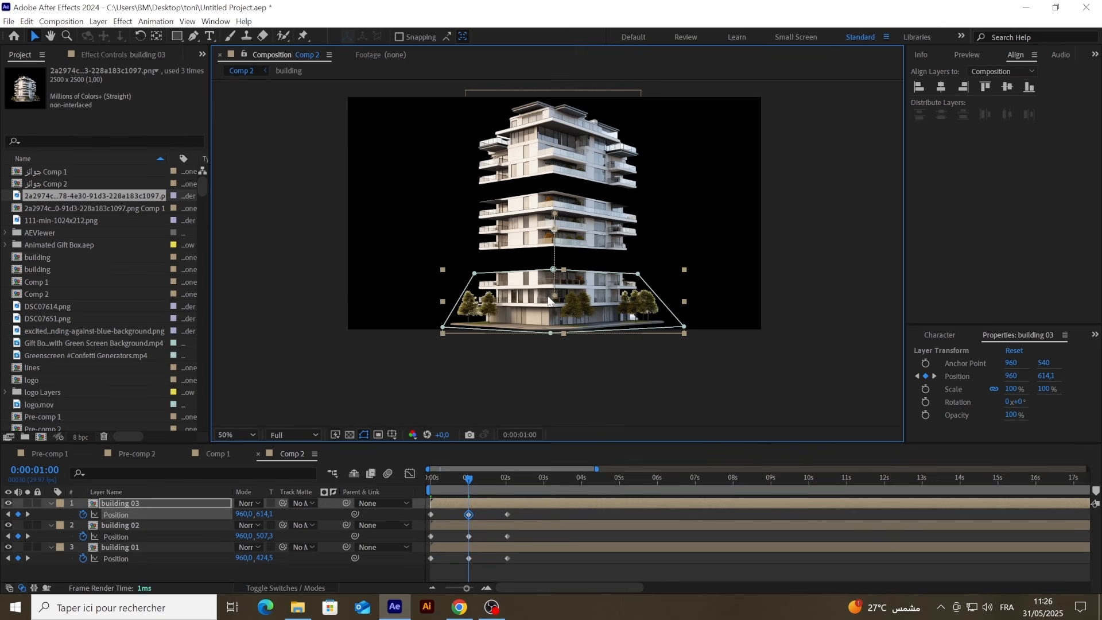
pyautogui.moveTo(537, 295); pyautogui.dragTo(535, 287)
pyautogui.click(472, 478)
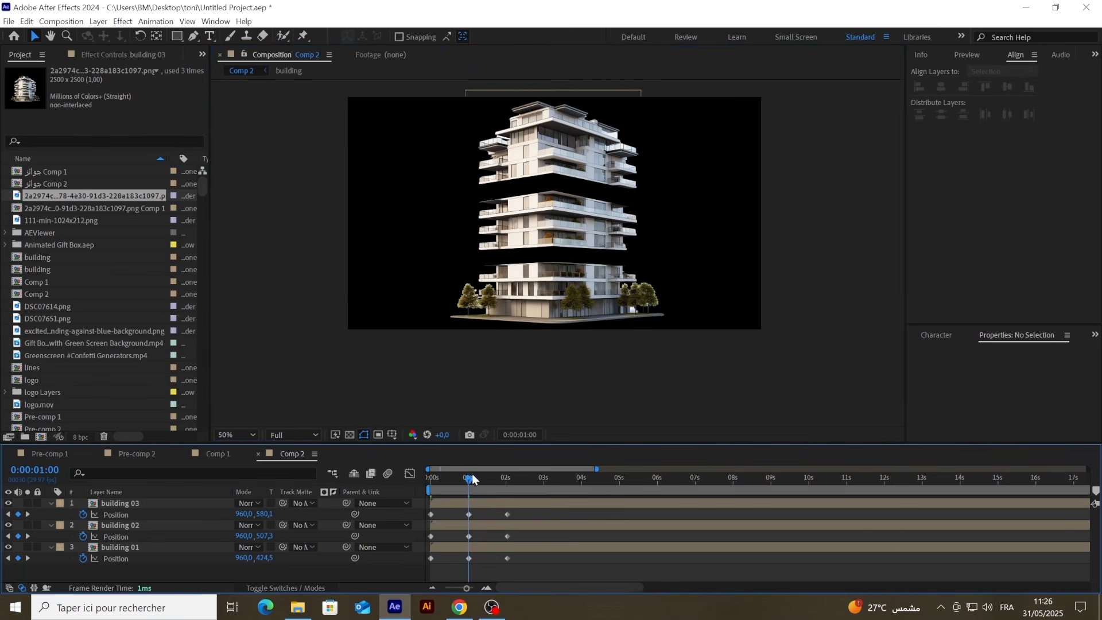
# Step: Play the building animation from the start to check how the three sections rise and join
pyautogui.moveTo(468, 480); pyautogui.dragTo(423, 480)
pyautogui.press('space')
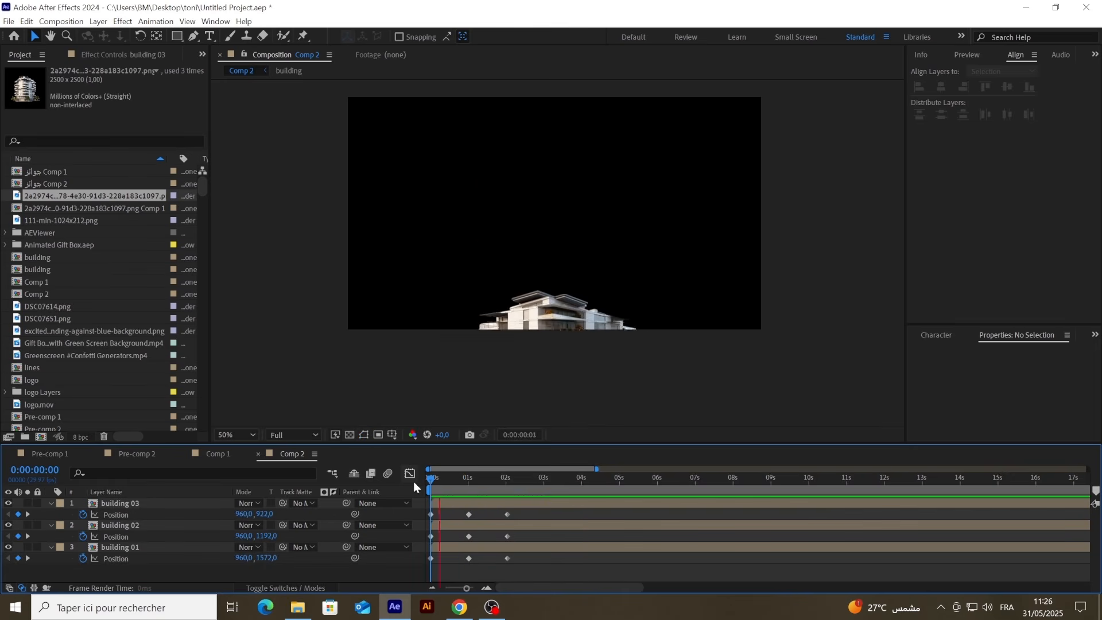
pyautogui.click(510, 478)
pyautogui.moveTo(509, 478); pyautogui.dragTo(409, 481)
pyautogui.press('space')
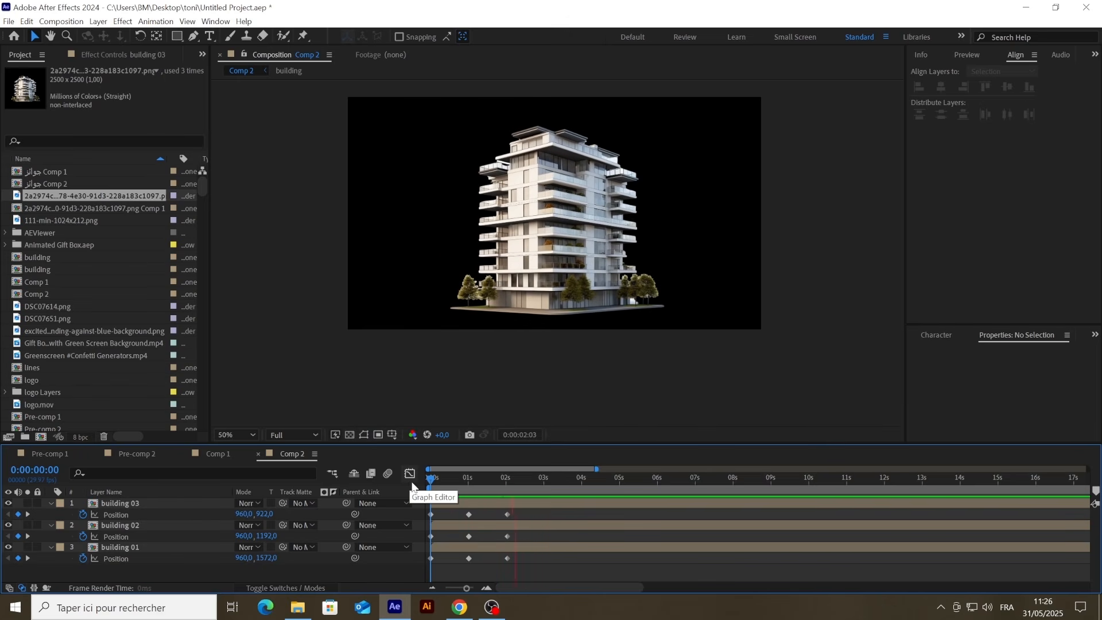
# Step: Replace building 03's one-second Position keyframe with its final keyframe, and apply Easy Ease to the Position keyframes of all three layers
pyautogui.click(582, 288)
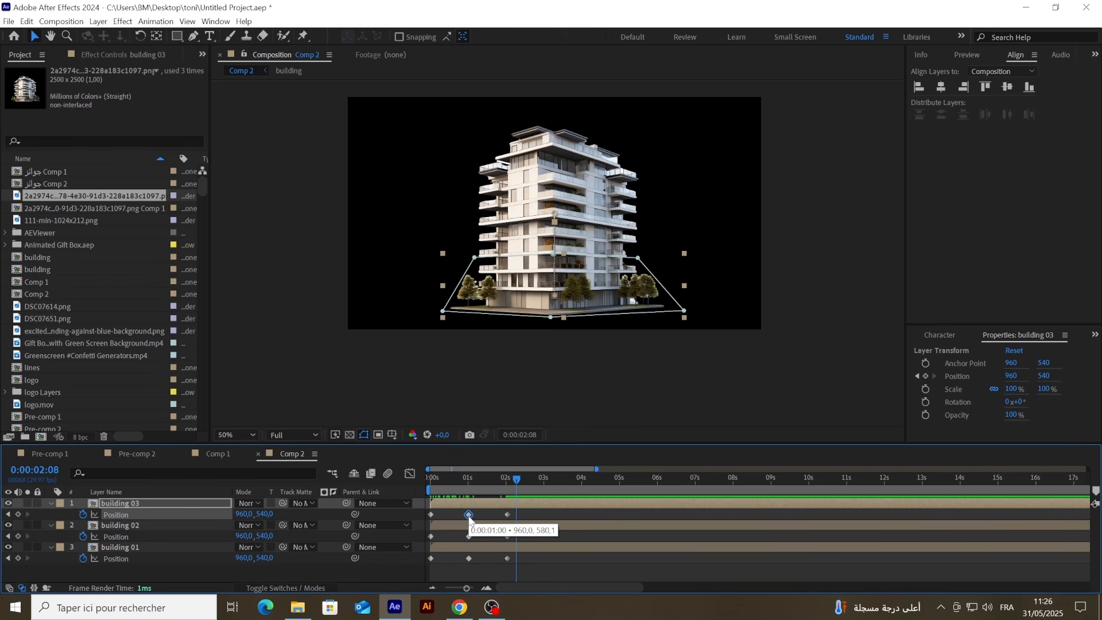
pyautogui.press('Delete')
pyautogui.moveTo(508, 515); pyautogui.dragTo(413, 573)
pyautogui.press('F9')
pyautogui.click(485, 566)
# Step: Reshape building 03's Position speed graph to peak sharply early and taper off slowly, and preview it from the start
pyautogui.moveTo(481, 512); pyautogui.dragTo(407, 498)
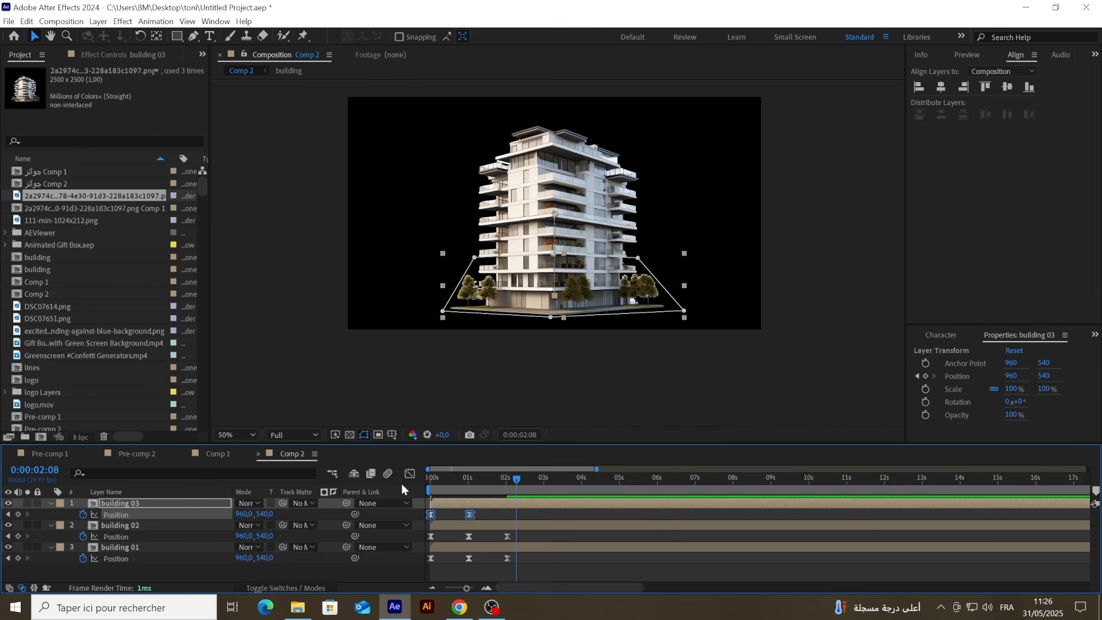
pyautogui.click(410, 473)
pyautogui.click(486, 588)
pyautogui.click(487, 588)
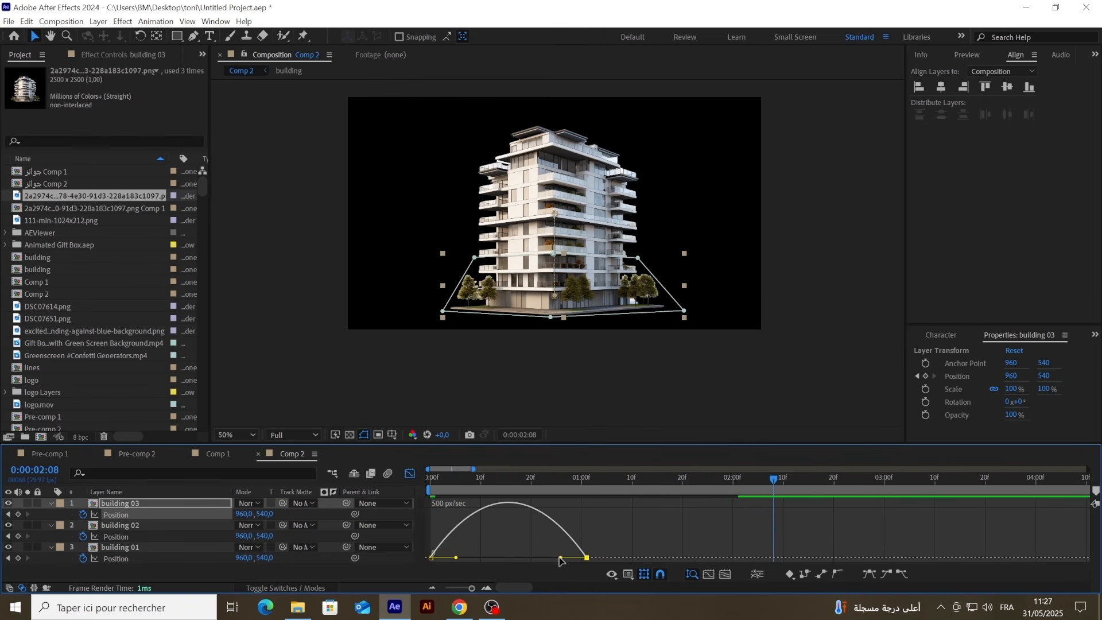
pyautogui.moveTo(560, 557); pyautogui.dragTo(437, 557)
pyautogui.moveTo(769, 479); pyautogui.dragTo(357, 480)
pyautogui.press('space')
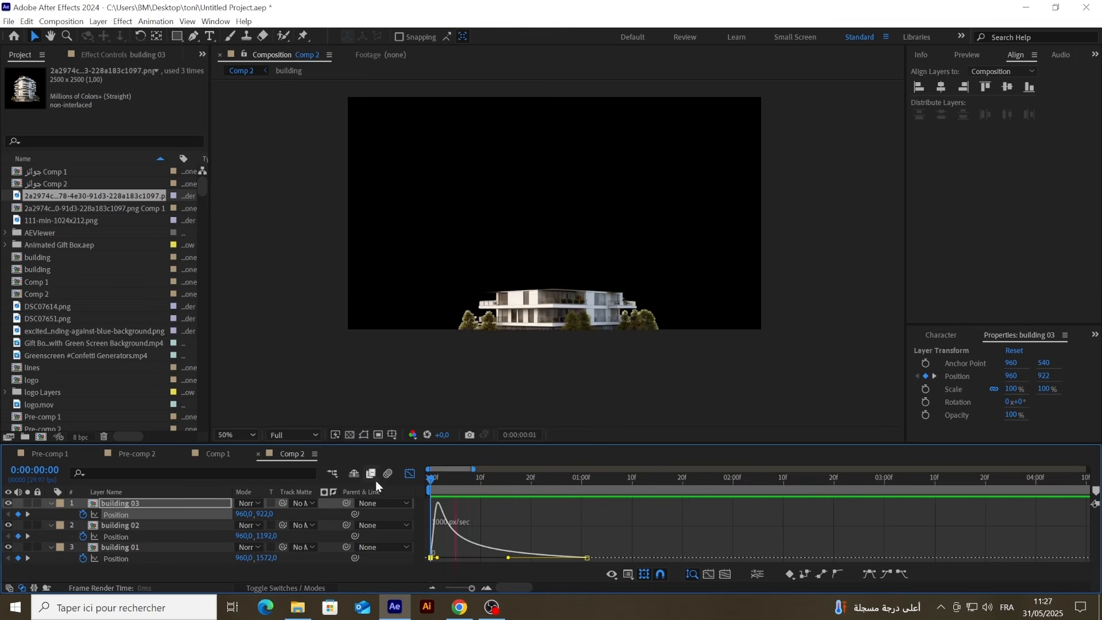
pyautogui.press('space')
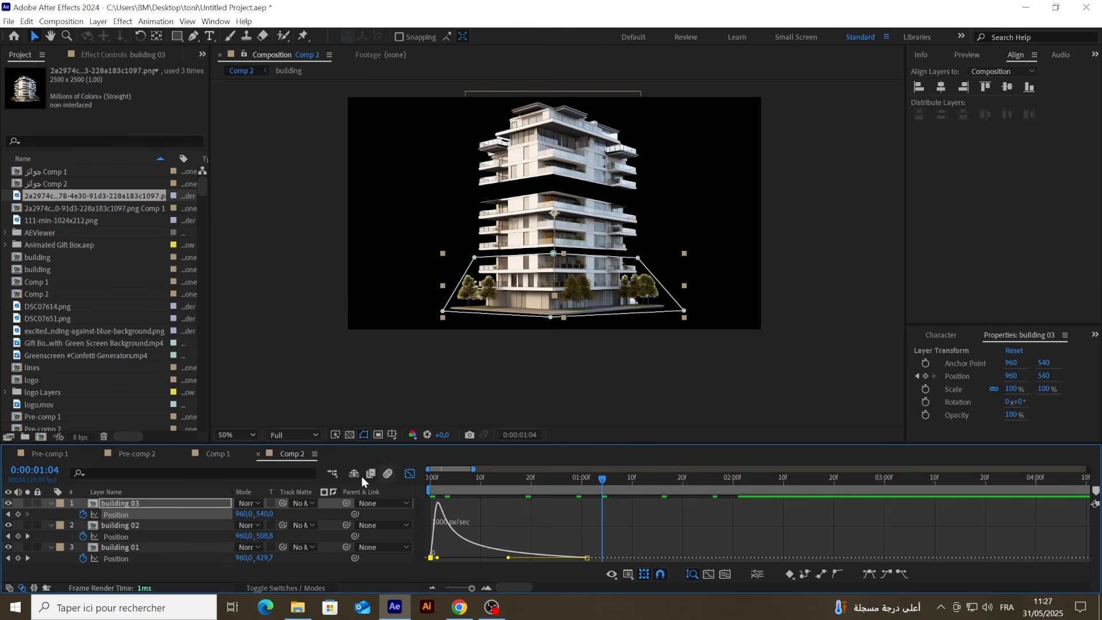
# Step: Reshape the Position speed graphs of building 02 and building 01 to peak early and slow down toward their one-second keyframes
pyautogui.click(413, 473)
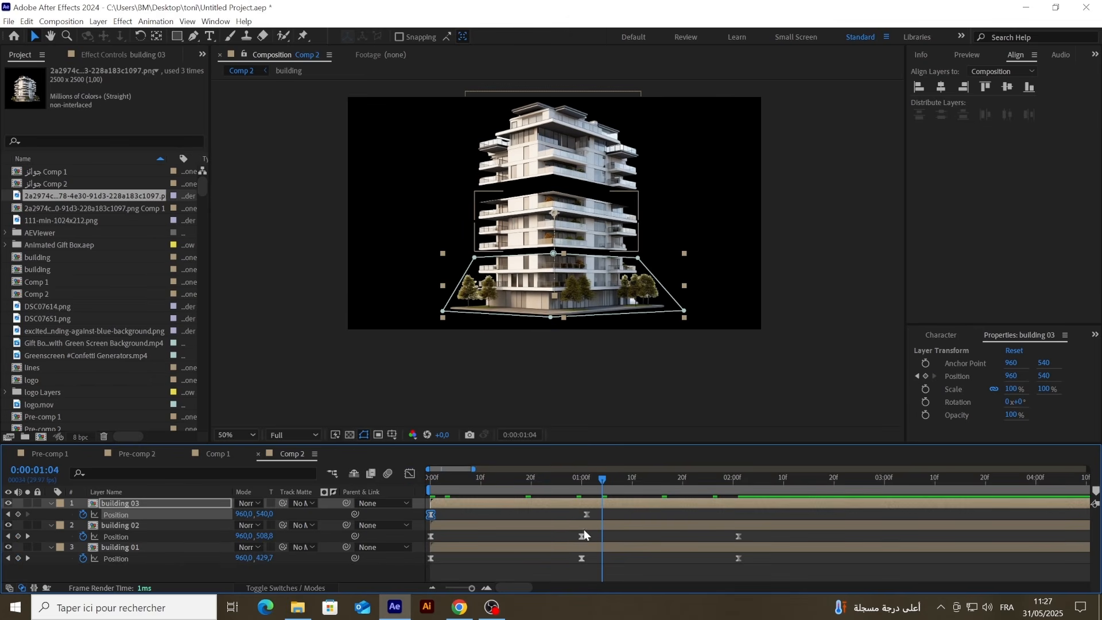
pyautogui.click(560, 525)
pyautogui.moveTo(759, 531); pyautogui.dragTo(413, 566)
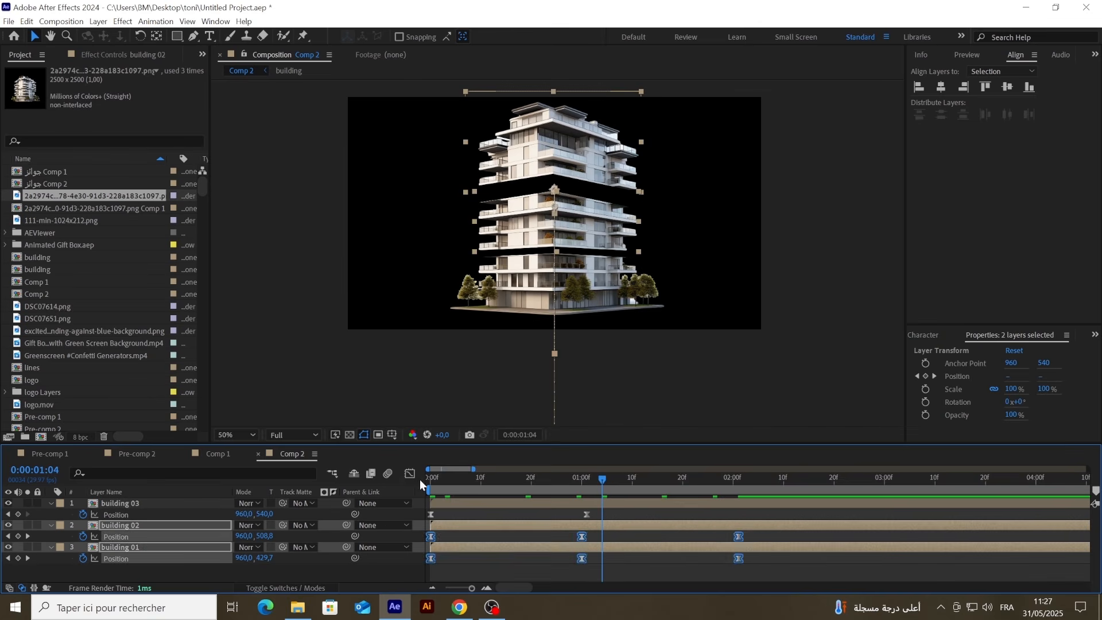
pyautogui.click(410, 473)
pyautogui.moveTo(597, 552); pyautogui.dragTo(564, 564)
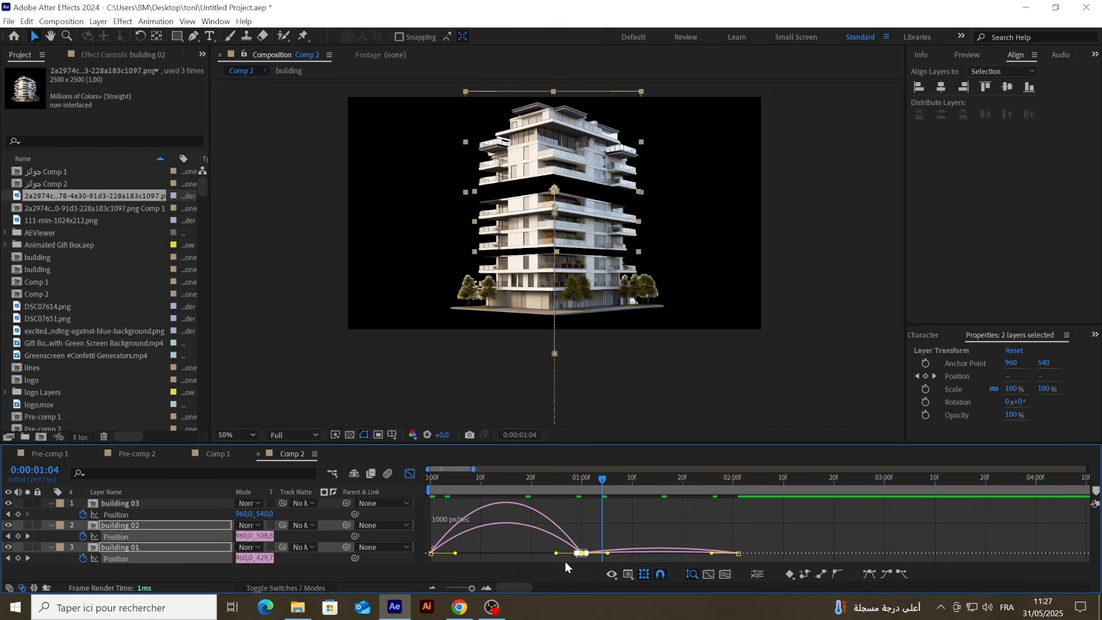
pyautogui.moveTo(594, 485); pyautogui.dragTo(502, 489)
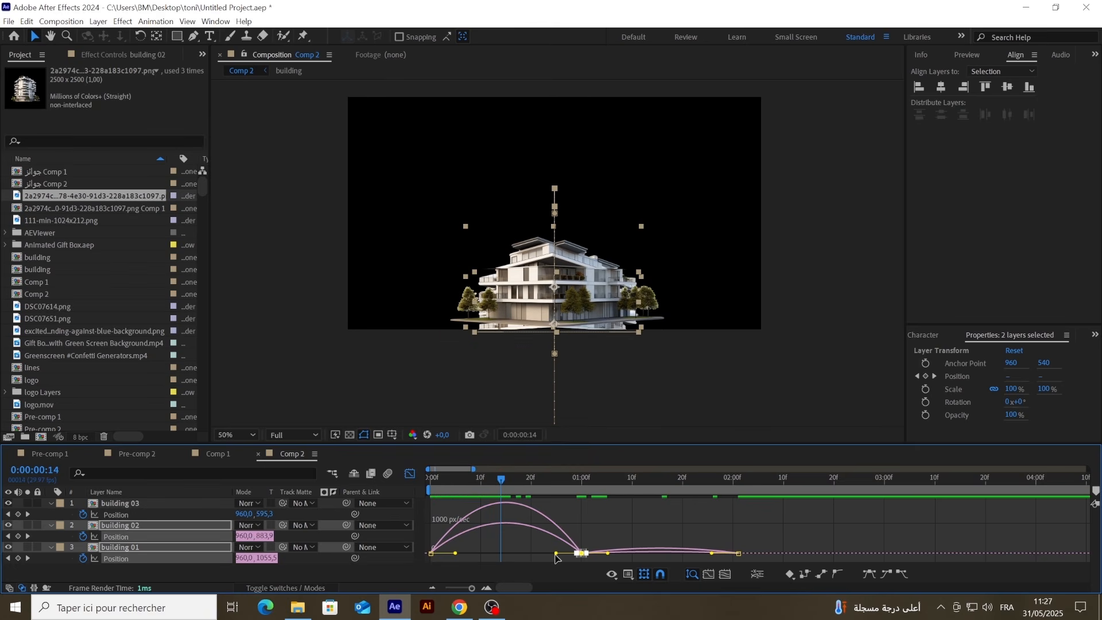
pyautogui.moveTo(556, 557); pyautogui.dragTo(491, 559)
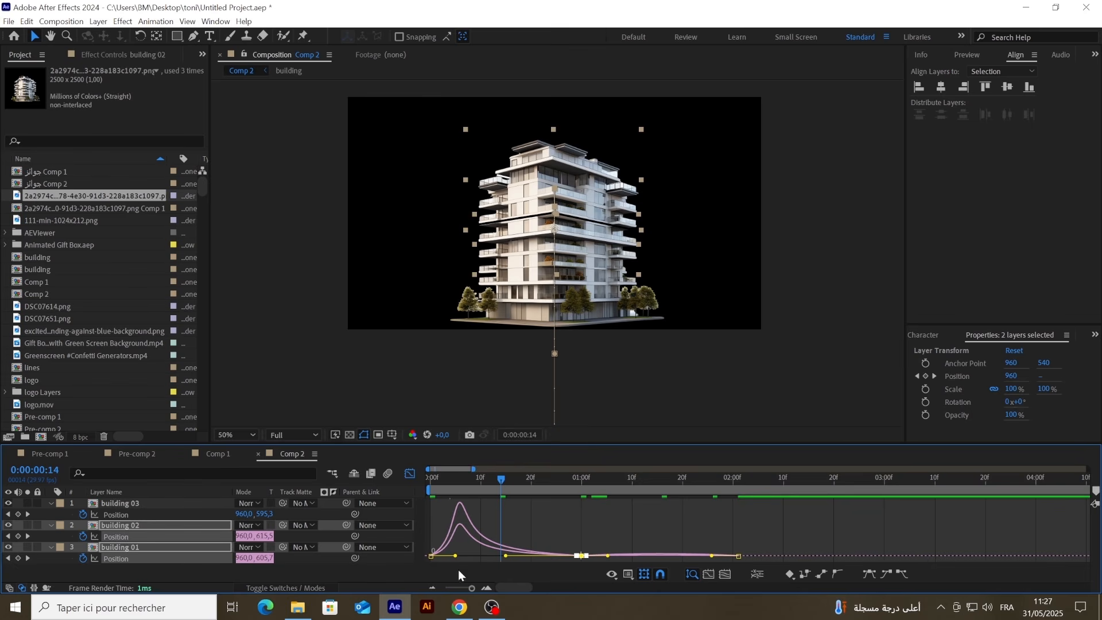
pyautogui.click(487, 588)
pyautogui.moveTo(648, 535); pyautogui.dragTo(819, 553)
pyautogui.click(409, 473)
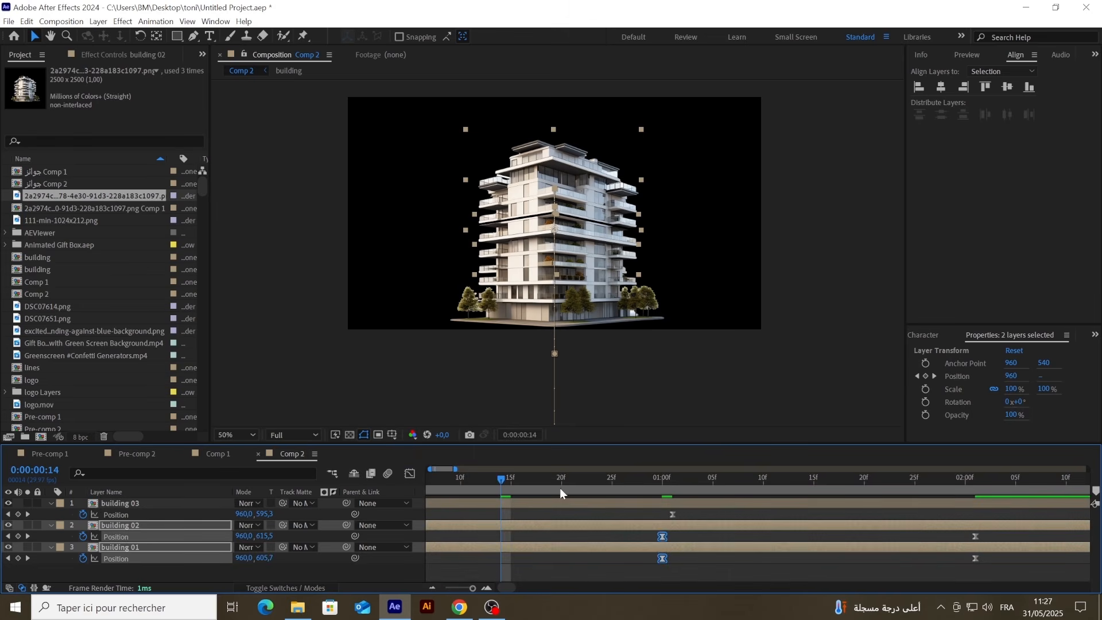
# Step: Preview the eased motion of all three building sections from the first frame
pyautogui.click(432, 588)
pyautogui.click(432, 588)
pyautogui.click(432, 588)
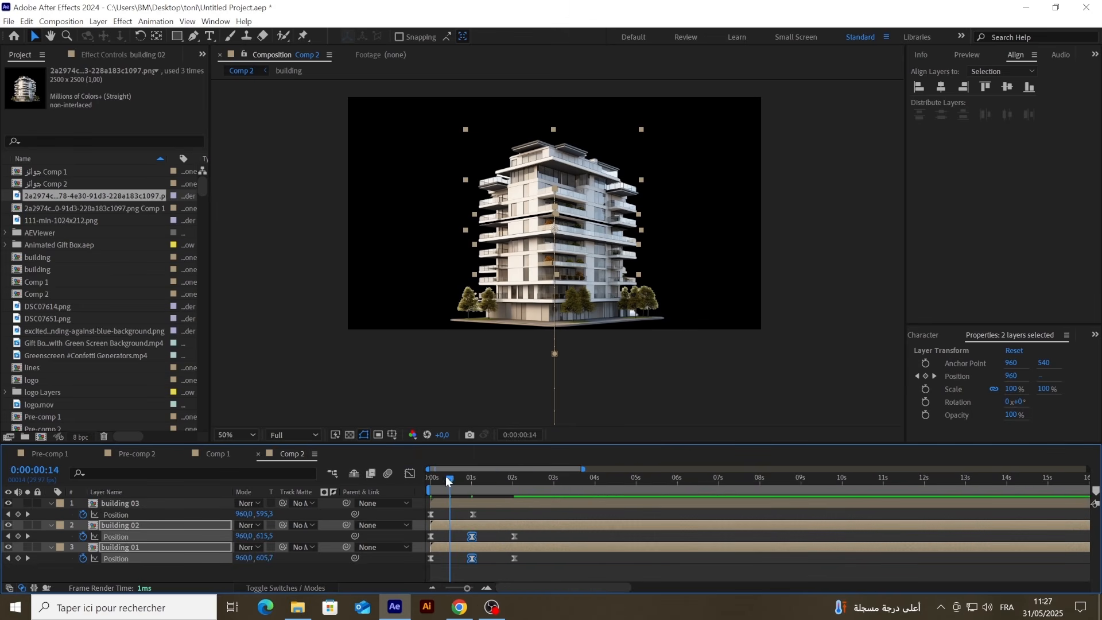
pyautogui.moveTo(446, 477); pyautogui.dragTo(386, 486)
pyautogui.press('space')
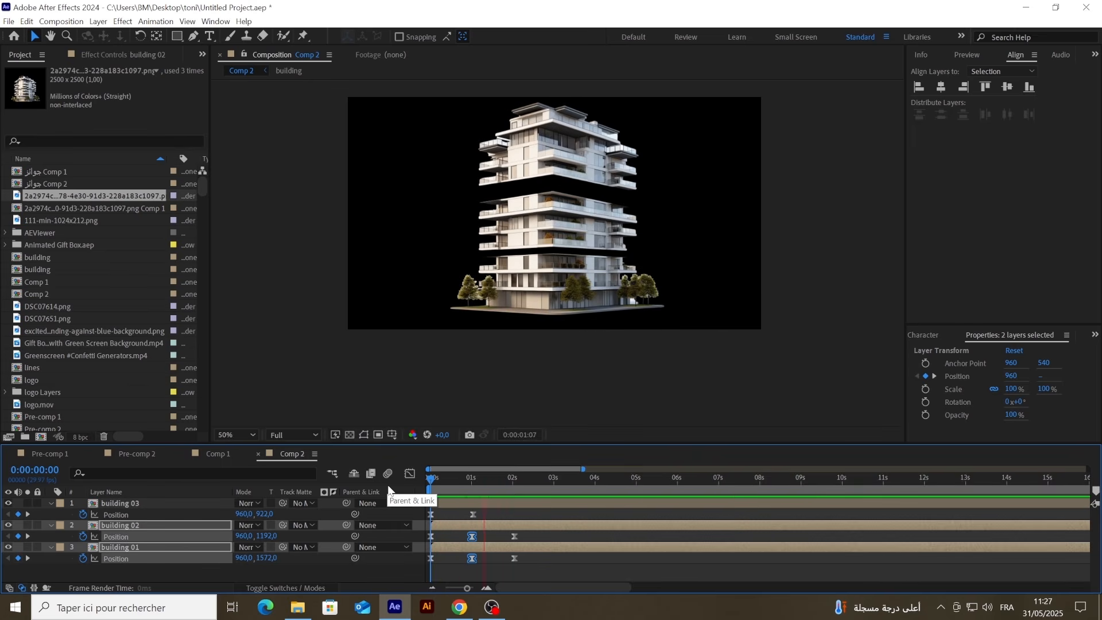
pyautogui.press('space')
# Step: Align building 03's second Position keyframe with the other layers' keyframes at 0:00:01:00
pyautogui.click(472, 487)
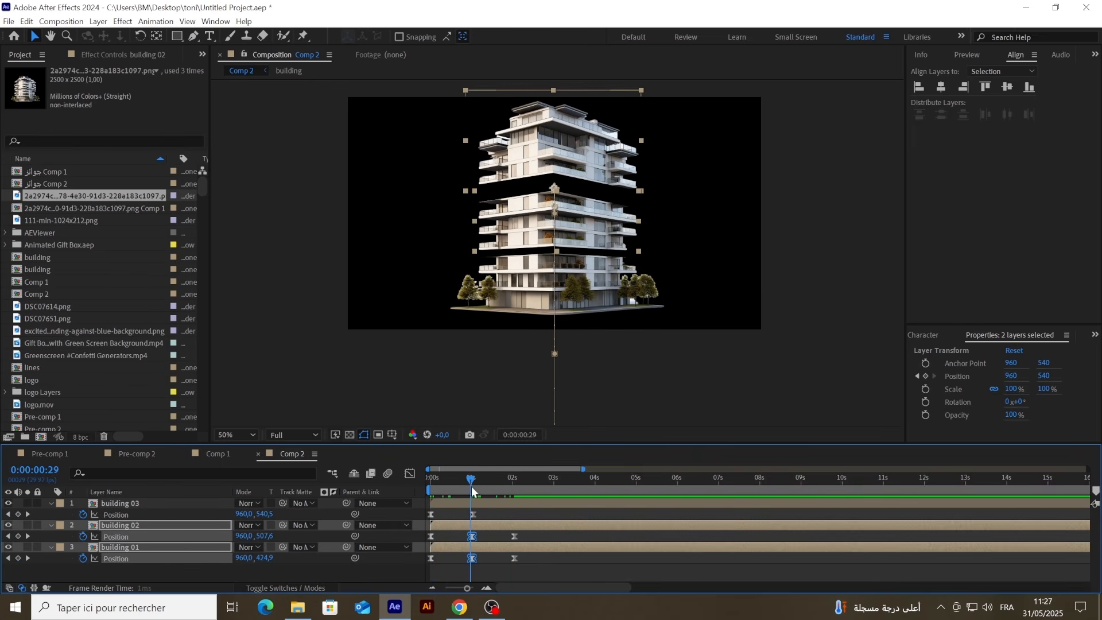
pyautogui.click(487, 588)
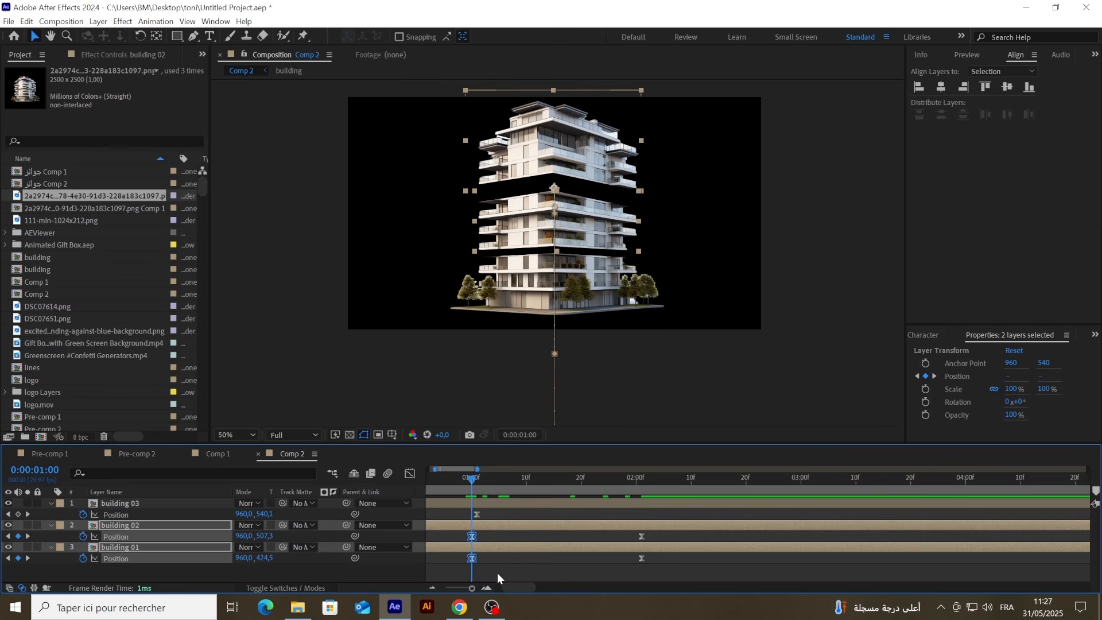
pyautogui.click(475, 515)
pyautogui.moveTo(476, 515); pyautogui.dragTo(470, 515)
pyautogui.click(491, 560)
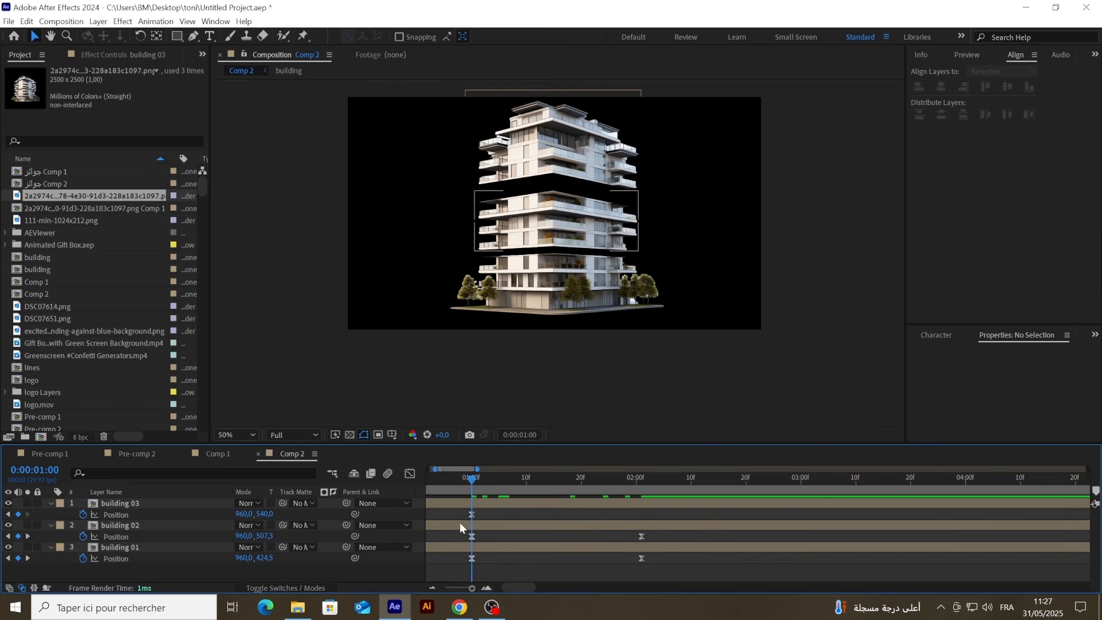
# Step: At 0:00:01:00, fine-tune the vertical gaps between the three building sections, lowering building 03 to Y 572
pyautogui.click(460, 523)
pyautogui.moveTo(543, 227); pyautogui.dragTo(543, 216)
pyautogui.moveTo(541, 162); pyautogui.dragTo(541, 157)
pyautogui.moveTo(537, 228); pyautogui.dragTo(537, 225)
pyautogui.moveTo(538, 272); pyautogui.dragTo(538, 281)
pyautogui.click(535, 218)
pyautogui.moveTo(535, 218); pyautogui.dragTo(535, 224)
# Step: At 0:00:02:01, lower the last Position keyframes of building 02 and building 01 together to Y 573, closing the gaps between sections
pyautogui.moveTo(469, 476); pyautogui.dragTo(688, 504)
pyautogui.click(642, 536)
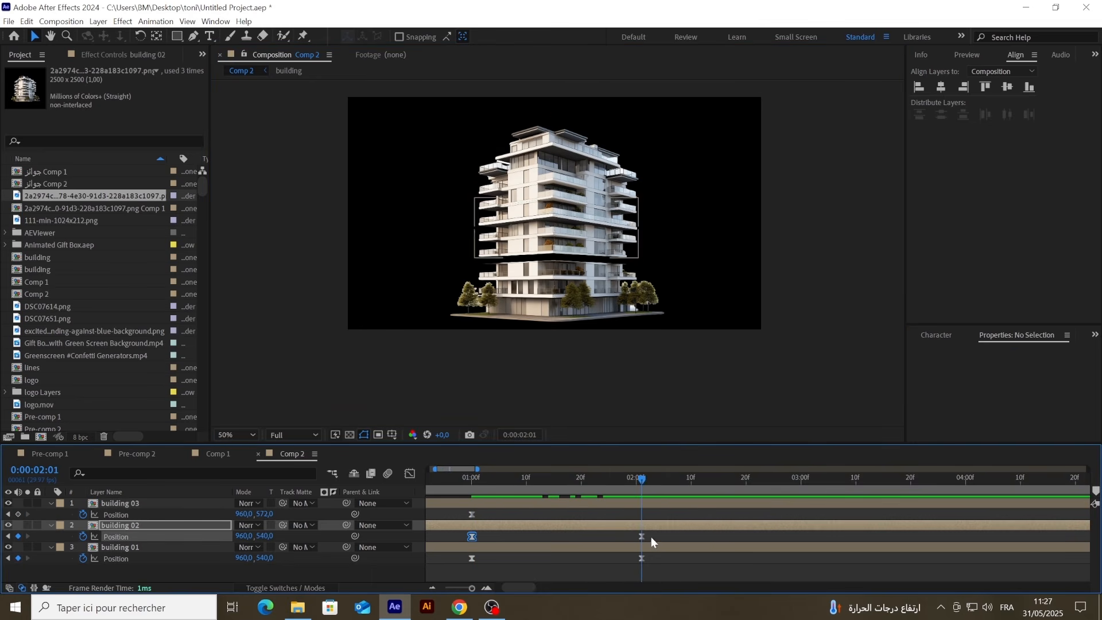
pyautogui.keyDown('shift'); pyautogui.click(641, 558); pyautogui.keyUp('shift')
pyautogui.moveTo(569, 231); pyautogui.dragTo(569, 233)
pyautogui.press('Down')
pyautogui.press('Down')
pyautogui.press('Down')
pyautogui.press('Down')
pyautogui.press('Down')
pyautogui.press('Down')
pyautogui.press('Down')
pyautogui.press('Down')
pyautogui.press('Down')
pyautogui.press('Down')
pyautogui.press('Down')
pyautogui.press('Down')
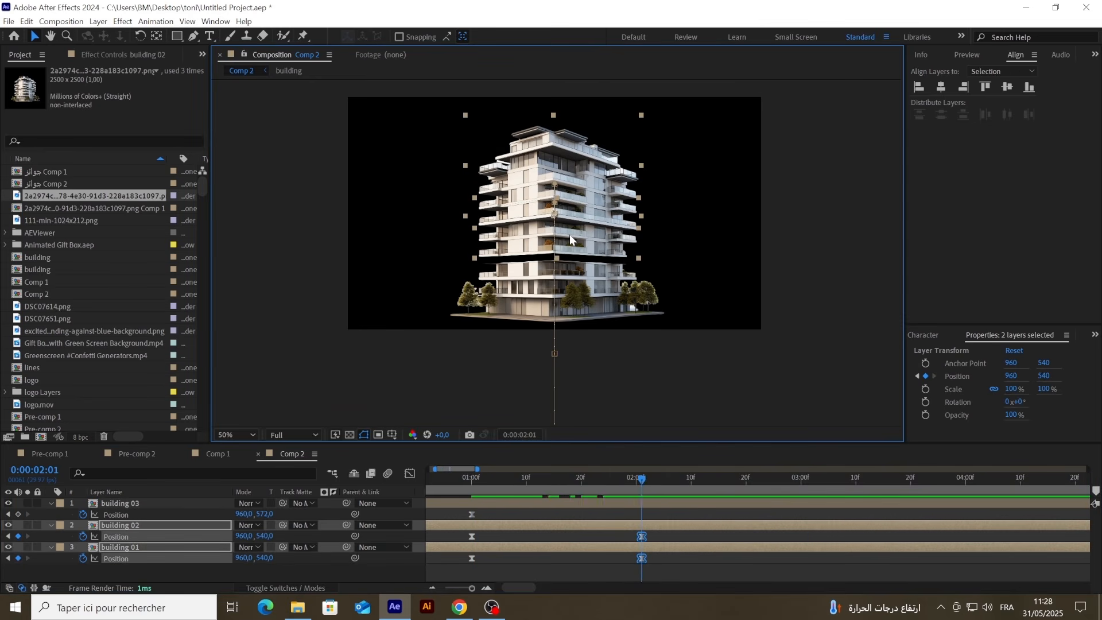
pyautogui.click(622, 516)
pyautogui.scroll(2, 558, 257)
pyautogui.moveTo(658, 516); pyautogui.dragTo(631, 564)
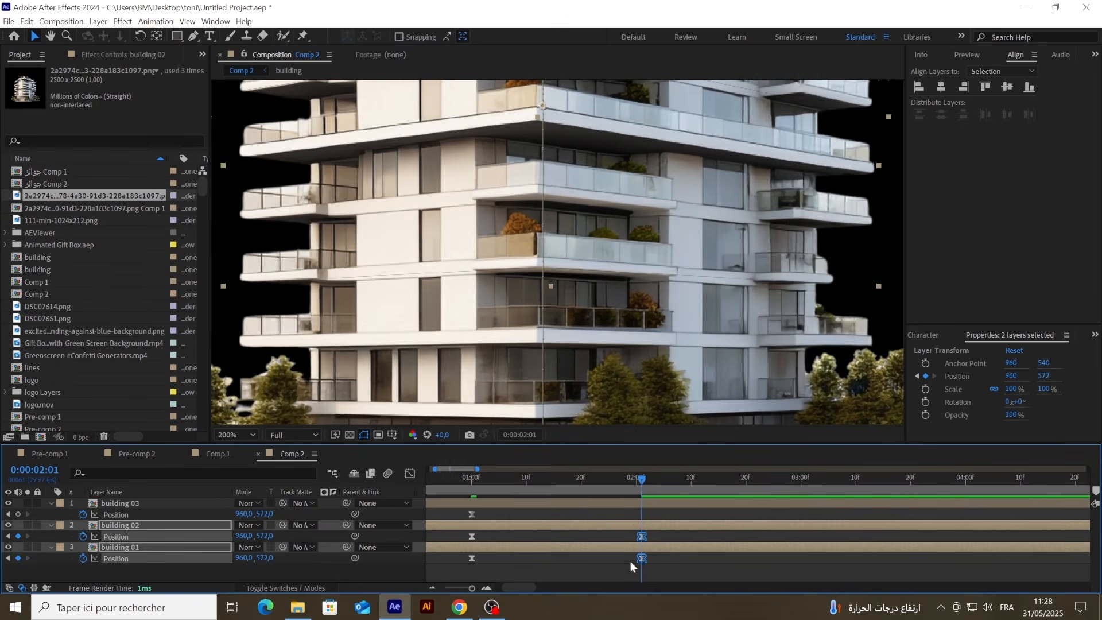
pyautogui.press('Down')
pyautogui.press('Down')
pyautogui.scroll(-1, 710, 236)
pyautogui.scroll(-1, 709, 231)
pyautogui.click(668, 571)
# Step: Preview the building sections rising and joining from the first frame
pyautogui.moveTo(642, 480); pyautogui.dragTo(393, 527)
pyautogui.press('space')
pyautogui.press('space')
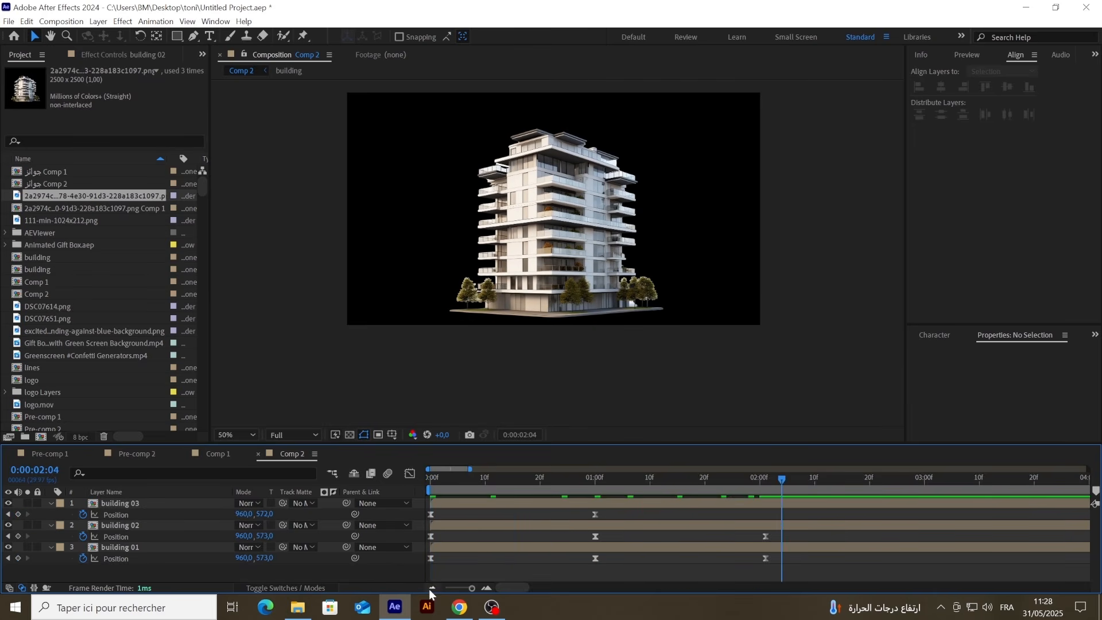
# Step: Compress all Position keyframes of the three building layers proportionally so the motion ends at about 1.4 seconds
pyautogui.scroll(-2, 488, 566)
pyautogui.moveTo(522, 510); pyautogui.dragTo(423, 575)
pyautogui.moveTo(510, 538); pyautogui.dragTo(484, 542)
# Step: Play the shortened building animation repeatedly from the first frame to check its speed
pyautogui.click(478, 478)
pyautogui.press('Home')
pyautogui.press('space')
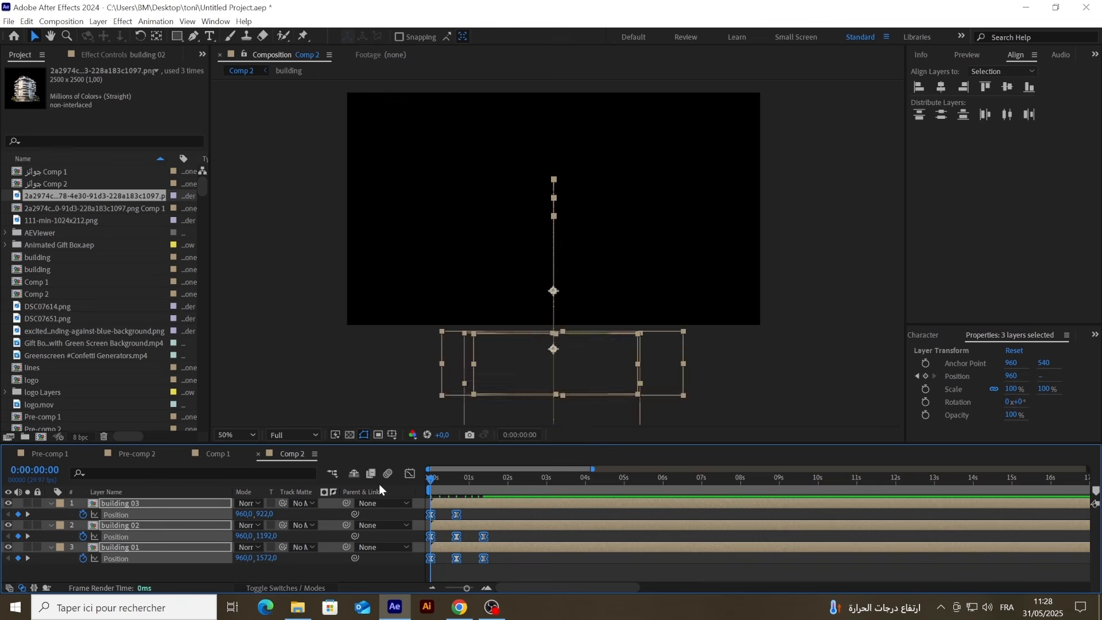
pyautogui.press('space')
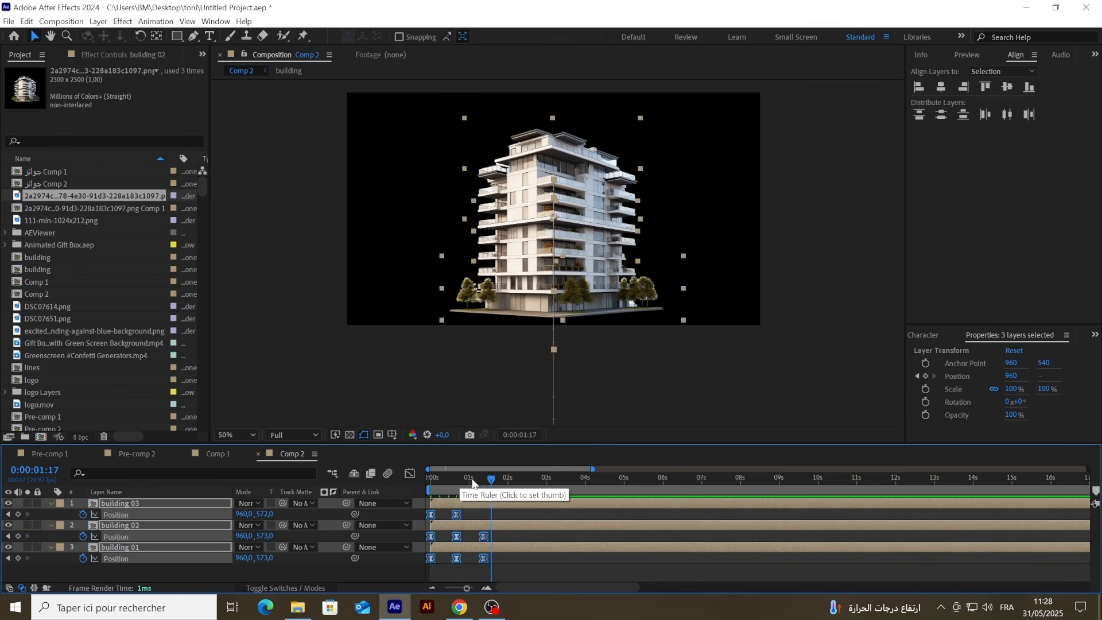
pyautogui.press('space')
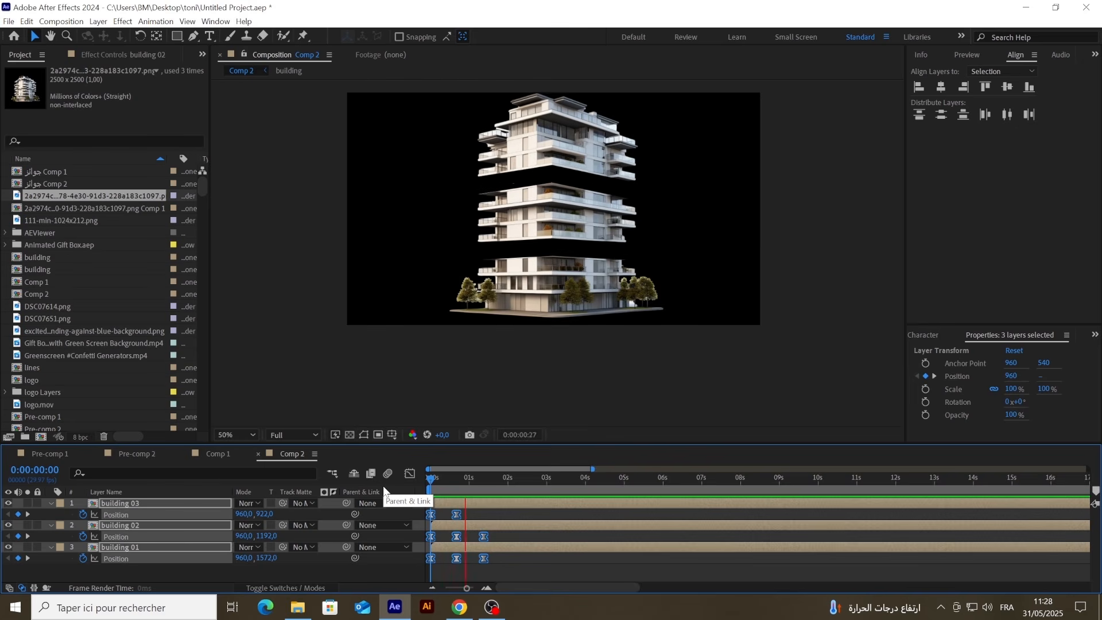
pyautogui.press('space')
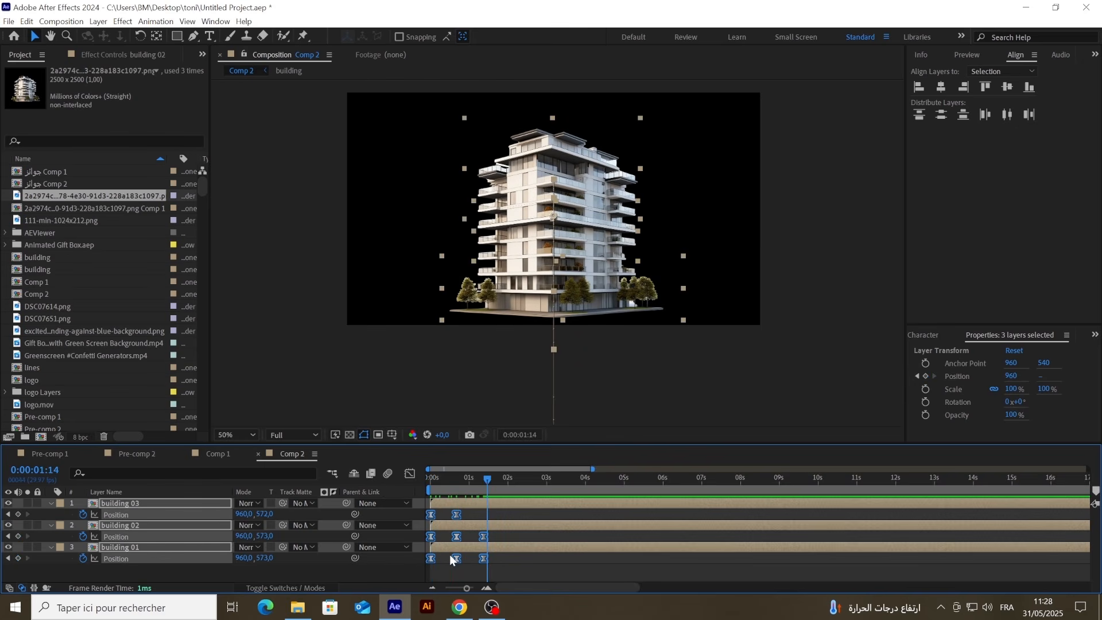
# Step: Go to 0:00:00:18, where the sections are separated, and set the composition's background color to white
pyautogui.click(366, 571)
pyautogui.click(485, 484)
pyautogui.moveTo(486, 485); pyautogui.dragTo(456, 478)
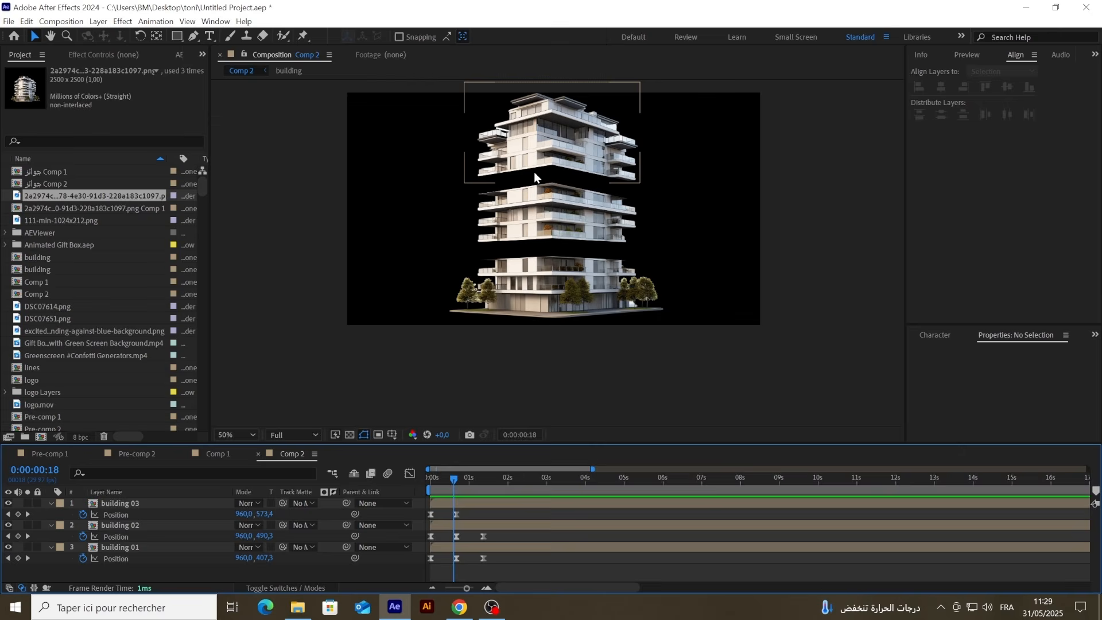
pyautogui.scroll(3, 556, 174)
pyautogui.scroll(-2, 601, 146)
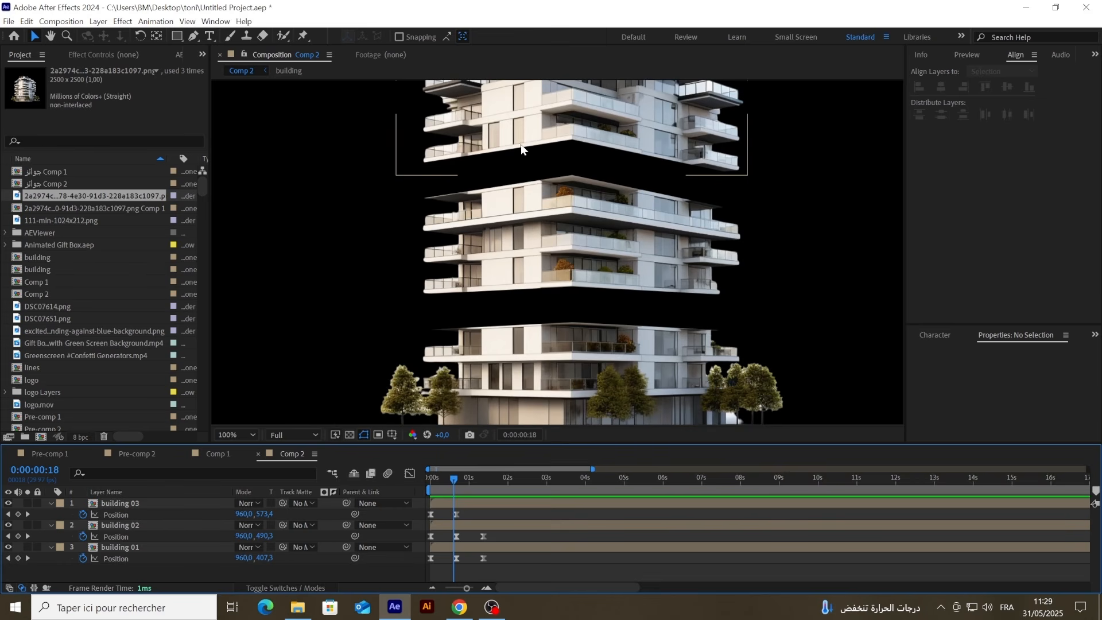
pyautogui.click(69, 23)
pyautogui.click(92, 52)
pyautogui.click(752, 396)
pyautogui.click(468, 395)
pyautogui.moveTo(482, 406); pyautogui.dragTo(450, 365)
pyautogui.click(728, 386)
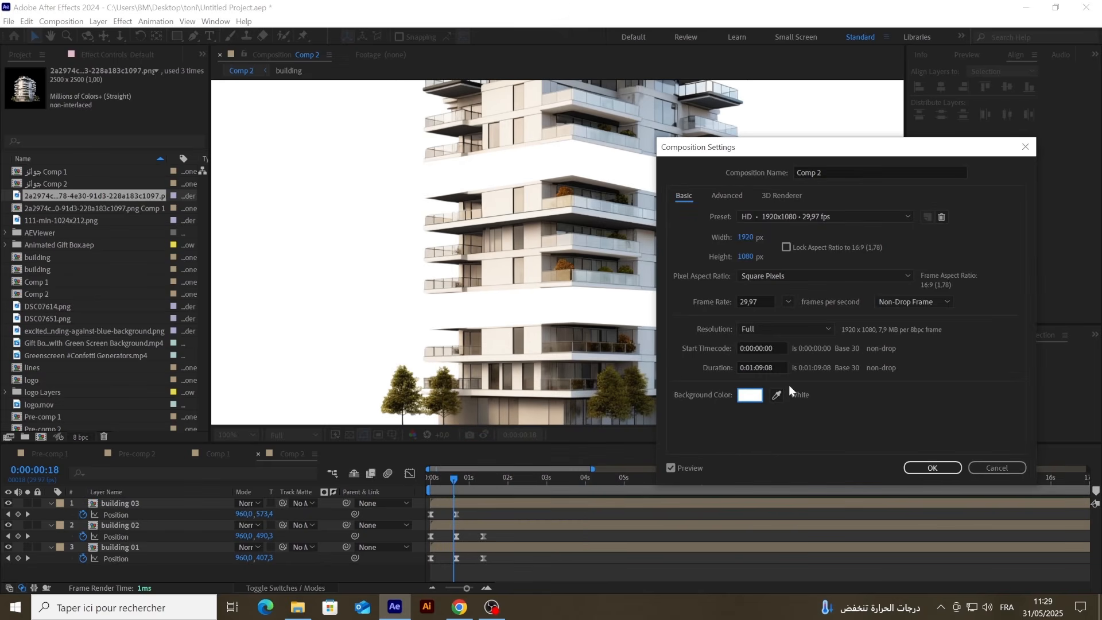
pyautogui.click(931, 467)
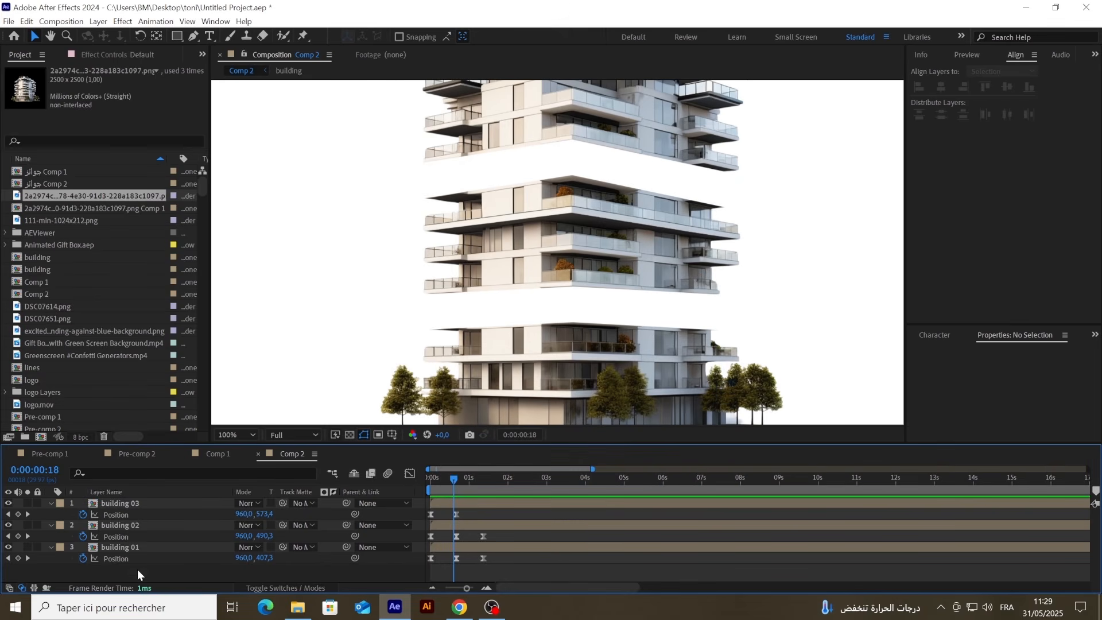
# Step: Set up the Pen tool with no stroke and a dark fill (2E2A27) sampled from the building
pyautogui.click(193, 36)
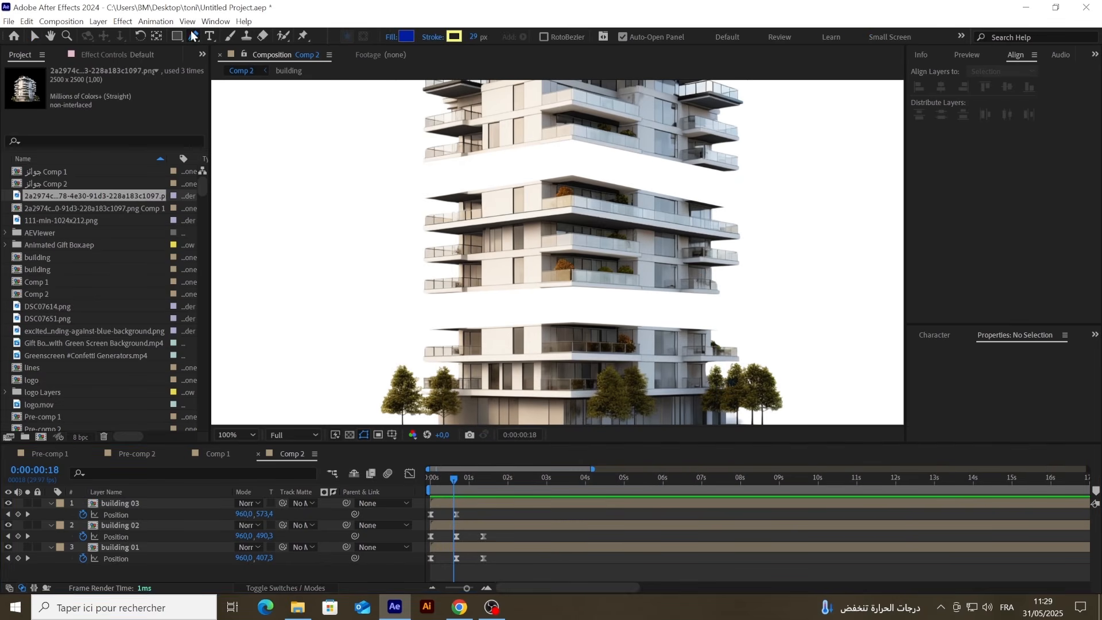
pyautogui.click(432, 36)
pyautogui.click(514, 290)
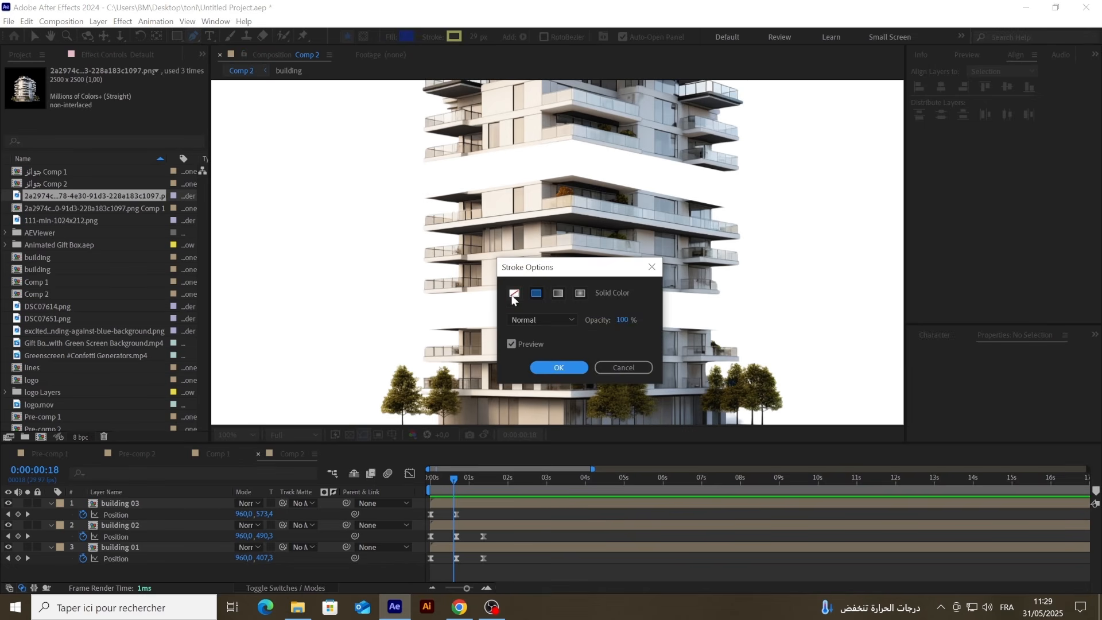
pyautogui.click(558, 368)
pyautogui.click(406, 36)
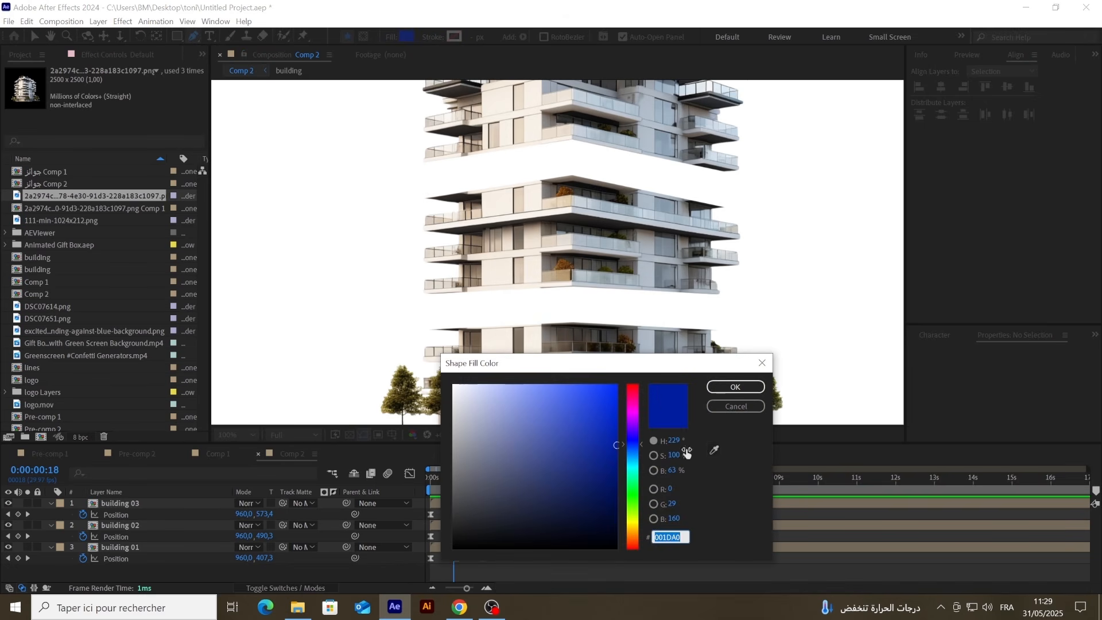
pyautogui.click(712, 451)
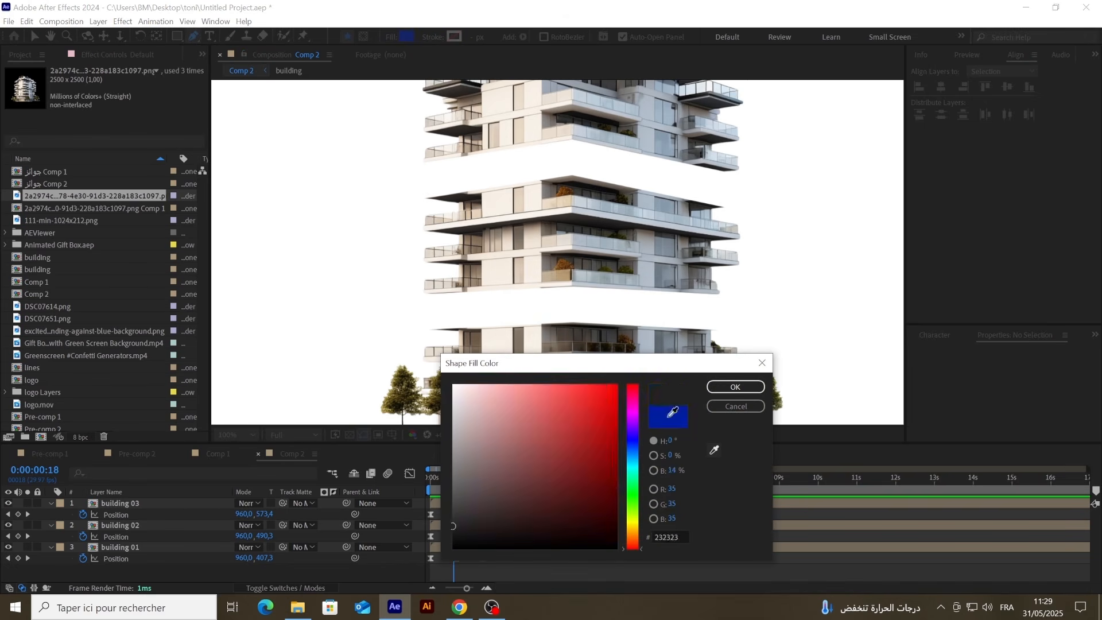
pyautogui.click(462, 138)
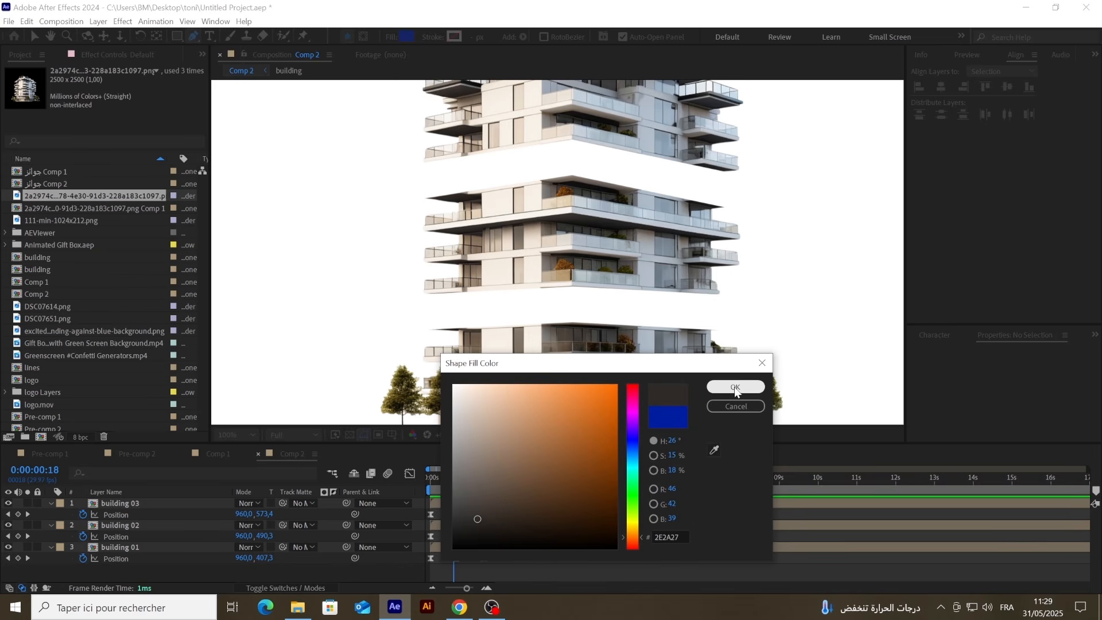
pyautogui.click(735, 386)
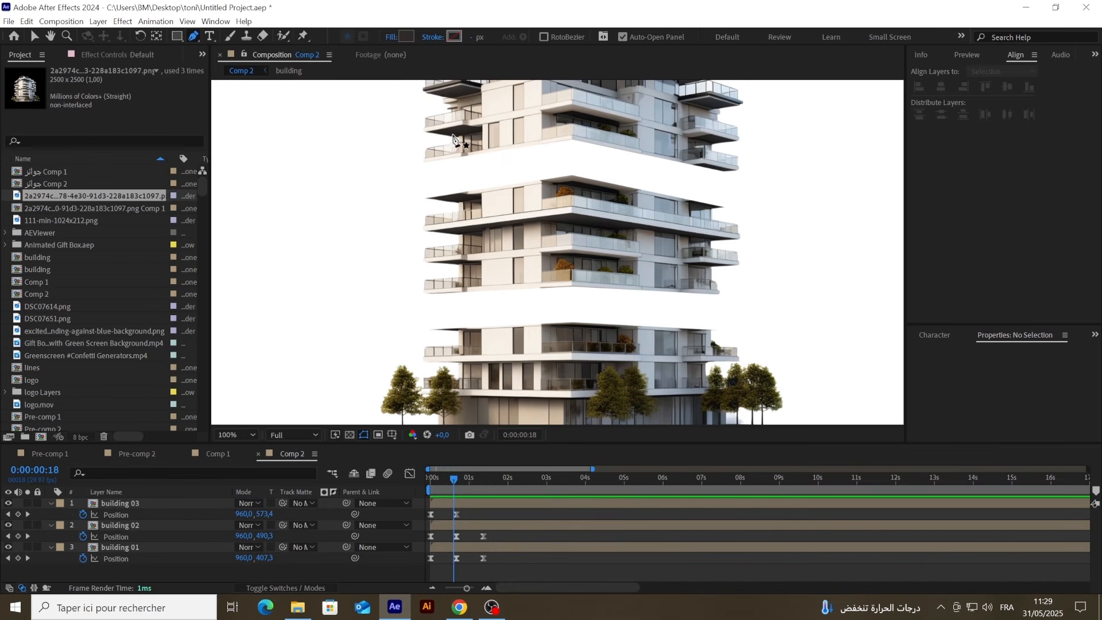
# Step: Draw a four-point diamond with the Pen tool as the dark underside of the top building section
pyautogui.scroll(3, 426, 246)
pyautogui.click(426, 243)
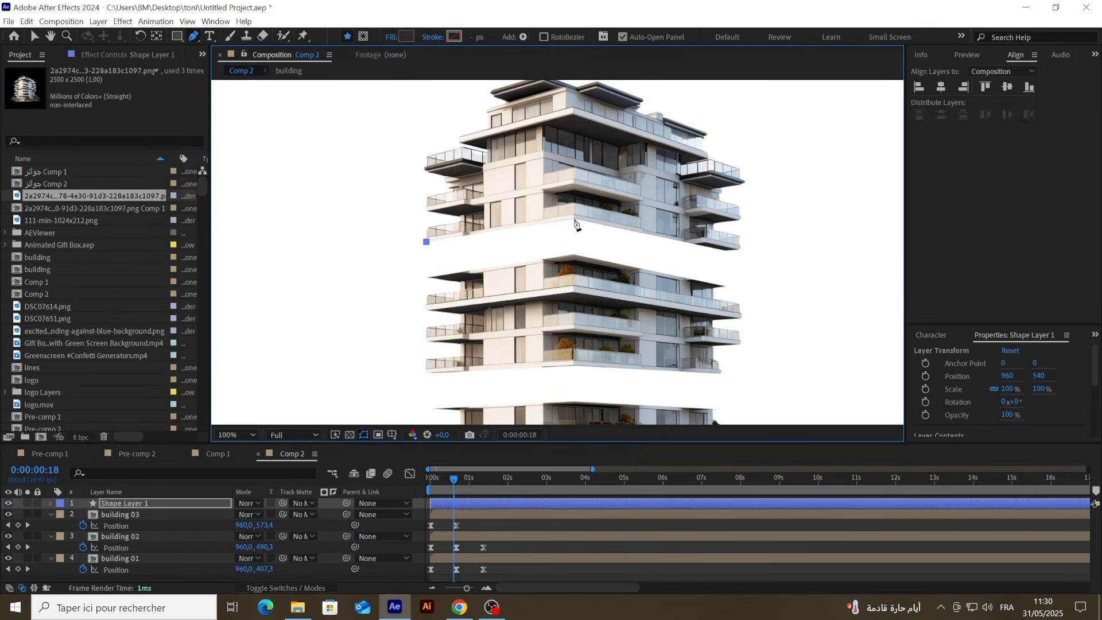
pyautogui.click(573, 219)
pyautogui.click(726, 251)
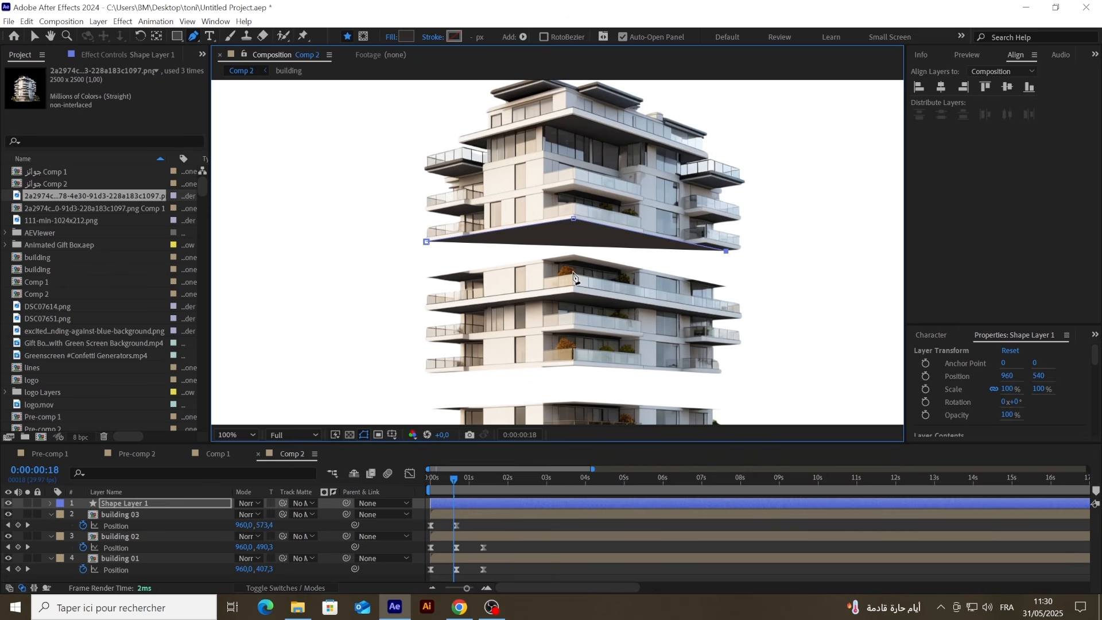
pyautogui.click(572, 274)
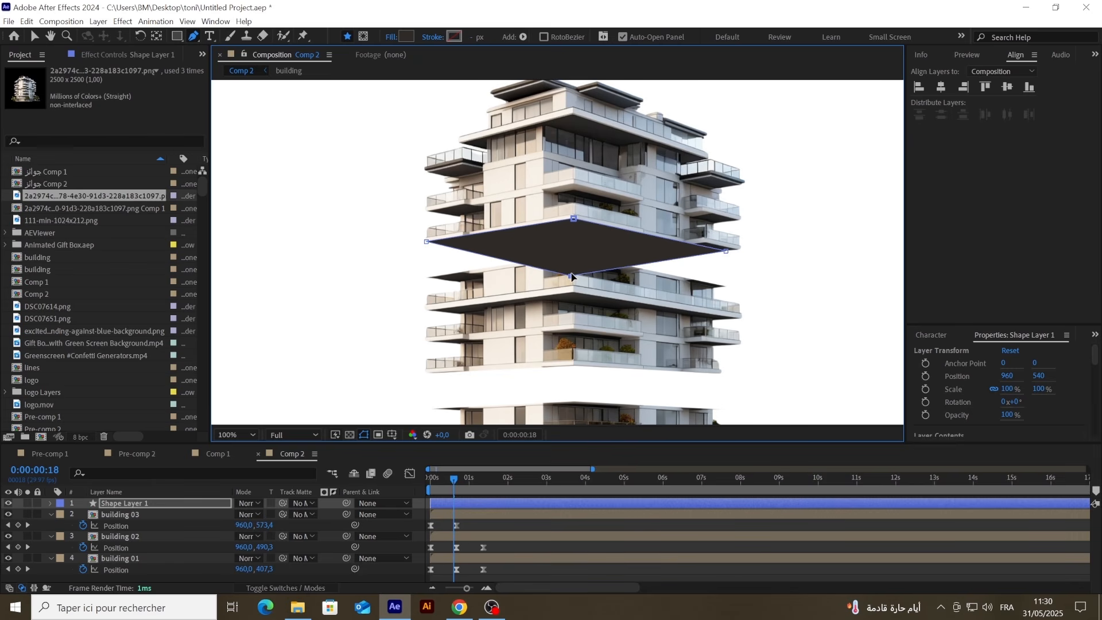
pyautogui.scroll(-2, 571, 276)
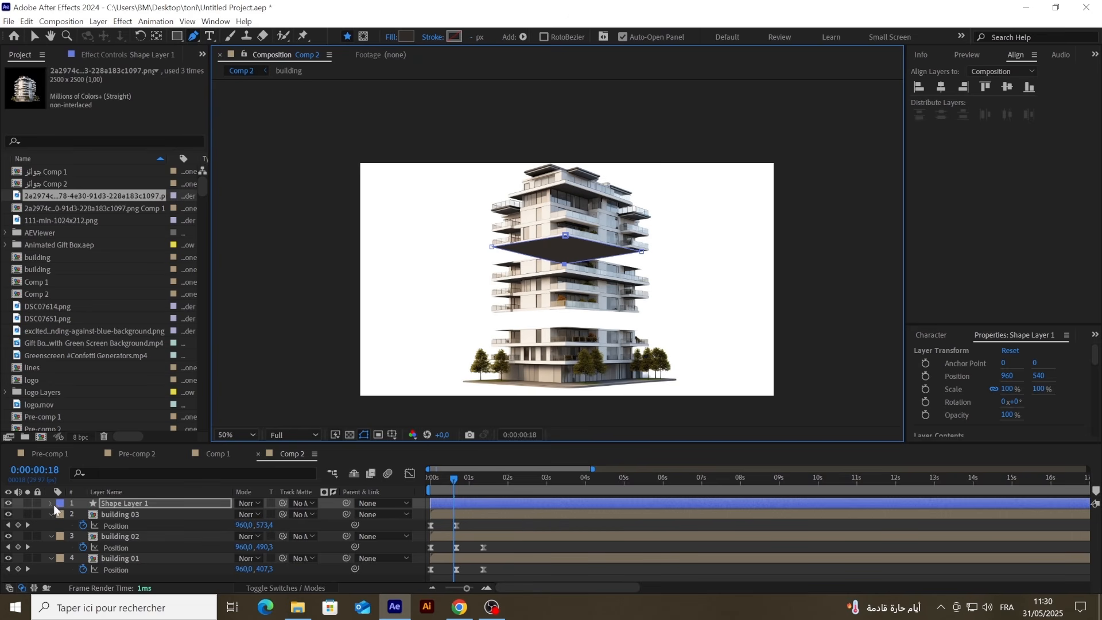
# Step: Place the underside shape layer below building 01 in the layer order and parent it to building 01
pyautogui.click(117, 503)
pyautogui.click(154, 571)
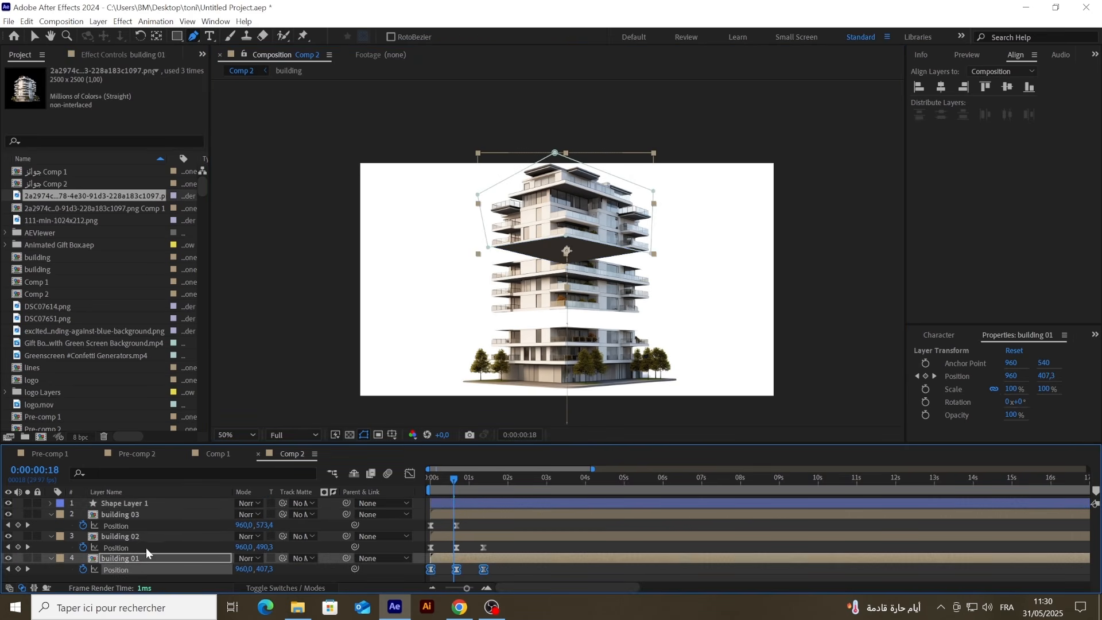
pyautogui.moveTo(123, 502); pyautogui.dragTo(124, 559)
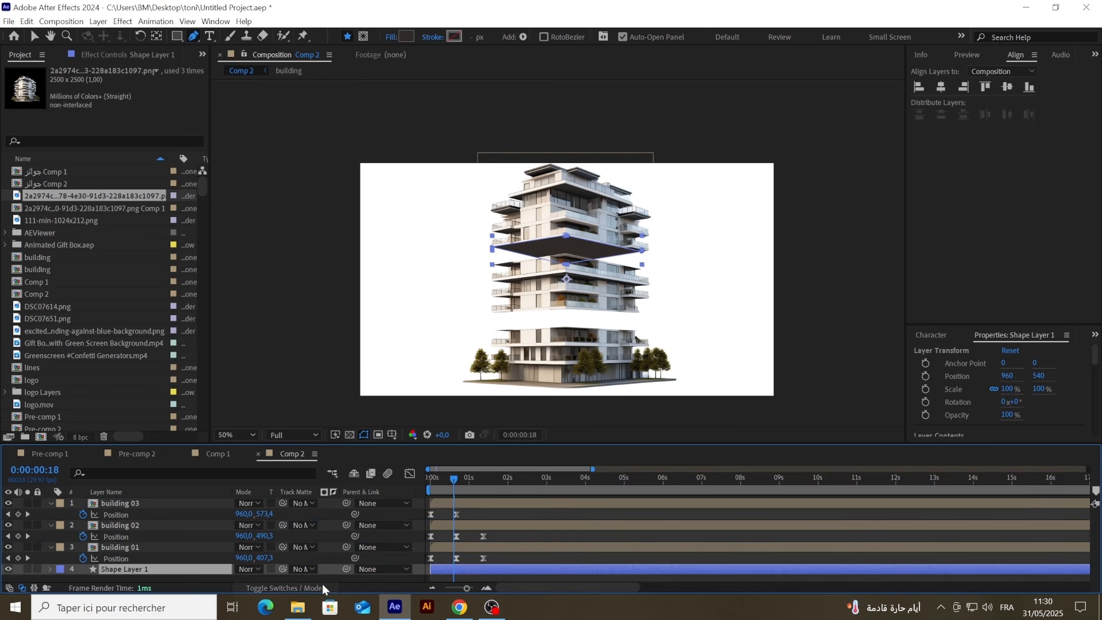
pyautogui.moveTo(346, 569); pyautogui.dragTo(117, 547)
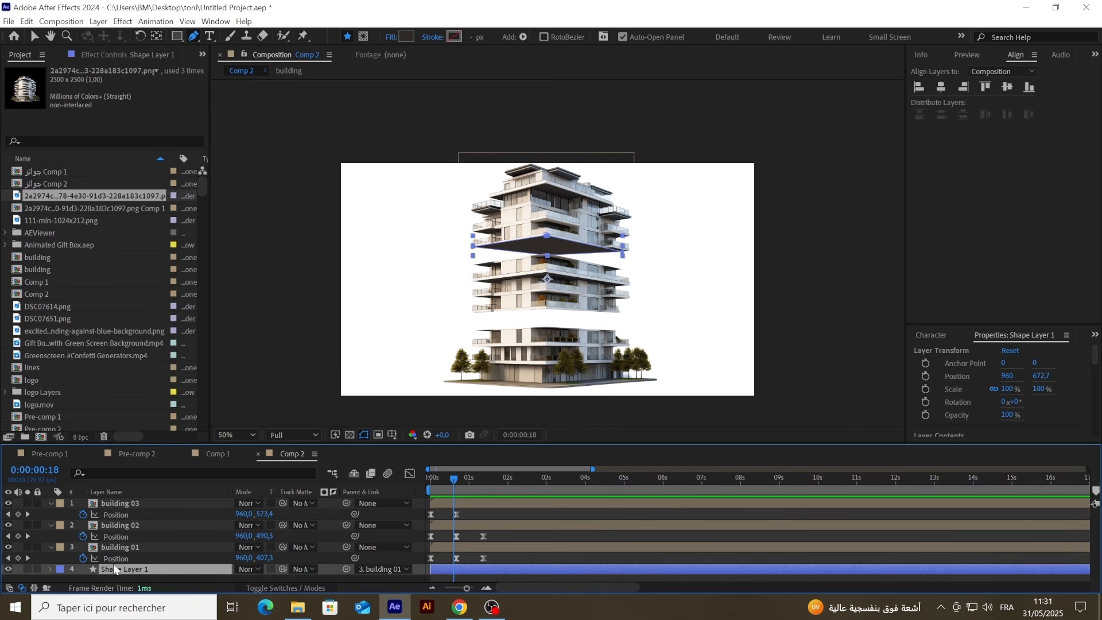
# Step: Duplicate the underside shape, order the copy between building 02 and building 01, and move it down beneath the middle section
pyautogui.hotkey('ctrl', 'd')
pyautogui.moveTo(119, 567); pyautogui.dragTo(114, 532)
pyautogui.press('v')
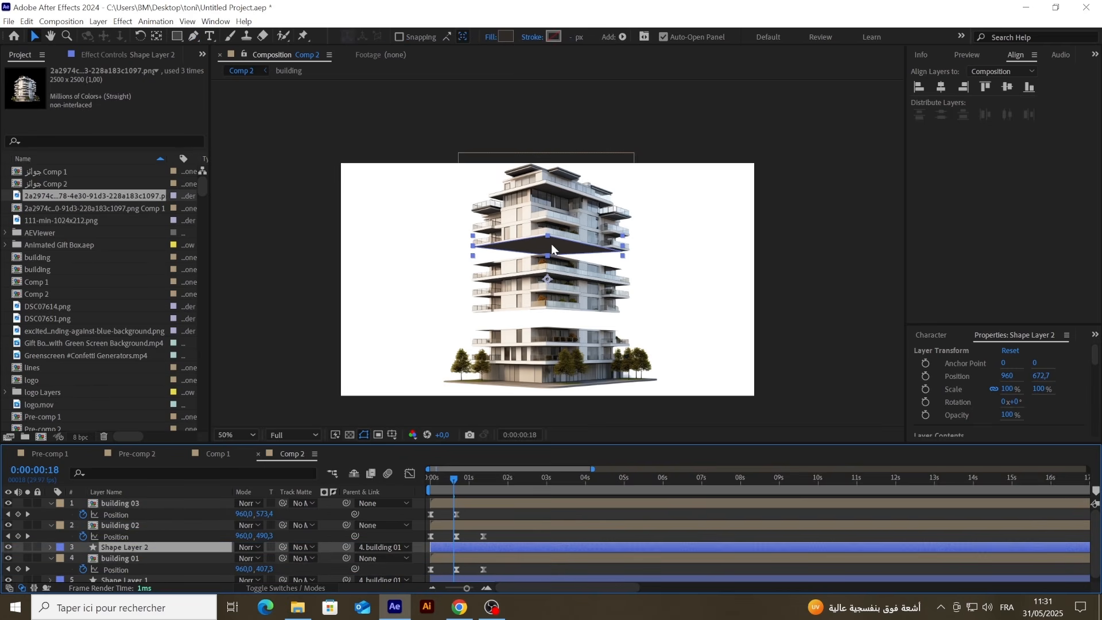
pyautogui.moveTo(547, 286); pyautogui.dragTo(547, 352)
pyautogui.scroll(2, 566, 326)
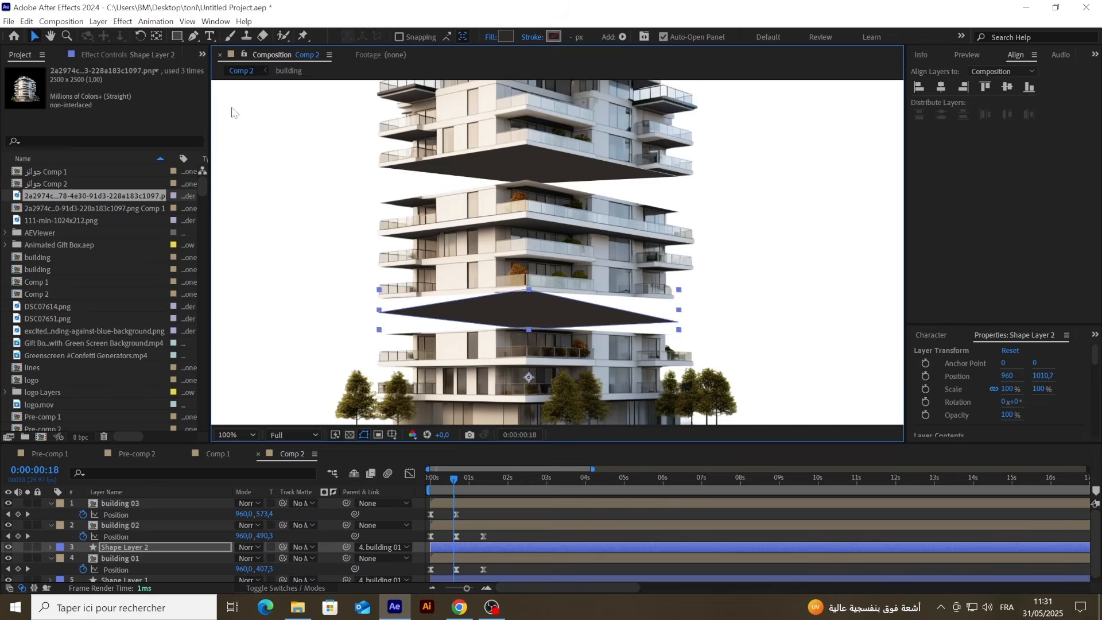
# Step: Fit the duplicate shape's corner points to the middle section's underside and parent the layer to building 02
pyautogui.click(195, 36)
pyautogui.moveTo(379, 310); pyautogui.dragTo(379, 300)
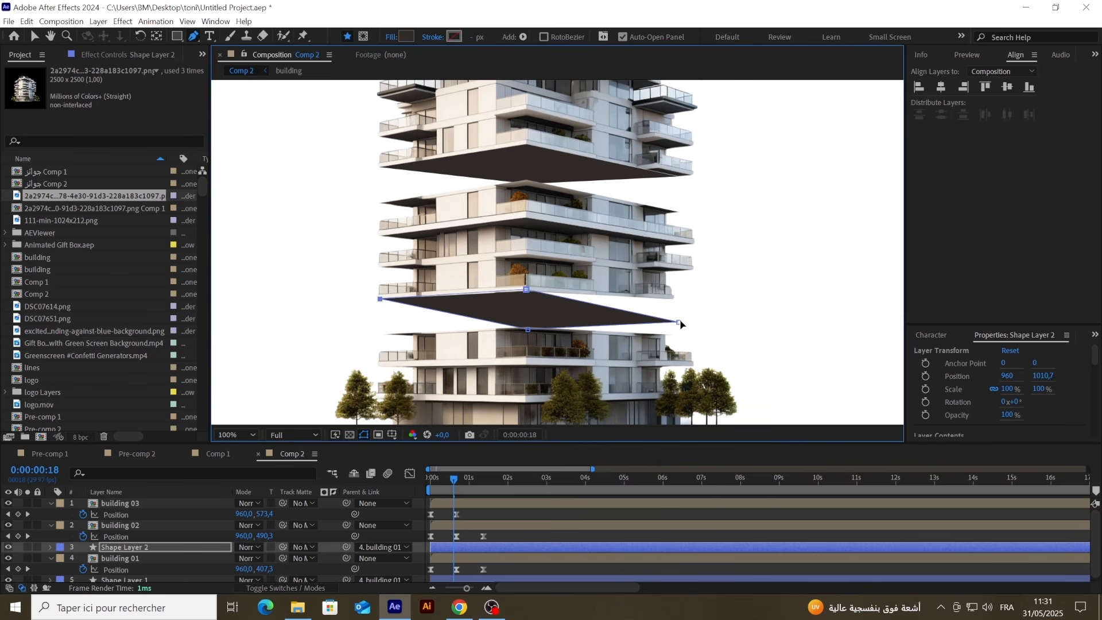
pyautogui.moveTo(678, 320); pyautogui.dragTo(675, 299)
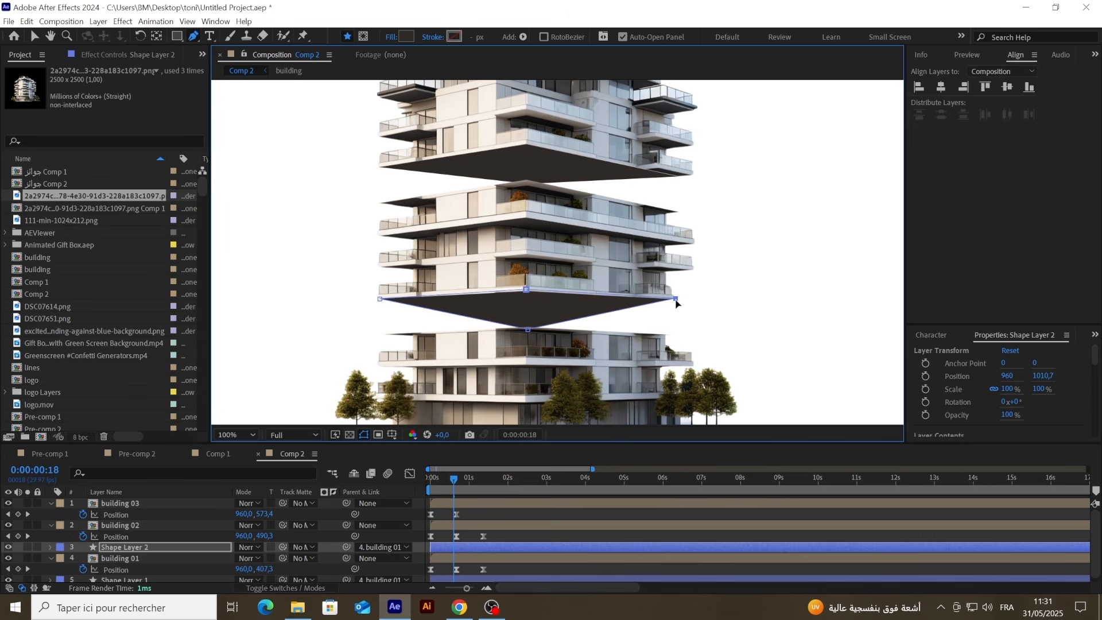
pyautogui.moveTo(526, 328); pyautogui.dragTo(523, 311)
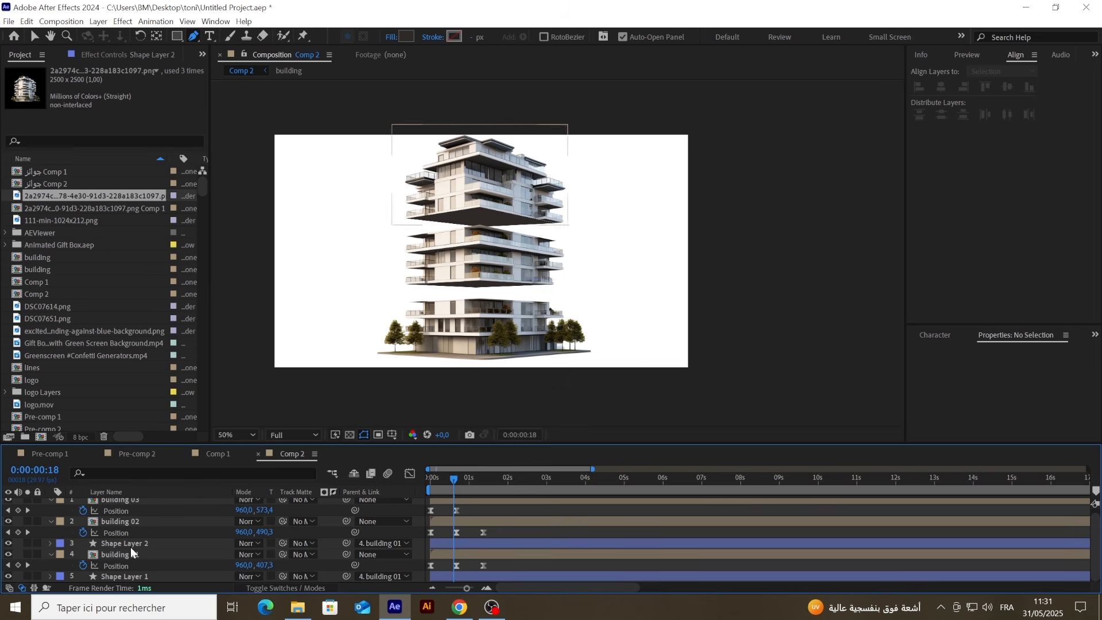
pyautogui.click(122, 543)
pyautogui.moveTo(346, 544); pyautogui.dragTo(152, 520)
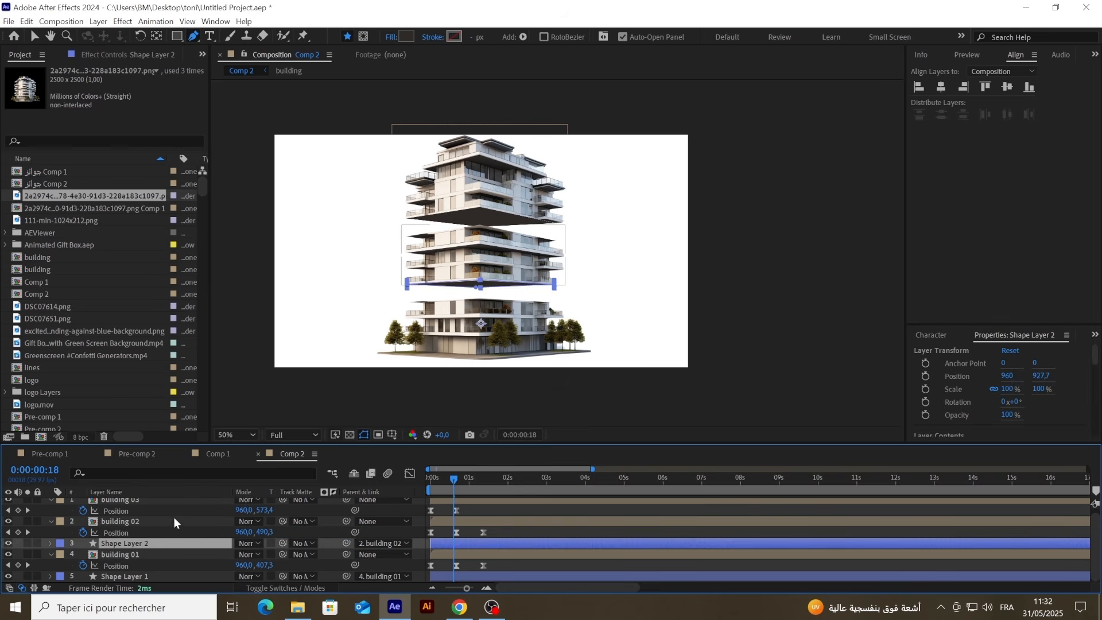
# Step: Preview the animation with both underside shapes from the first frame
pyautogui.moveTo(453, 480); pyautogui.dragTo(415, 474)
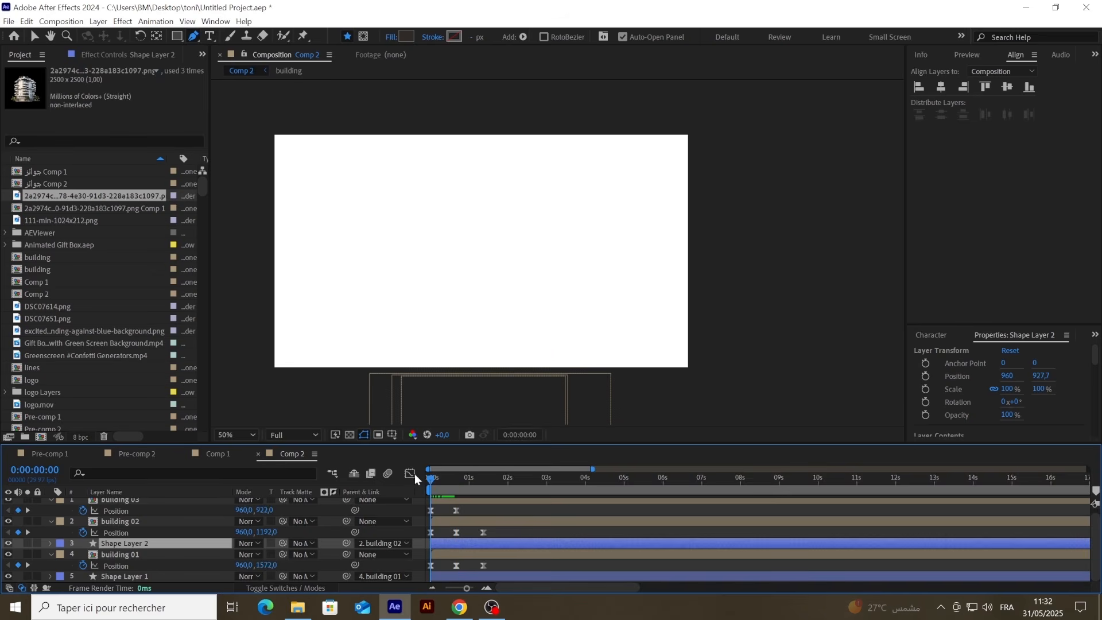
pyautogui.press('space')
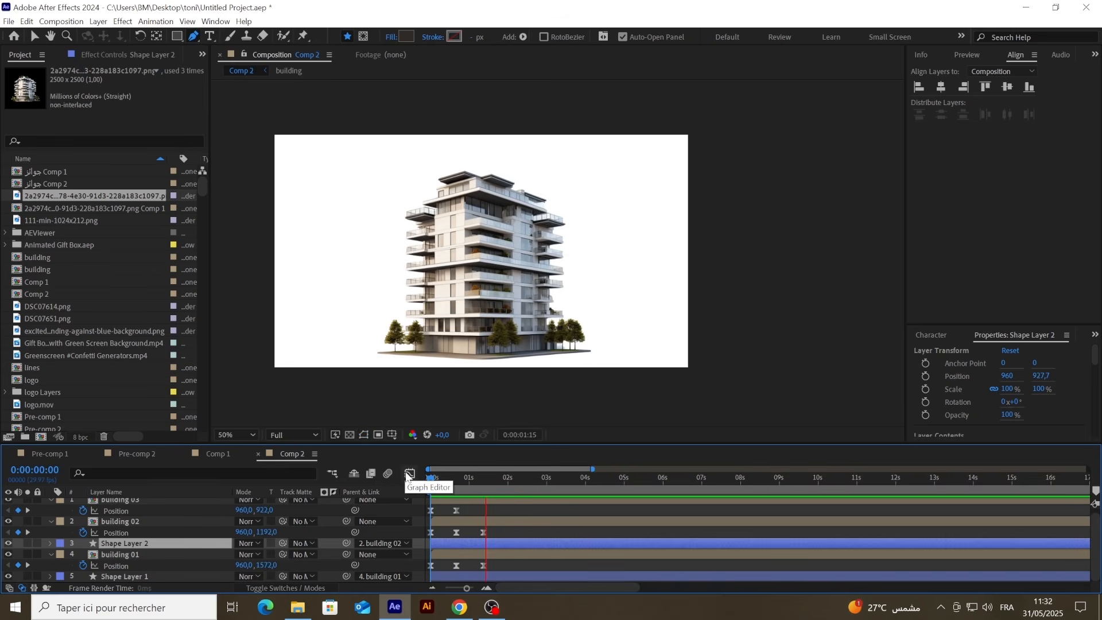
pyautogui.press('space')
pyautogui.click(495, 510)
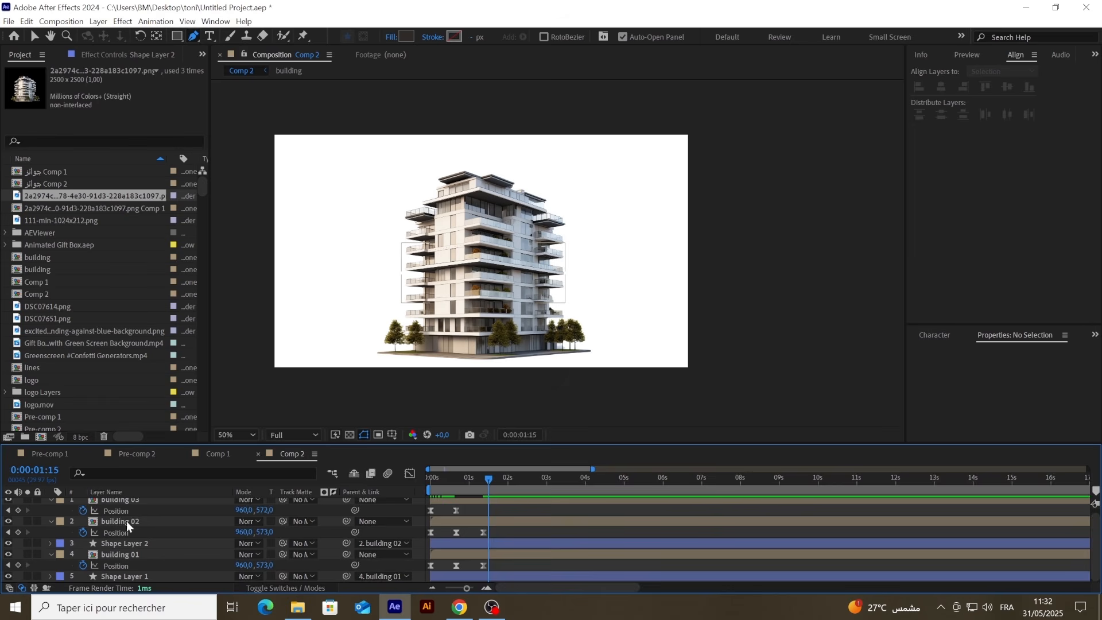
# Step: Enable motion blur for all five building and underside layers and for the composition
pyautogui.scroll(1, 126, 521)
pyautogui.click(280, 587)
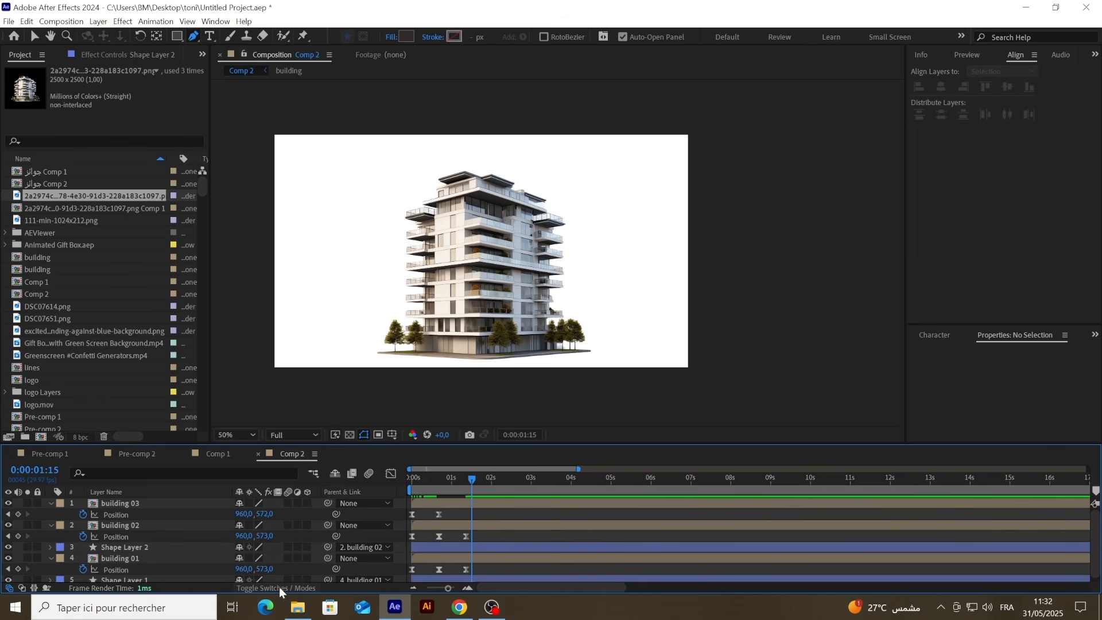
pyautogui.click(288, 503)
pyautogui.moveTo(287, 584); pyautogui.dragTo(287, 583)
pyautogui.scroll(1, 292, 540)
# Step: Preview the motion-blurred building animation from the first frame
pyautogui.moveTo(468, 483); pyautogui.dragTo(406, 480)
pyautogui.press('space')
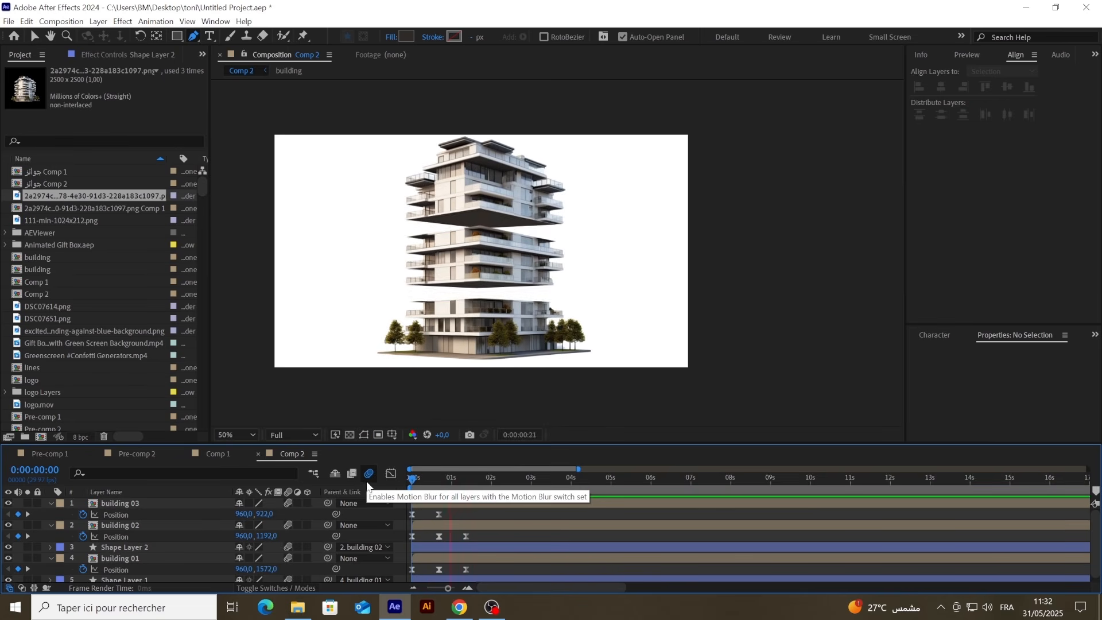
pyautogui.press('space')
pyautogui.moveTo(472, 480); pyautogui.dragTo(383, 484)
pyautogui.press('space')
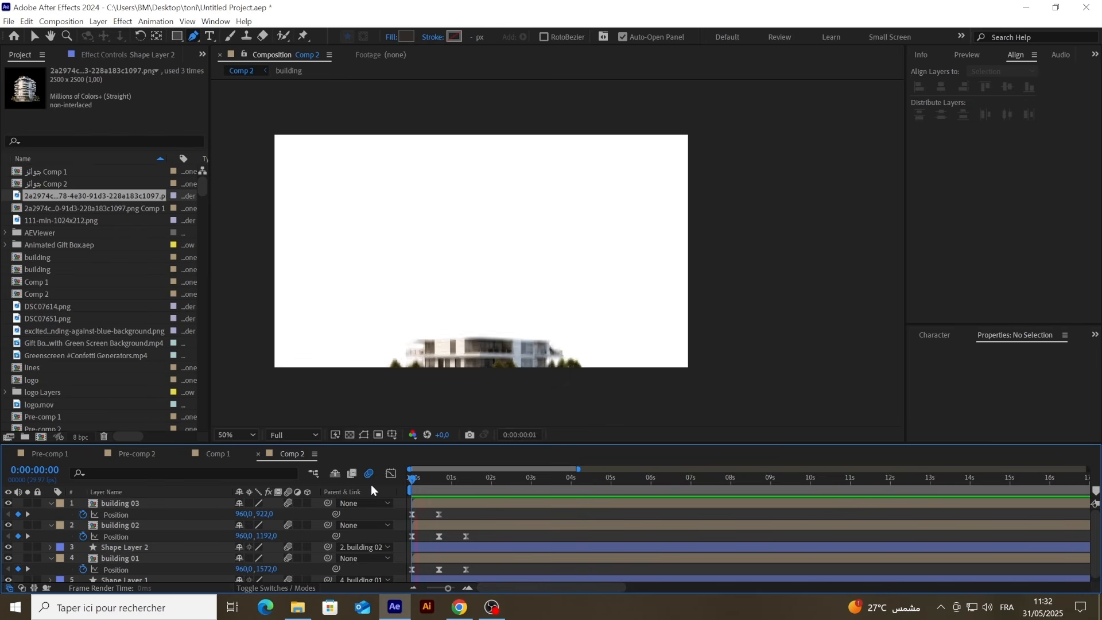
pyautogui.press('space')
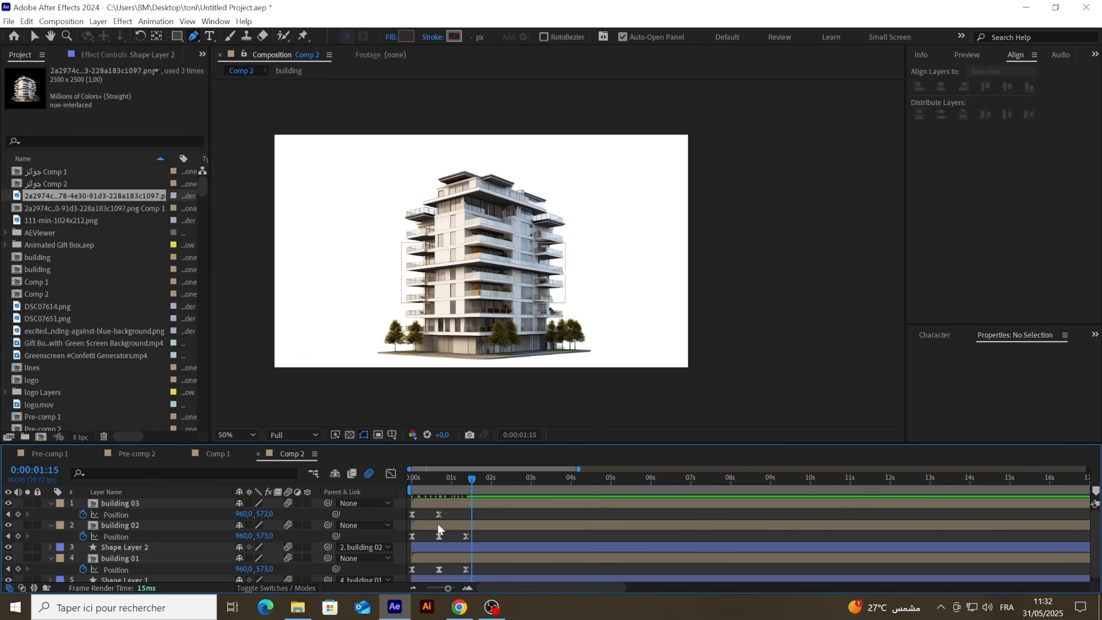
# Step: Collapse the building layers' properties, pre-compose all five layers with all attributes moved, and open the new composition
pyautogui.click(51, 525)
pyautogui.click(51, 503)
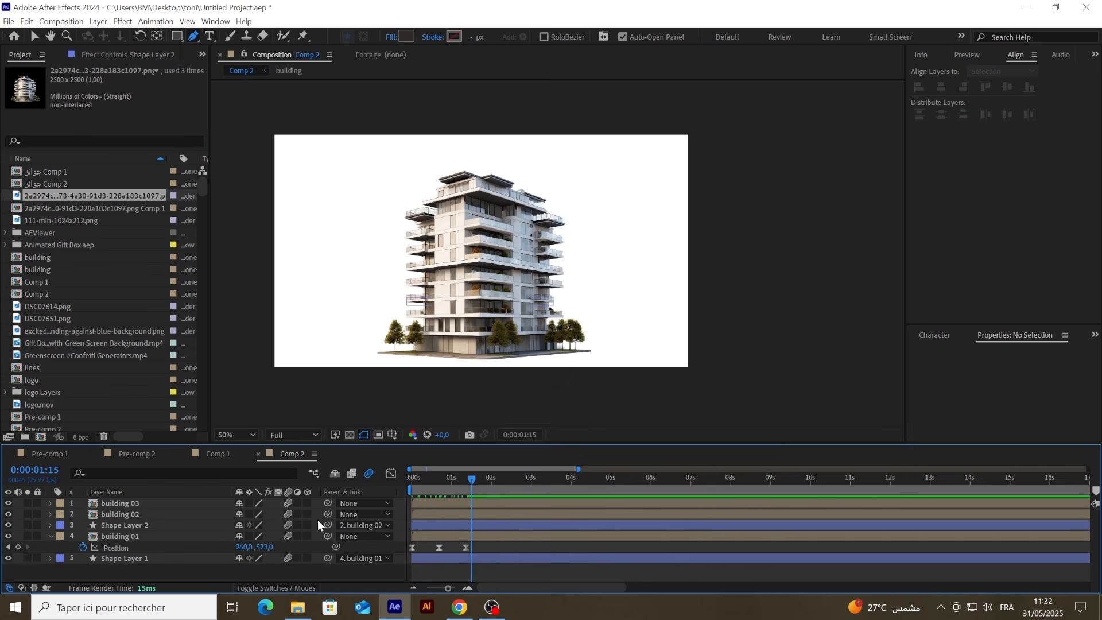
pyautogui.click(51, 535)
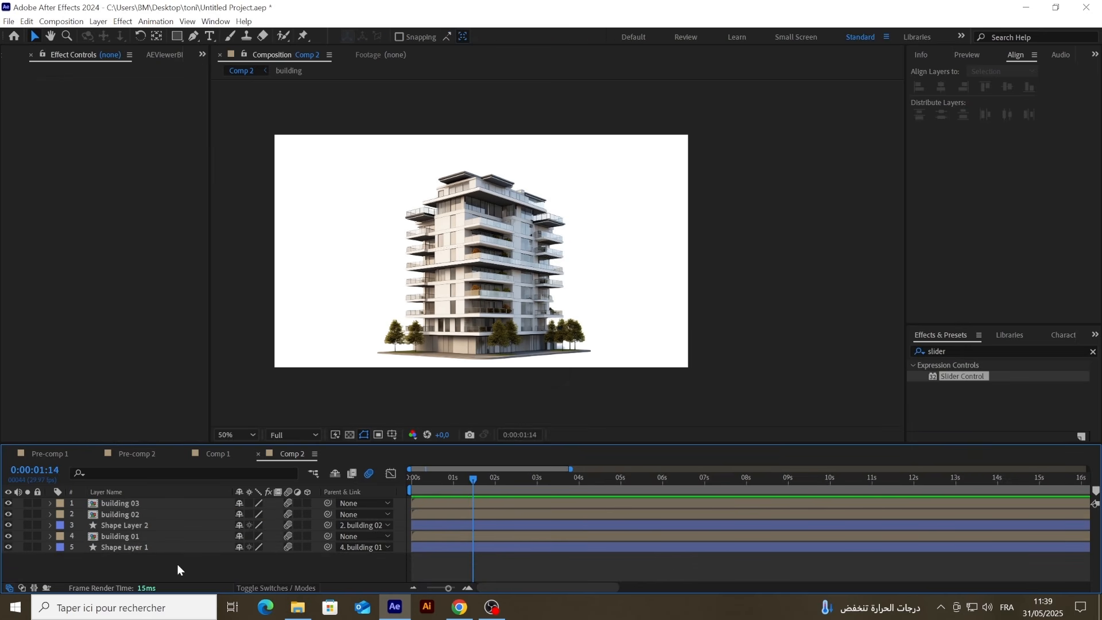
pyautogui.moveTo(123, 520); pyautogui.dragTo(103, 499)
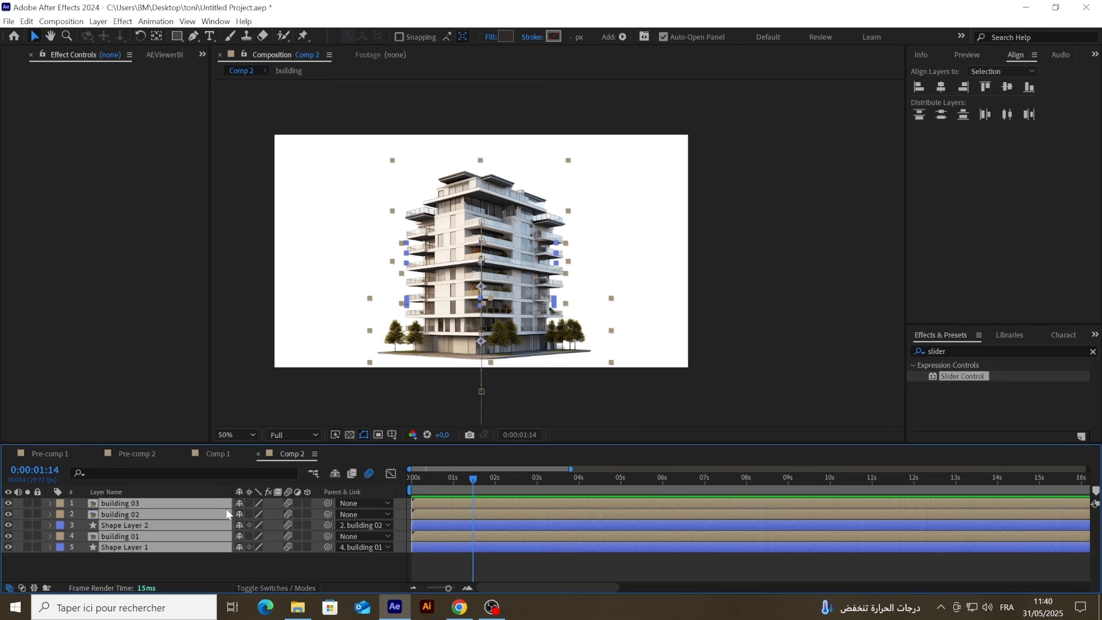
pyautogui.rightClick(158, 539)
pyautogui.click(218, 459)
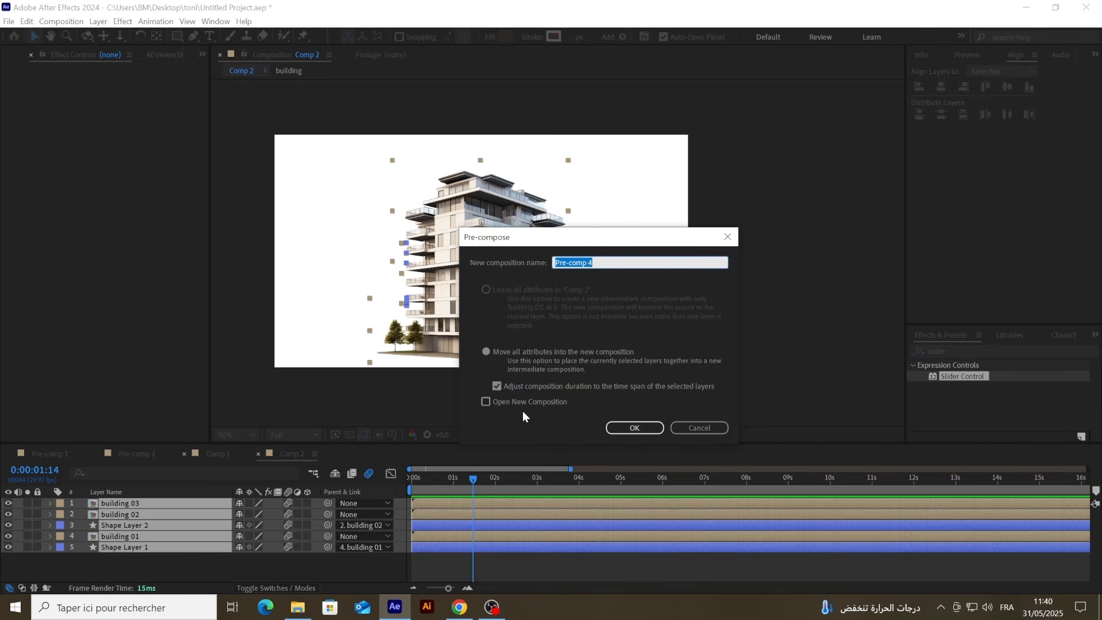
pyautogui.click(622, 429)
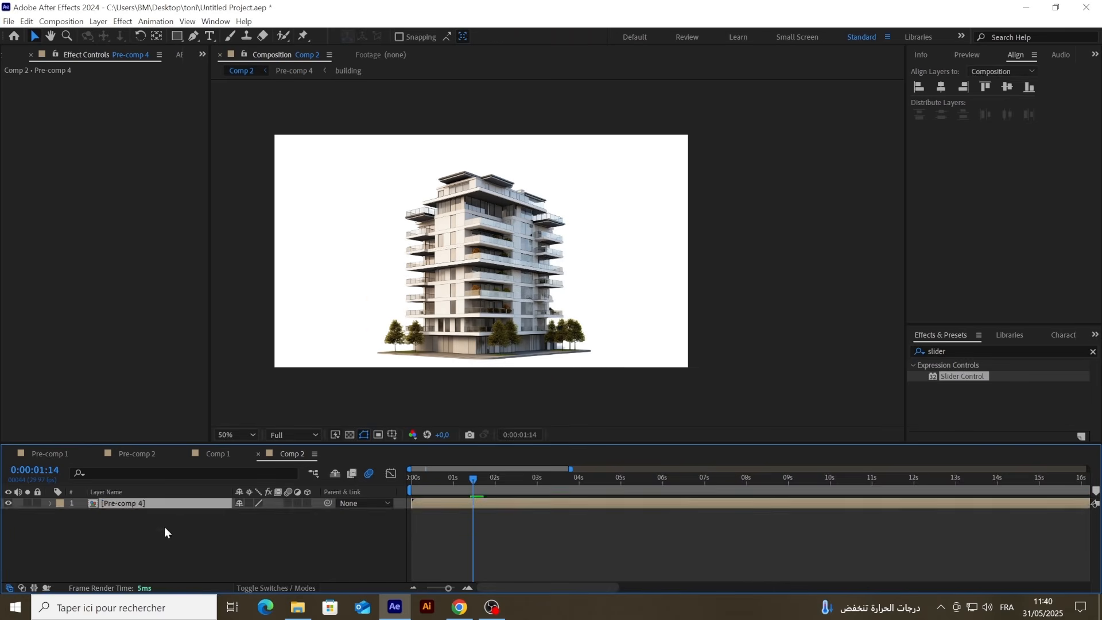
pyautogui.doubleClick(121, 505)
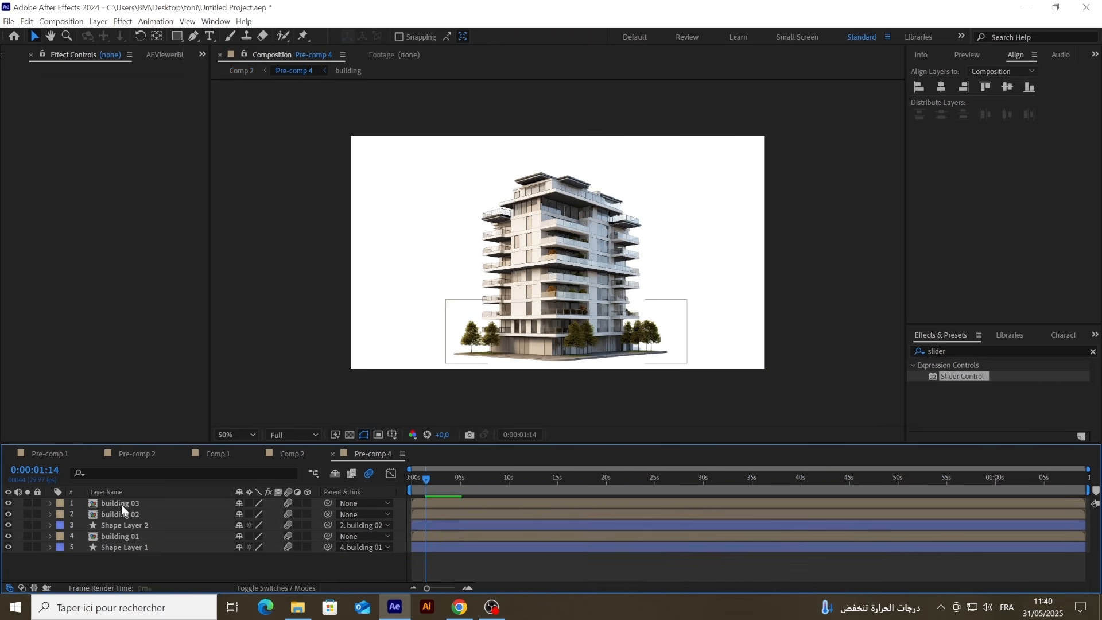
# Step: Add an adjustment layer above the building layers and apply the Transform effect to it
pyautogui.rightClick(123, 557)
pyautogui.moveTo(195, 418)
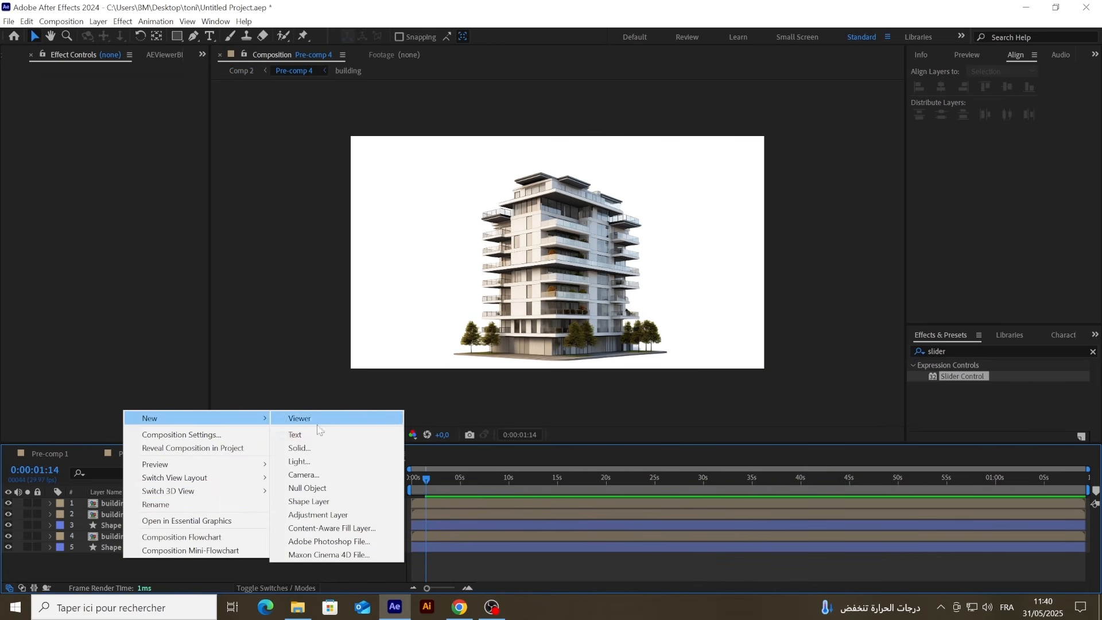
pyautogui.click(310, 515)
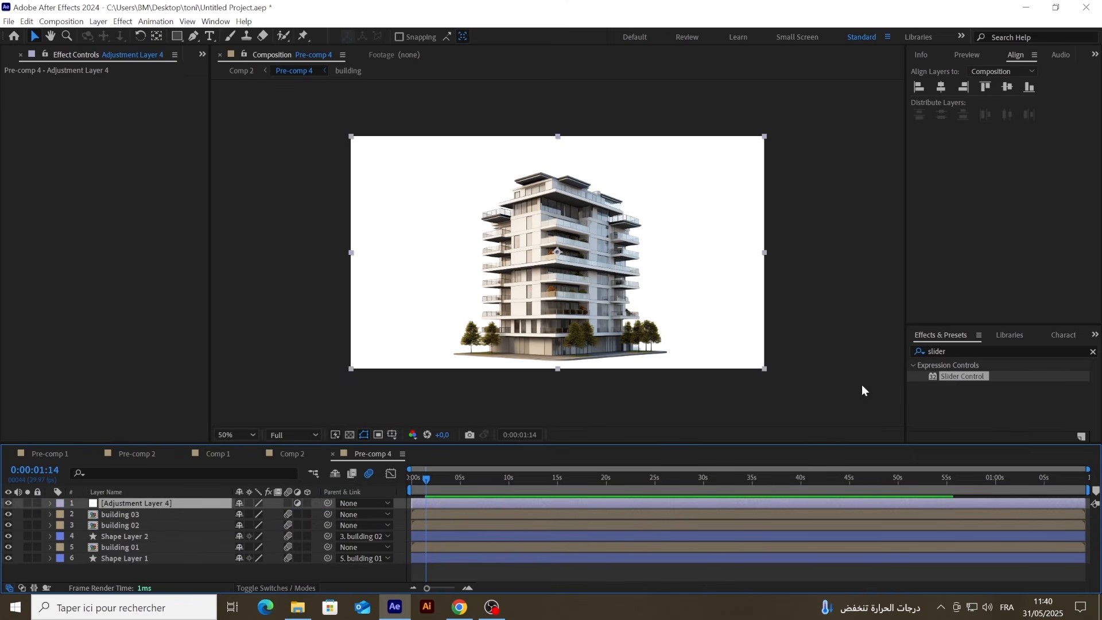
pyautogui.click(954, 351)
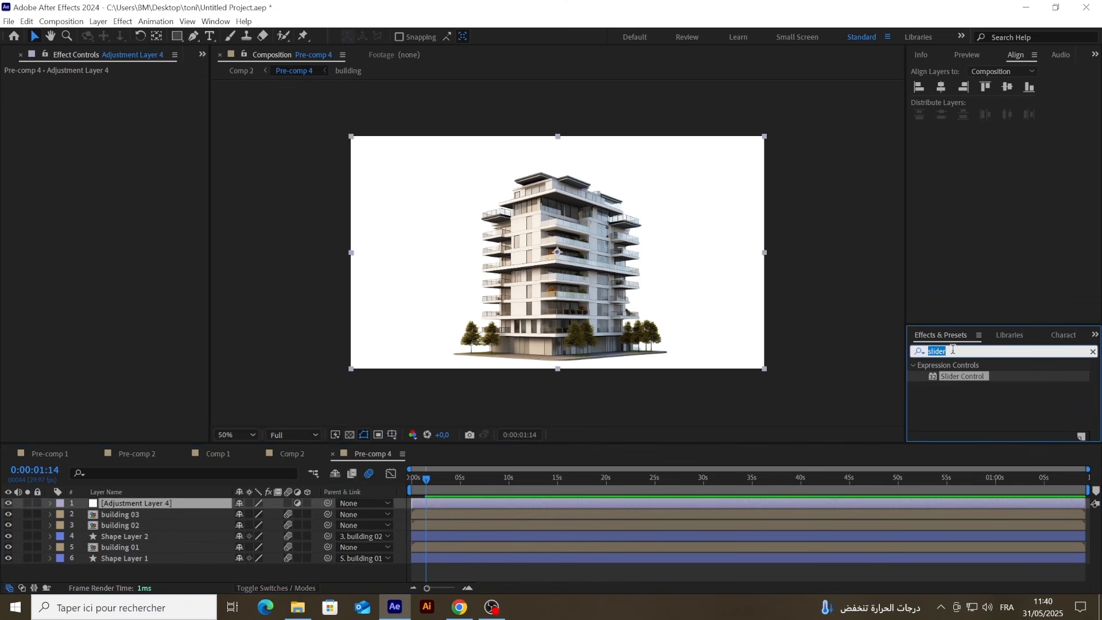
pyautogui.write('trans')
pyautogui.scroll(-5, 994, 380)
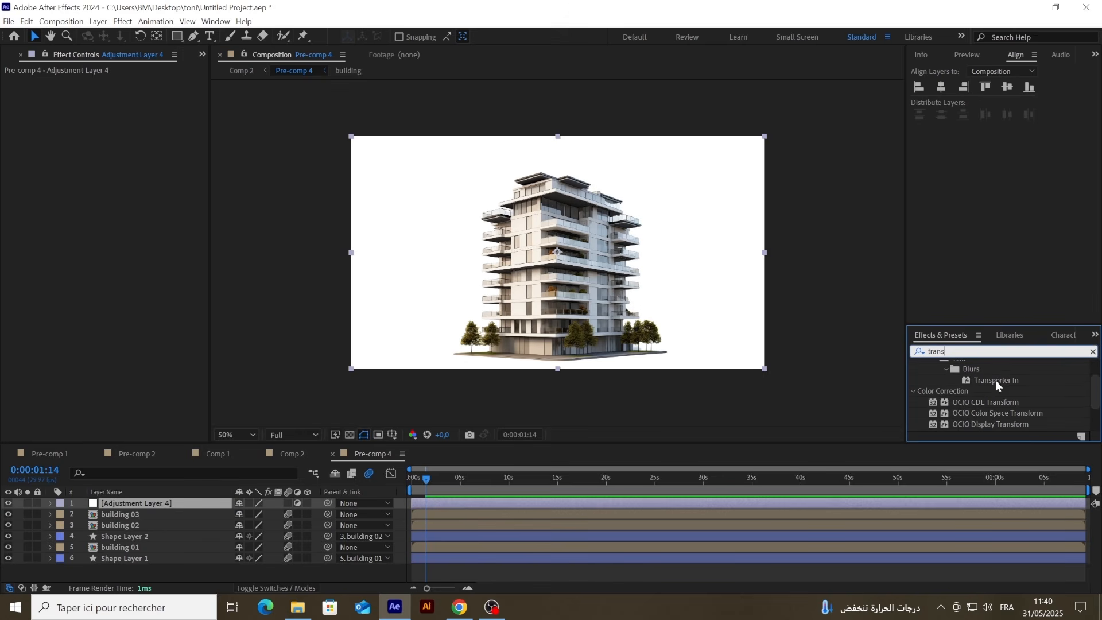
pyautogui.moveTo(970, 425); pyautogui.dragTo(140, 504)
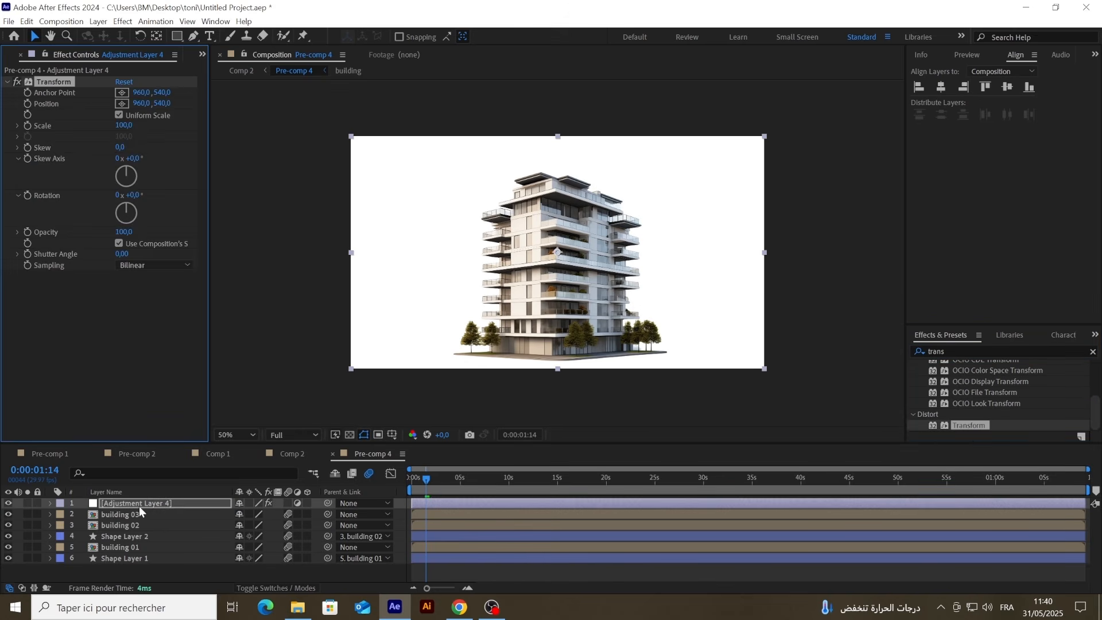
# Step: Add a Slider Control effect to the adjustment layer and duplicate it
pyautogui.click(946, 351)
pyautogui.write('slider')
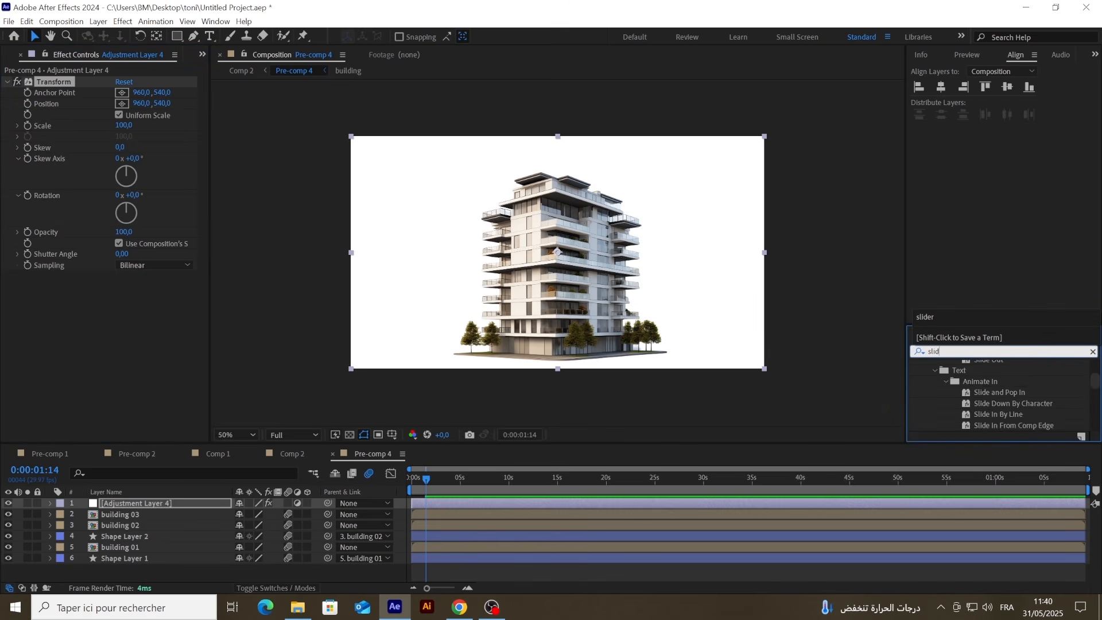
pyautogui.moveTo(962, 376); pyautogui.dragTo(48, 293)
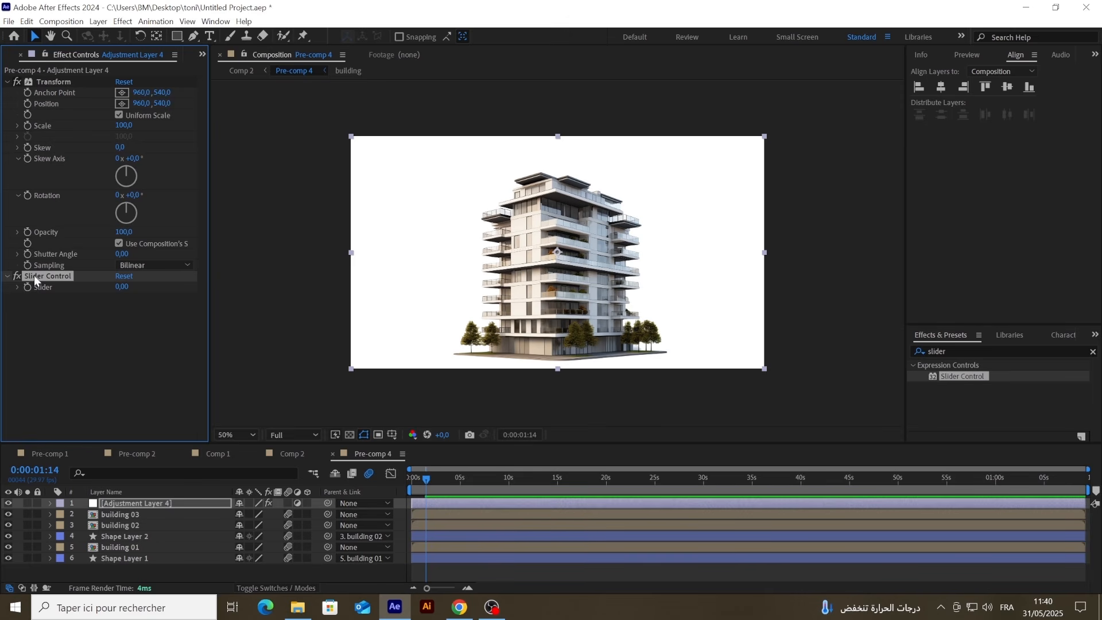
pyautogui.hotkey('ctrl', 'd')
pyautogui.click(93, 335)
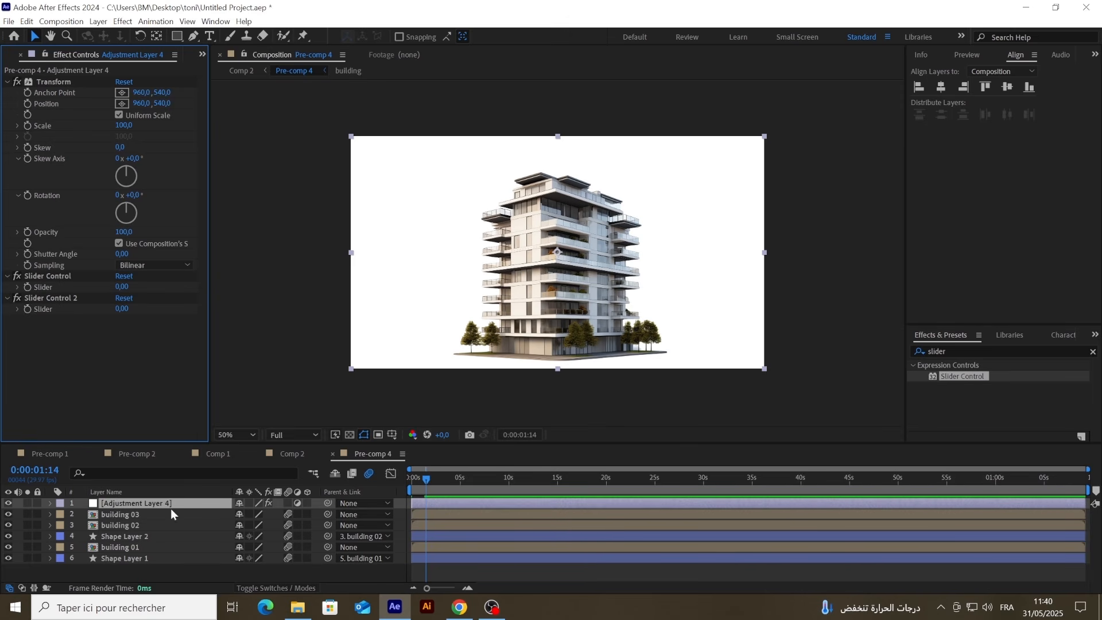
# Step: Add a wiggle expression to the Transform effect's Position, linking frequency to Slider Control and amplitude to Slider Control 2
pyautogui.click(117, 504)
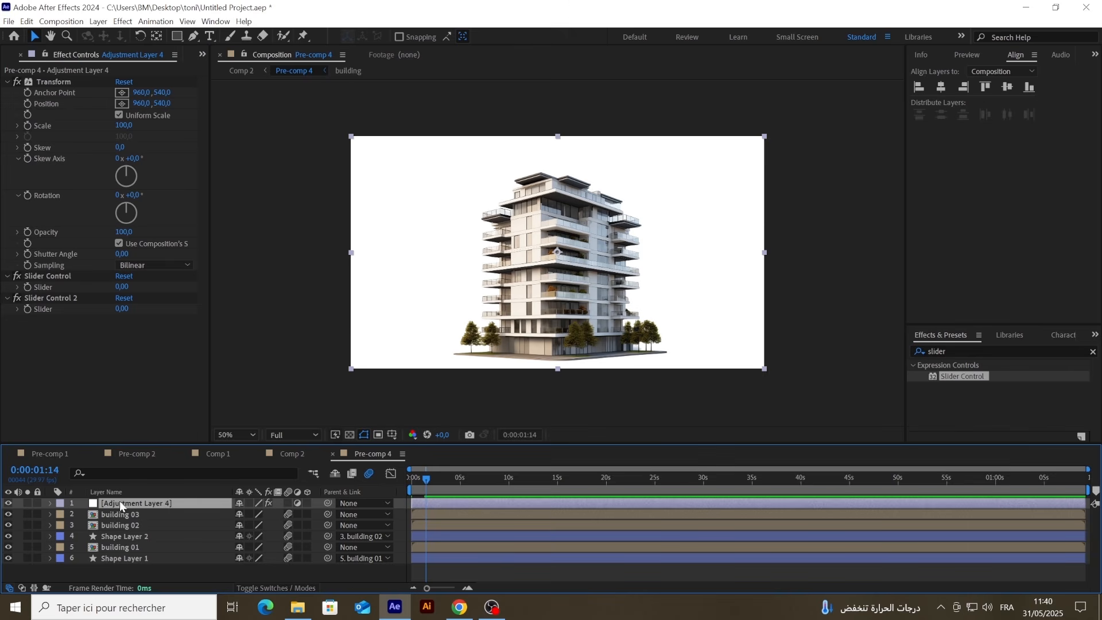
pyautogui.keyDown('alt'); pyautogui.click(28, 105); pyautogui.keyUp('alt')
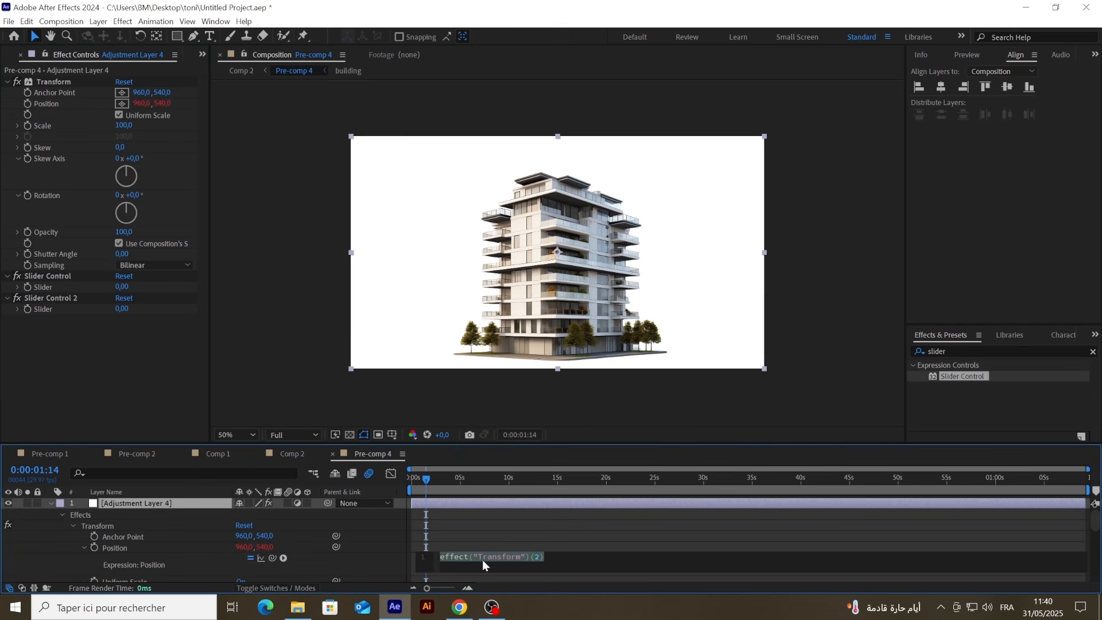
pyautogui.write('wi')
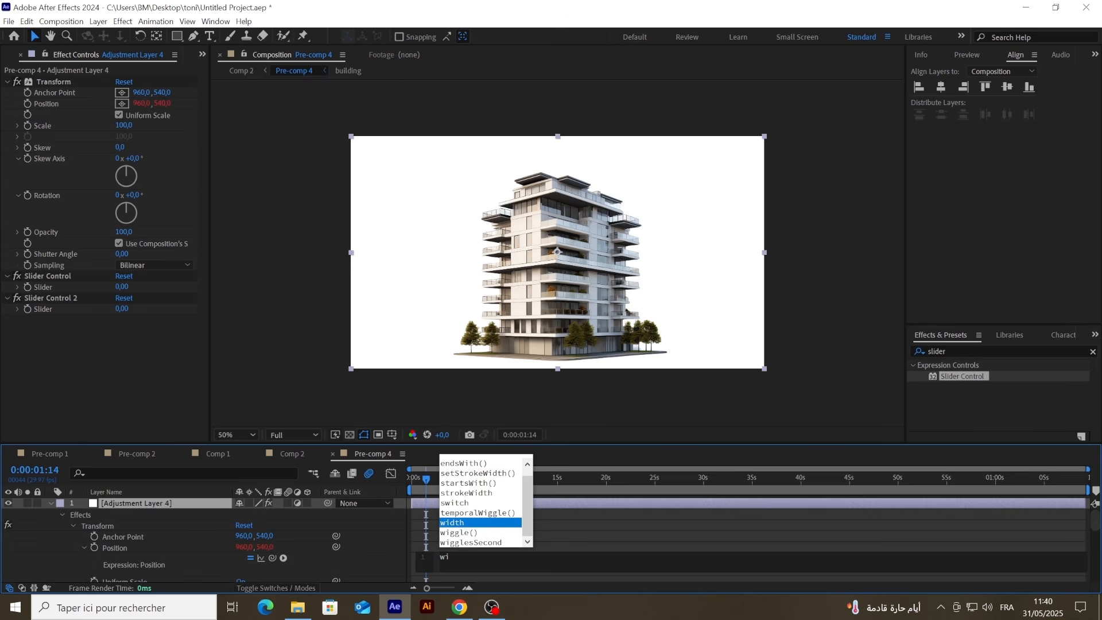
pyautogui.doubleClick(456, 533)
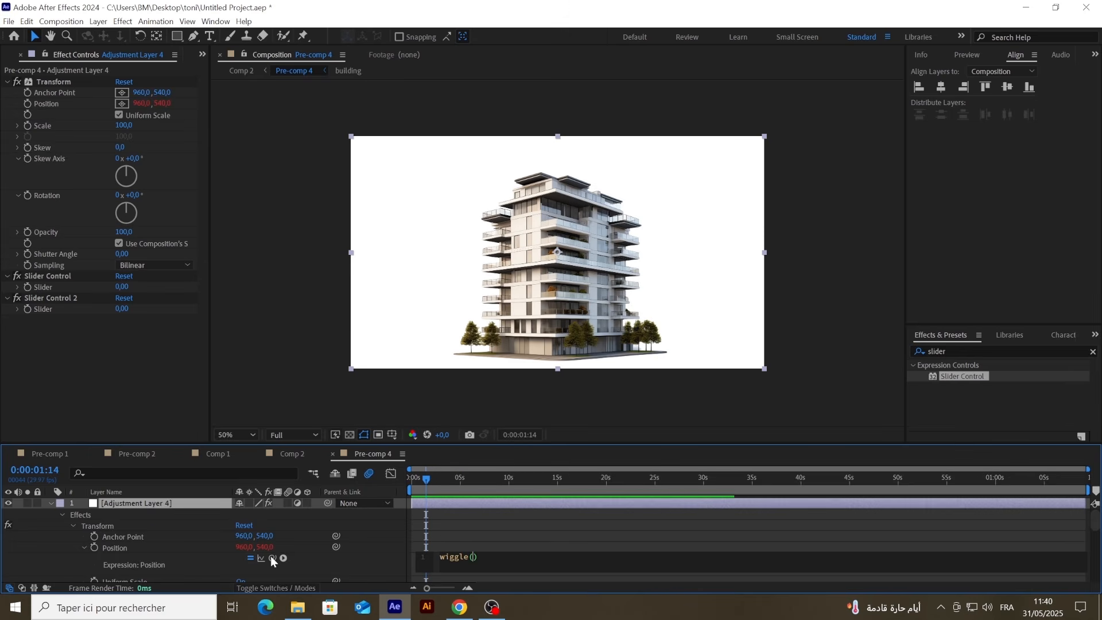
pyautogui.moveTo(272, 560); pyautogui.dragTo(56, 287)
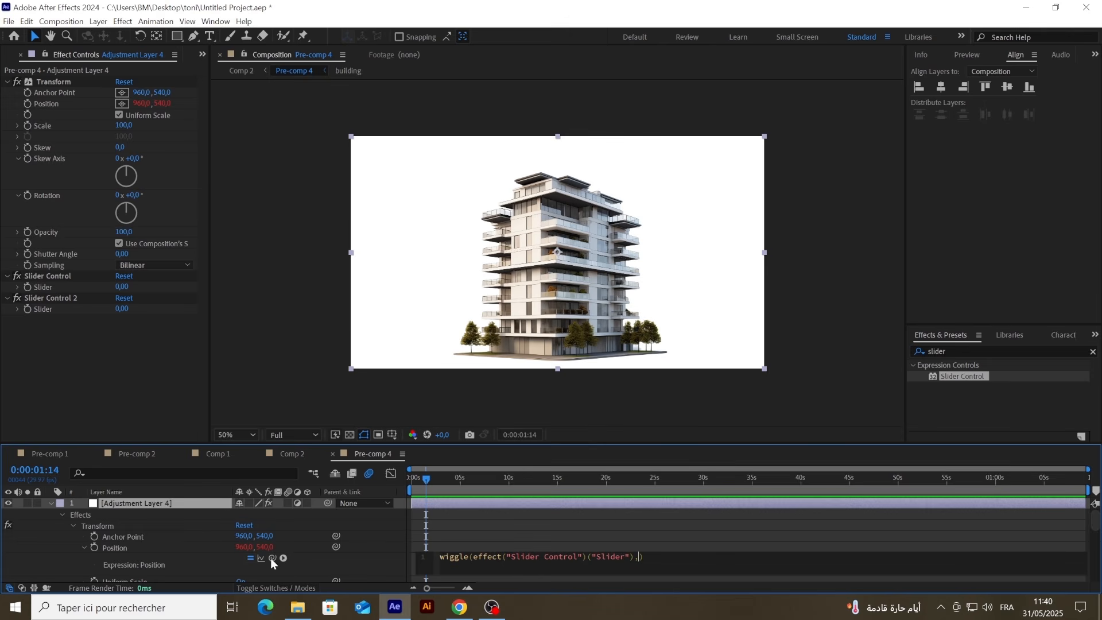
pyautogui.moveTo(272, 558); pyautogui.dragTo(60, 308)
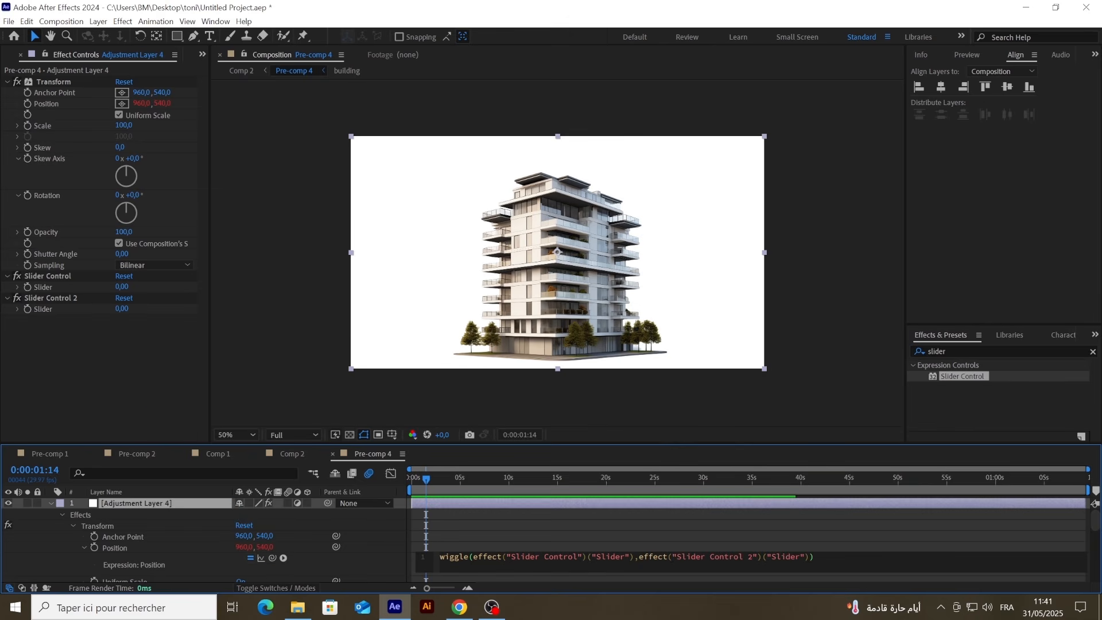
pyautogui.press('KP_Enter')
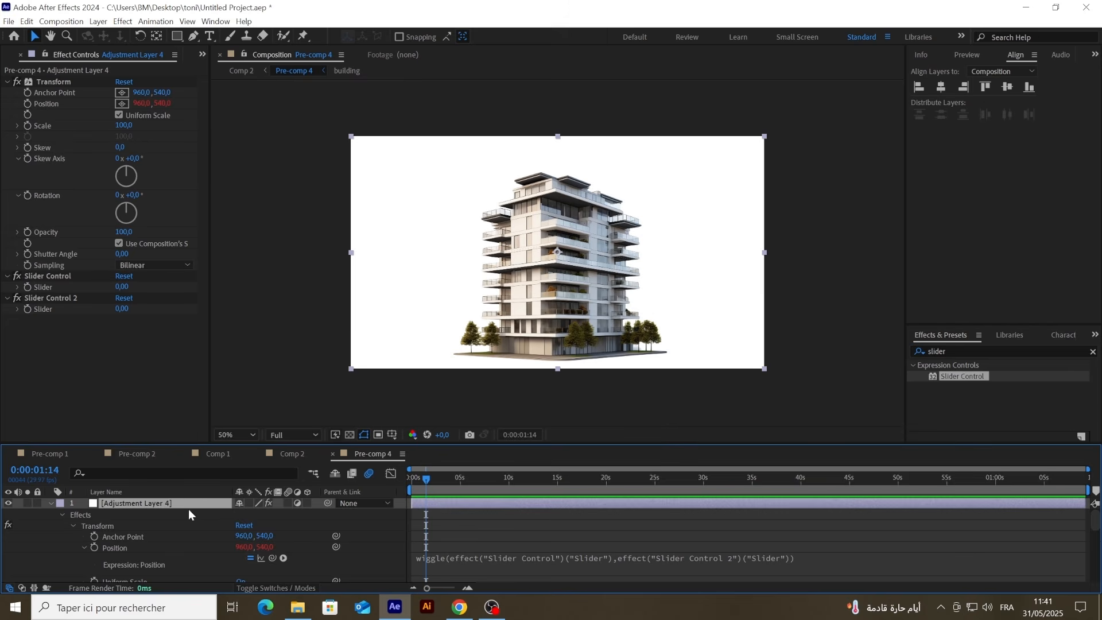
# Step: At the first frame, keyframe Slider Control at 1 and Slider Control 2 at 5
pyautogui.moveTo(428, 484); pyautogui.dragTo(409, 482)
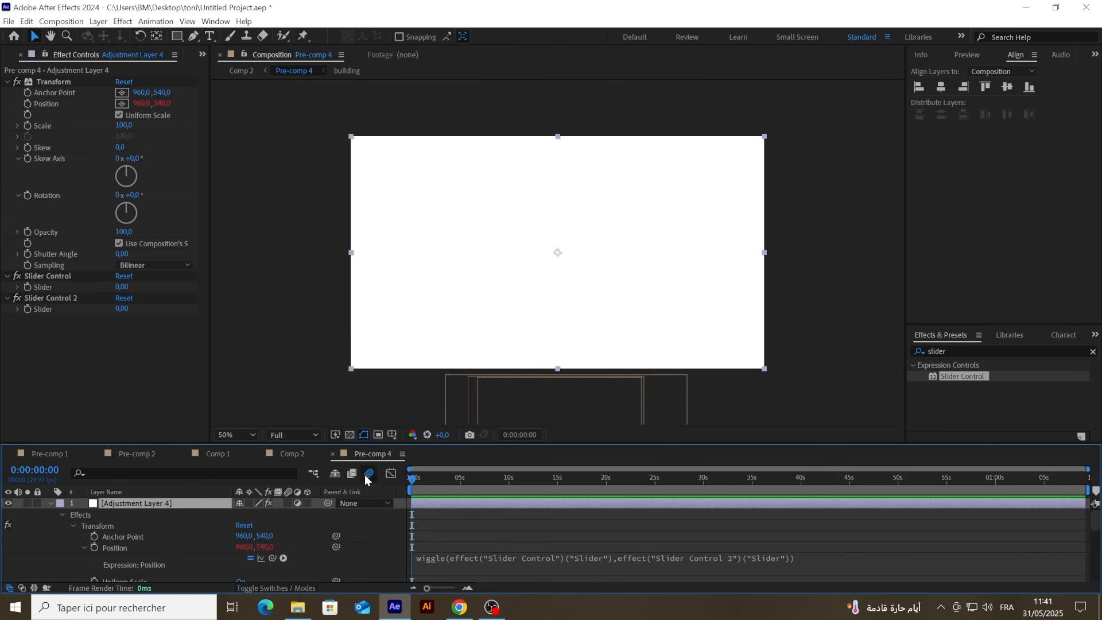
pyautogui.click(27, 308)
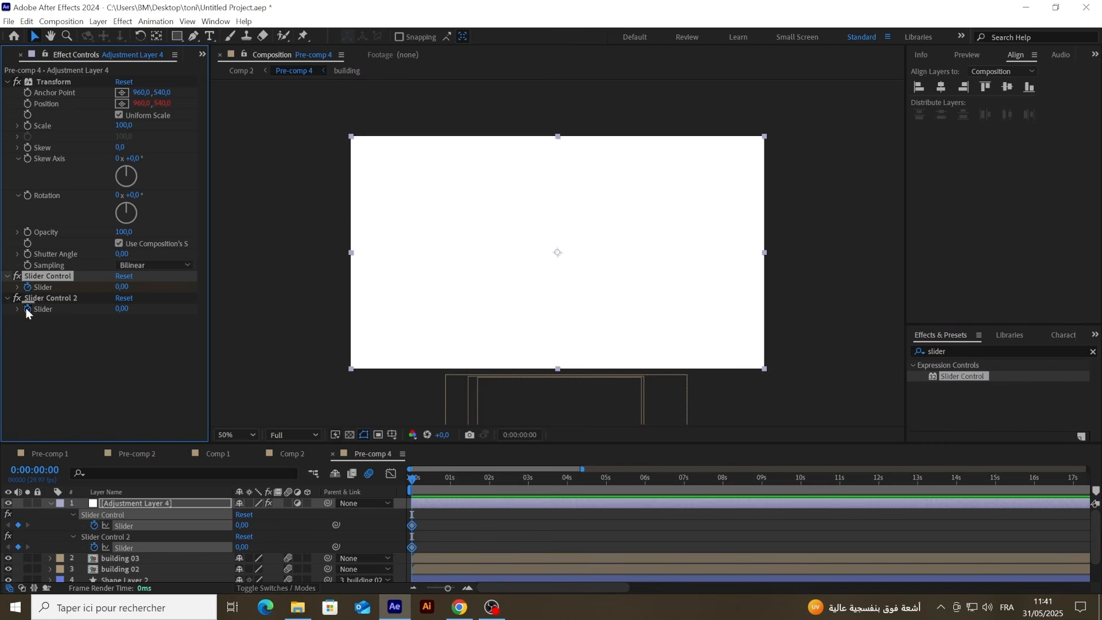
pyautogui.click(120, 287)
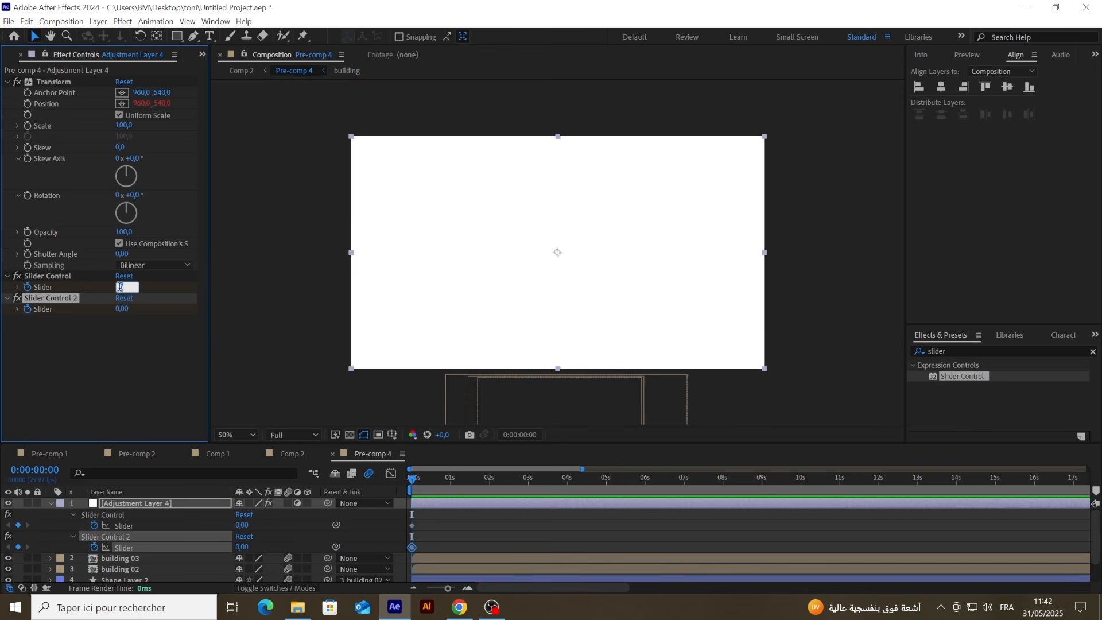
pyautogui.write('1')
pyautogui.press('Return')
pyautogui.click(122, 308)
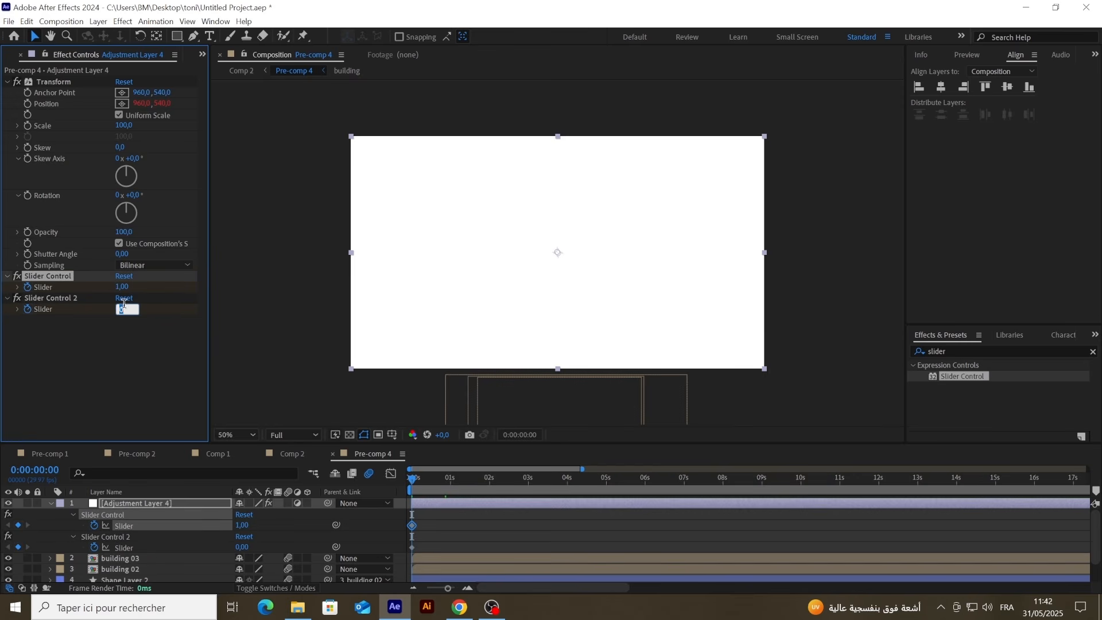
pyautogui.write('5')
pyautogui.press('Return')
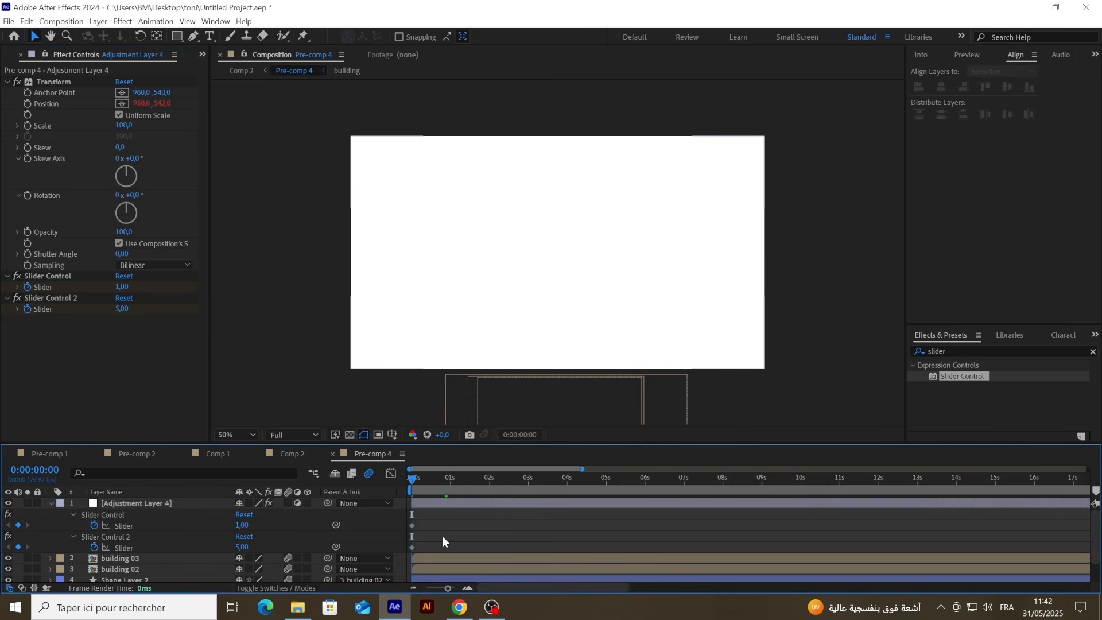
# Step: At 0:00:00:26, keyframe both Slider Control and Slider Control 2 at 0
pyautogui.click(422, 479)
pyautogui.moveTo(429, 480); pyautogui.dragTo(446, 485)
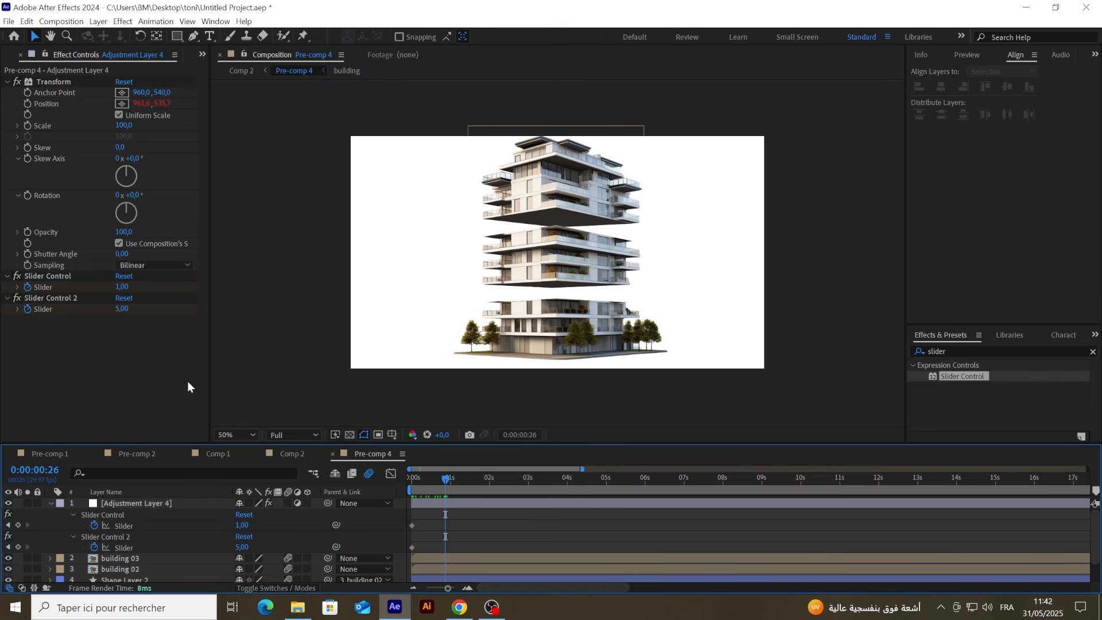
pyautogui.click(122, 288)
pyautogui.write('0')
pyautogui.press('Return')
pyautogui.click(122, 309)
pyautogui.write('0')
pyautogui.press('Return')
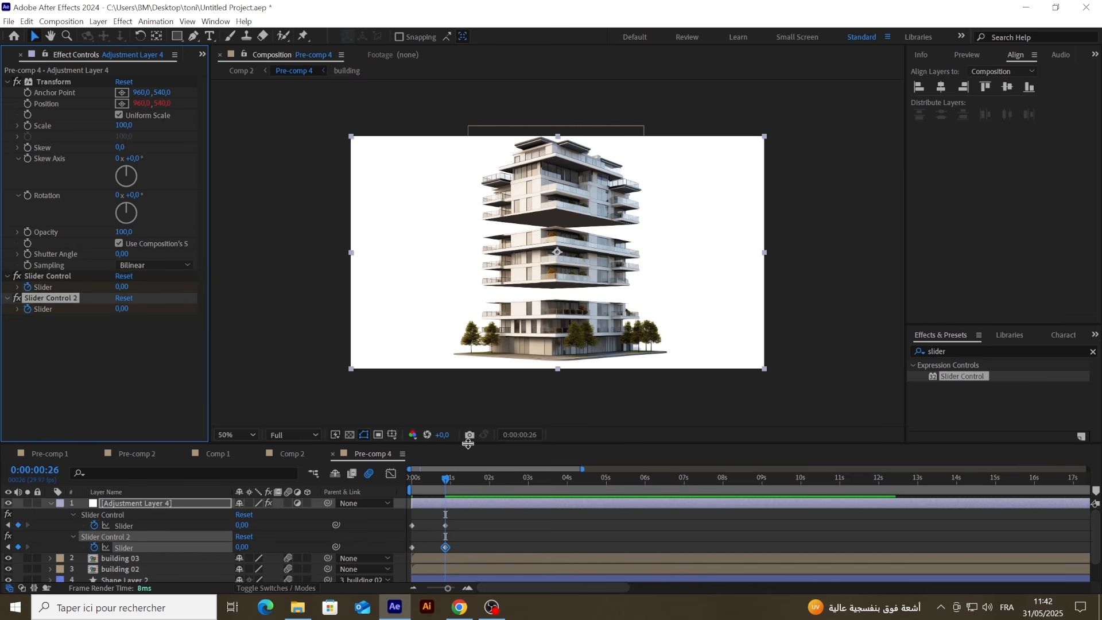
# Step: At 0:00:00:27, keyframe Slider Control at 5 and Slider Control 2 at 25, and move the current time to 0:00:01:05
pyautogui.press('pagedown')
pyautogui.click(119, 287)
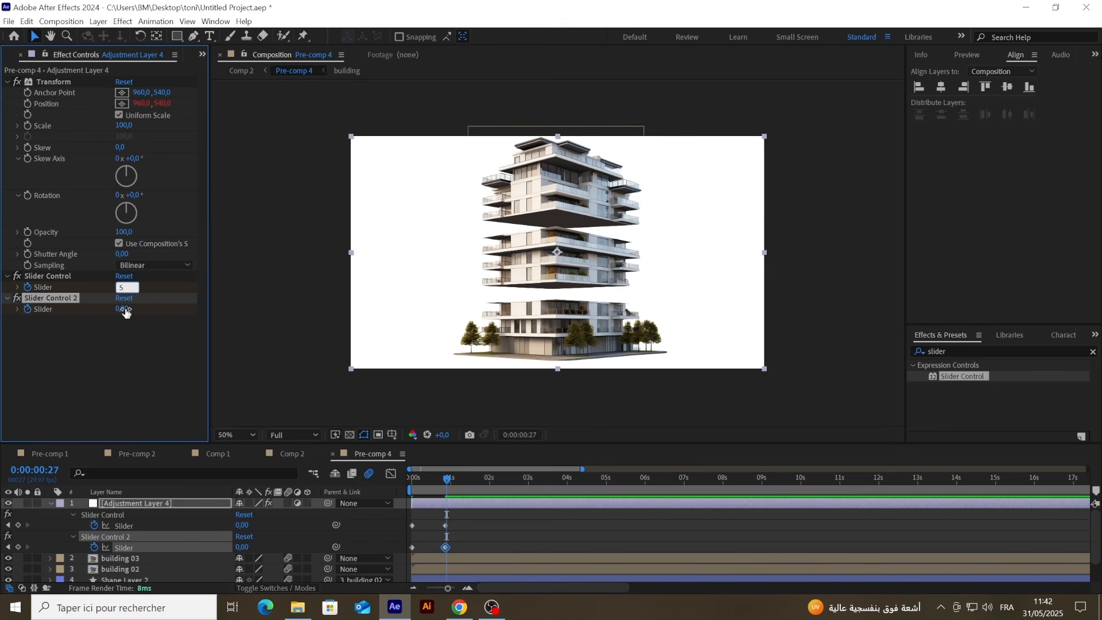
pyautogui.click(124, 310)
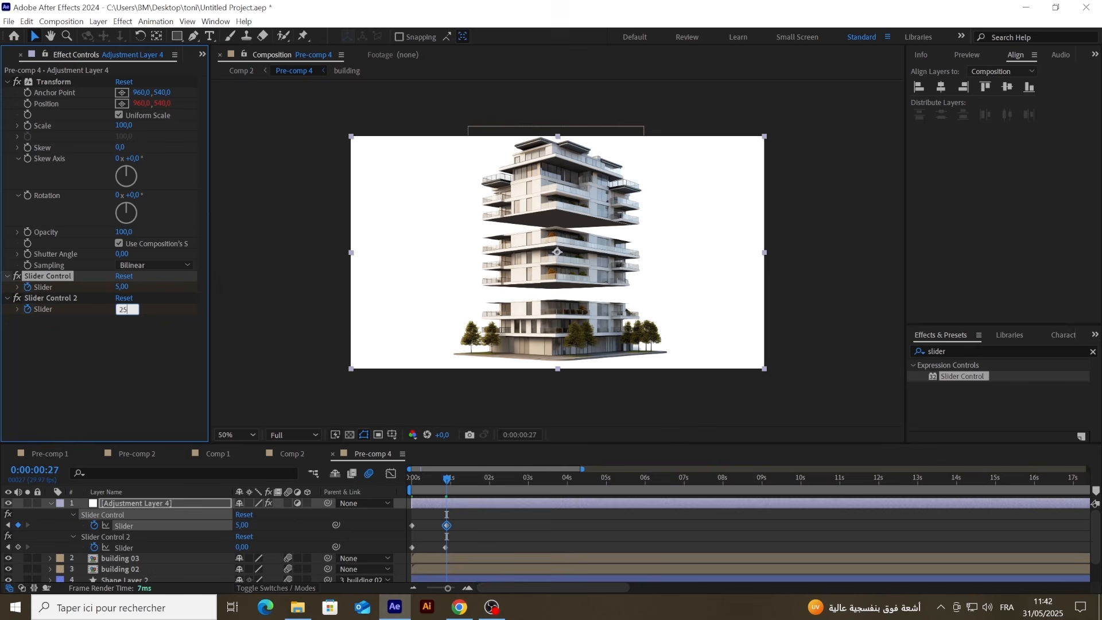
pyautogui.click(130, 349)
pyautogui.moveTo(446, 481); pyautogui.dragTo(457, 481)
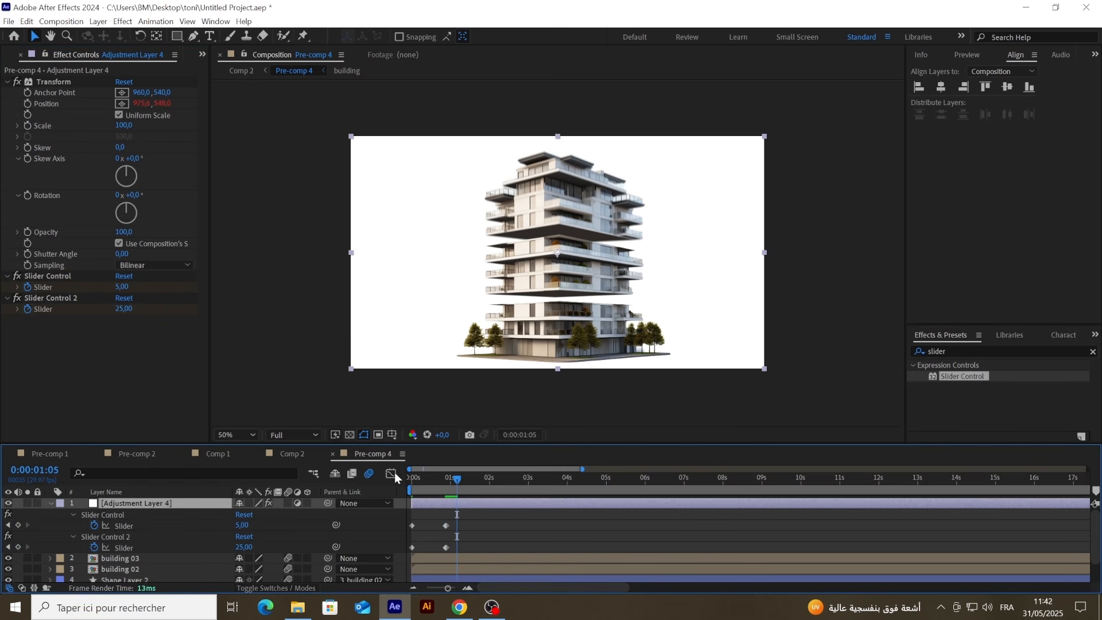
# Step: At 0:00:01:09, keyframe both Slider Control and Slider Control 2 at 0 and preview the animation
pyautogui.moveTo(457, 481); pyautogui.dragTo(463, 482)
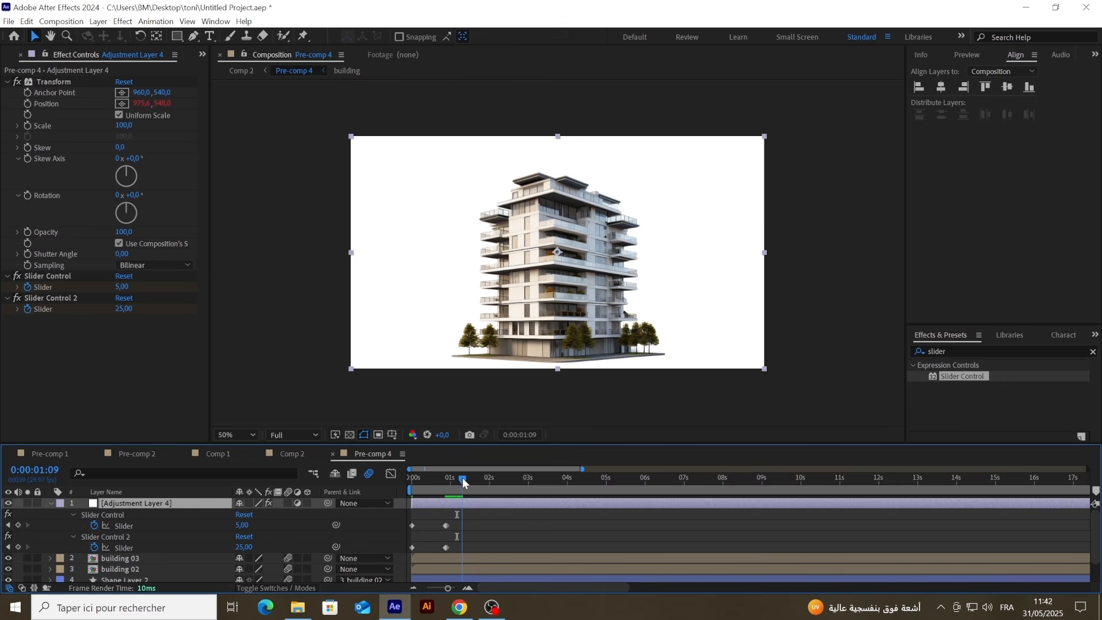
pyautogui.click(123, 286)
pyautogui.write('0')
pyautogui.press('Return')
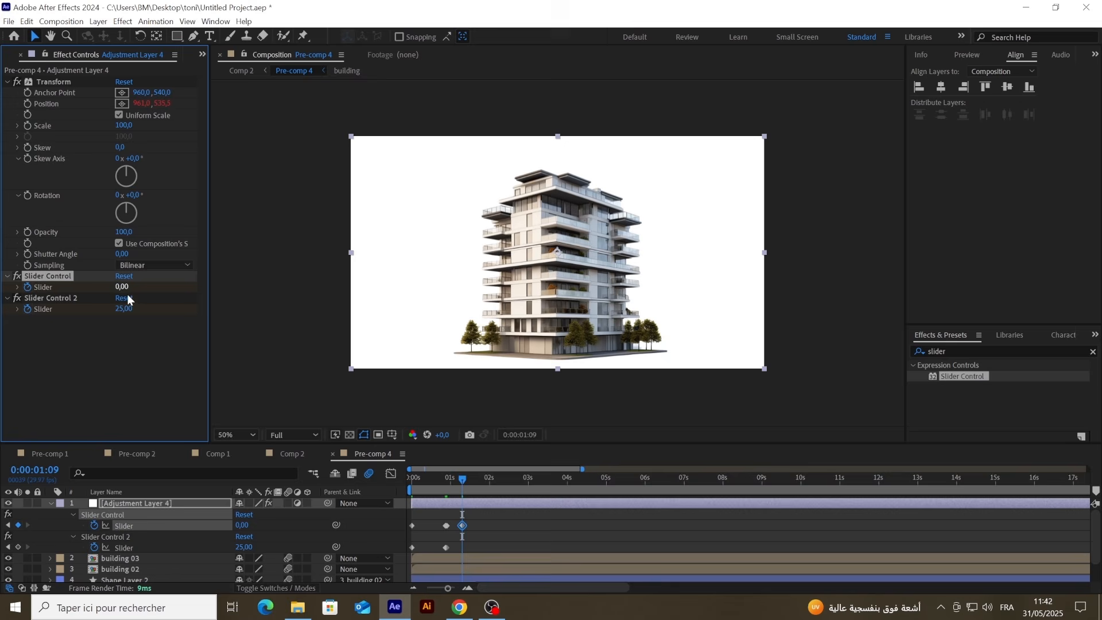
pyautogui.click(126, 309)
pyautogui.write('0')
pyautogui.press('Return')
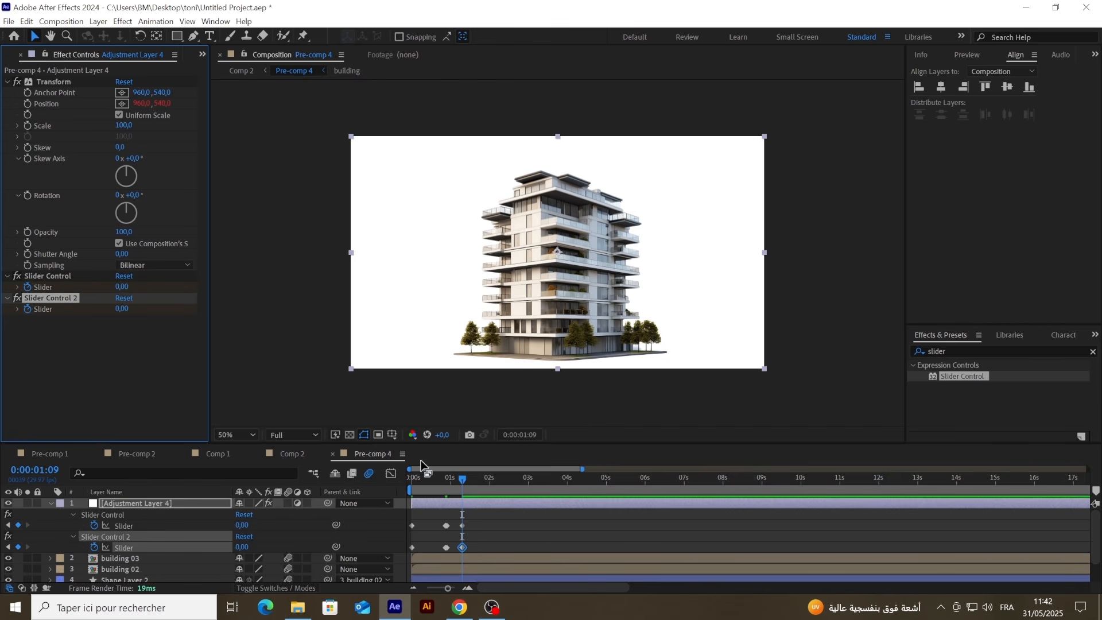
pyautogui.click(459, 481)
pyautogui.press('space')
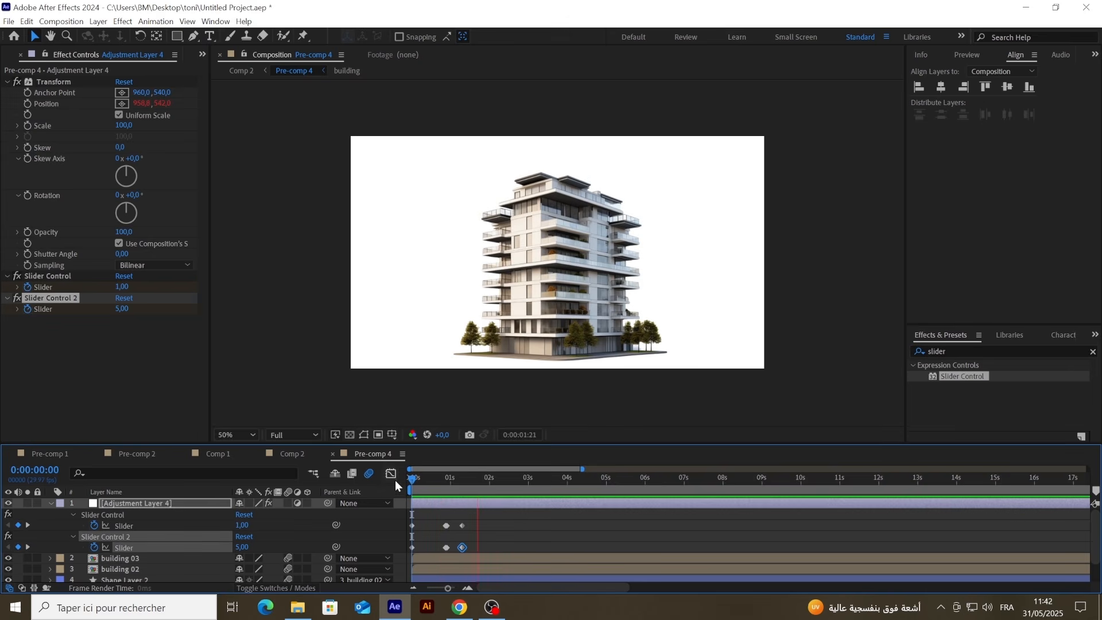
# Step: Shift the last three keyframes of both sliders together so that the earliest of them sits at about 0:00:01:08
pyautogui.click(467, 587)
pyautogui.click(467, 587)
pyautogui.moveTo(498, 586); pyautogui.dragTo(484, 585)
pyautogui.moveTo(680, 479); pyautogui.dragTo(566, 485)
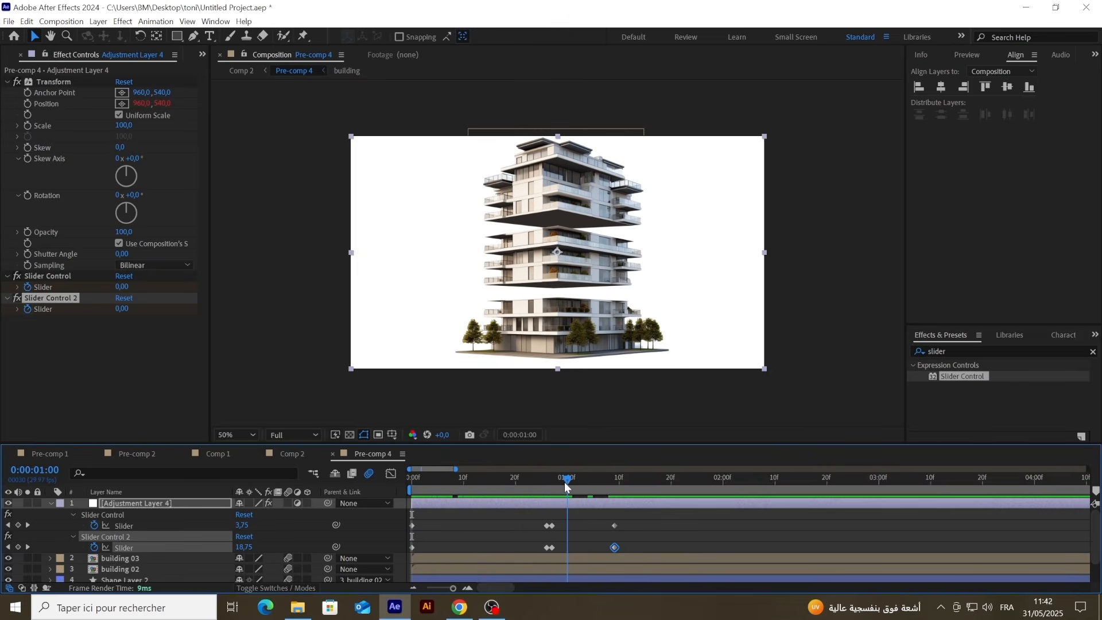
pyautogui.moveTo(638, 510); pyautogui.dragTo(533, 549)
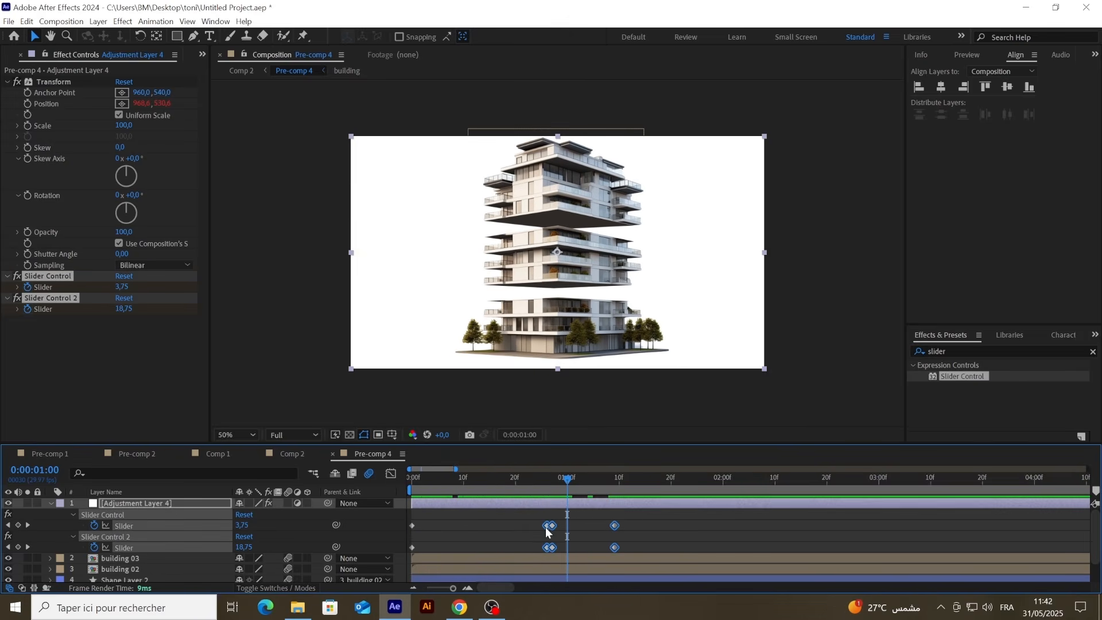
pyautogui.moveTo(568, 483); pyautogui.dragTo(608, 478)
pyautogui.moveTo(548, 527); pyautogui.dragTo(611, 527)
# Step: Play back the animation from the first frame to check the shake timing against the moment the building sections join
pyautogui.moveTo(609, 485); pyautogui.dragTo(417, 485)
pyautogui.press('space')
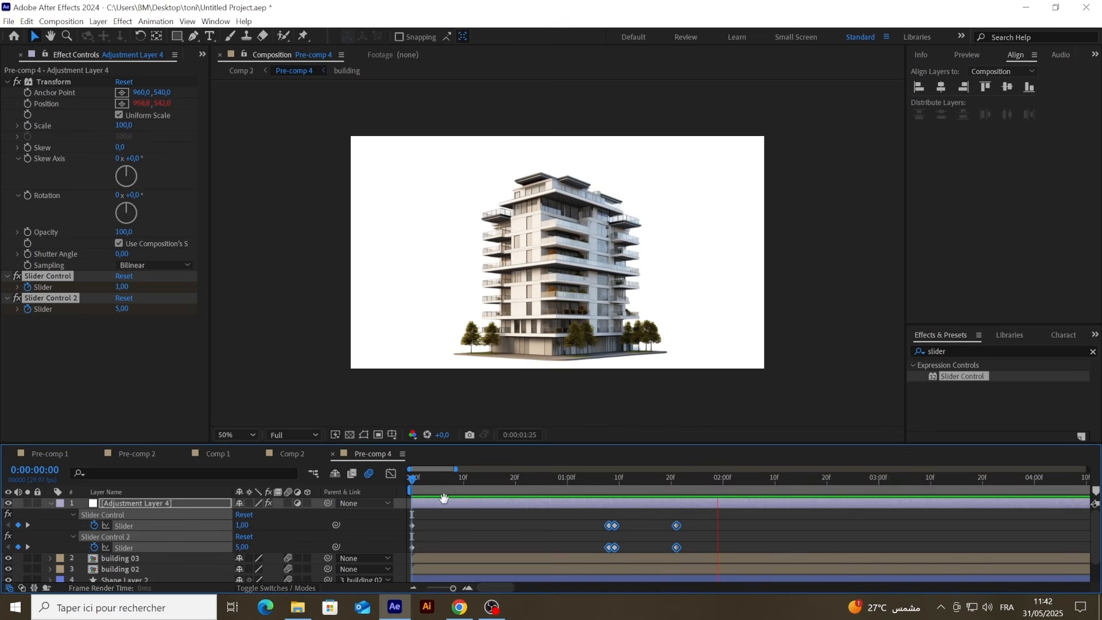
pyautogui.press('space')
pyautogui.press('space')
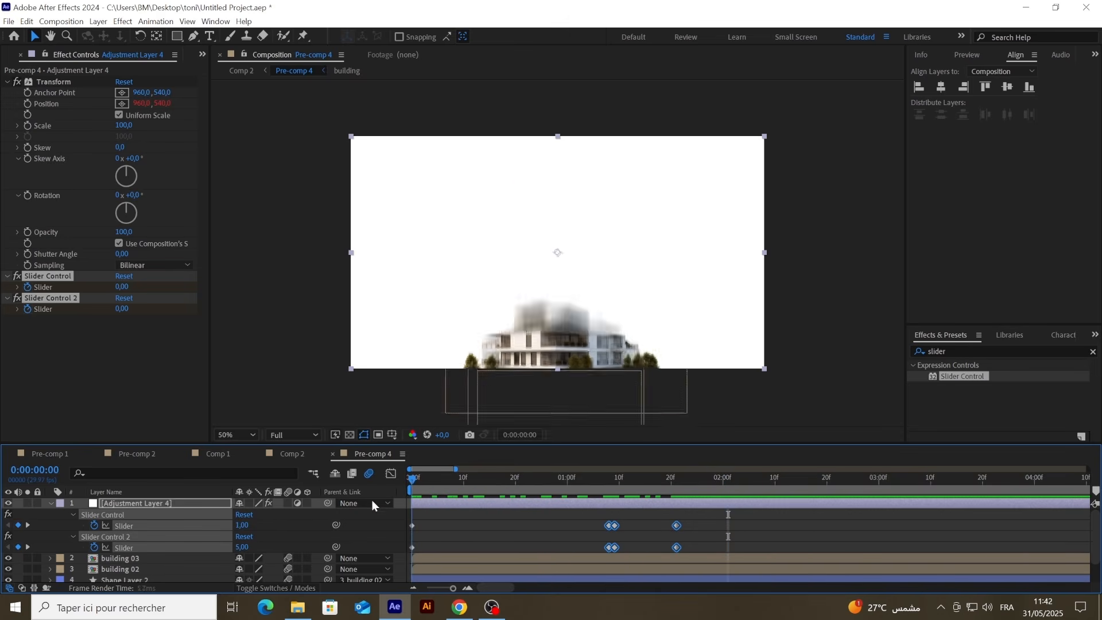
pyautogui.press('space')
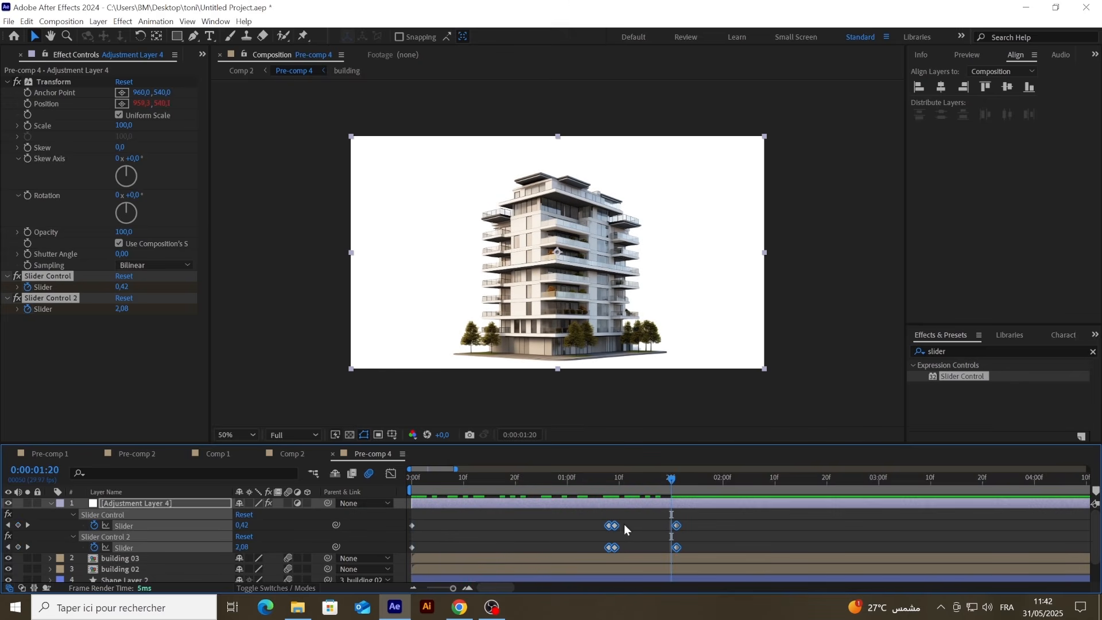
pyautogui.moveTo(670, 488); pyautogui.dragTo(519, 505)
pyautogui.press('space')
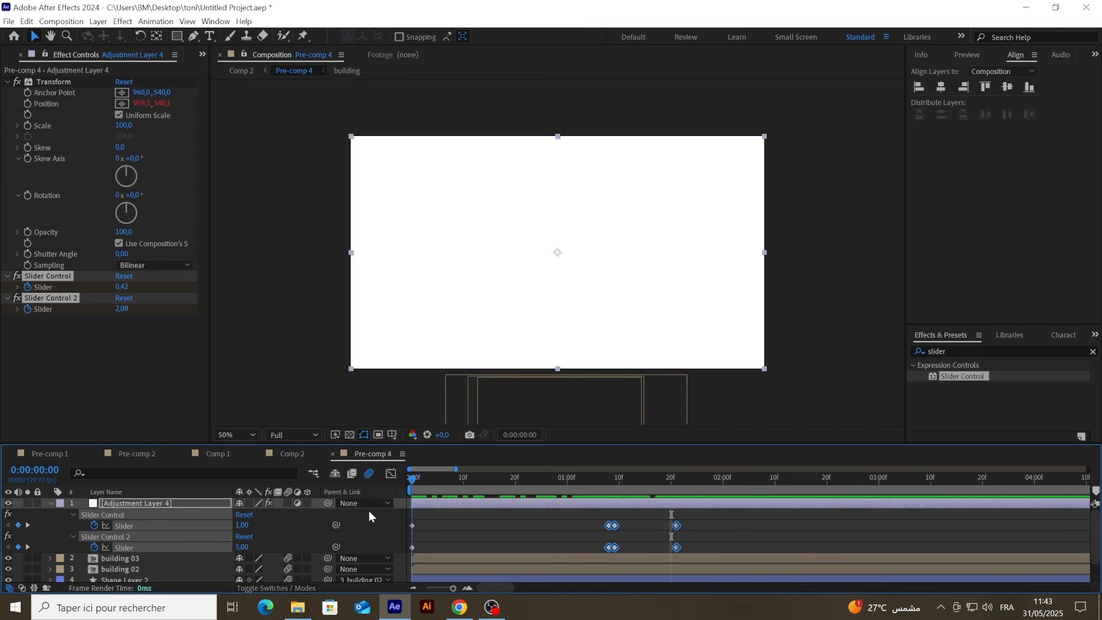